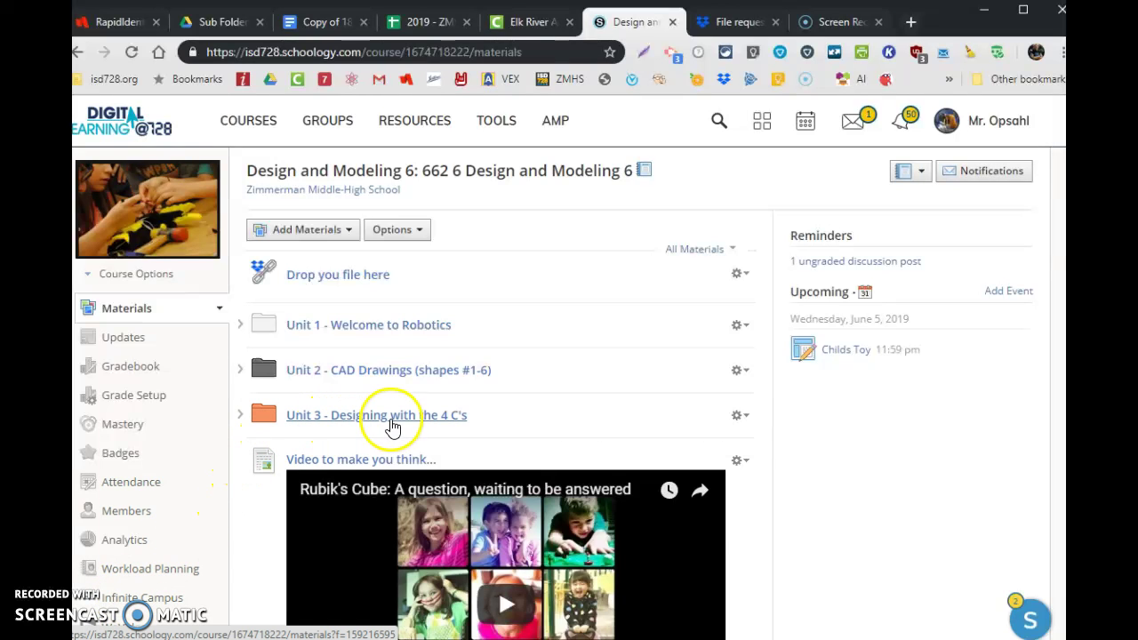
# - Open the Childs Toy assignment from the Unit 3 - Designing with the 4 C's folder in Schoology
pyautogui.click(425, 425)
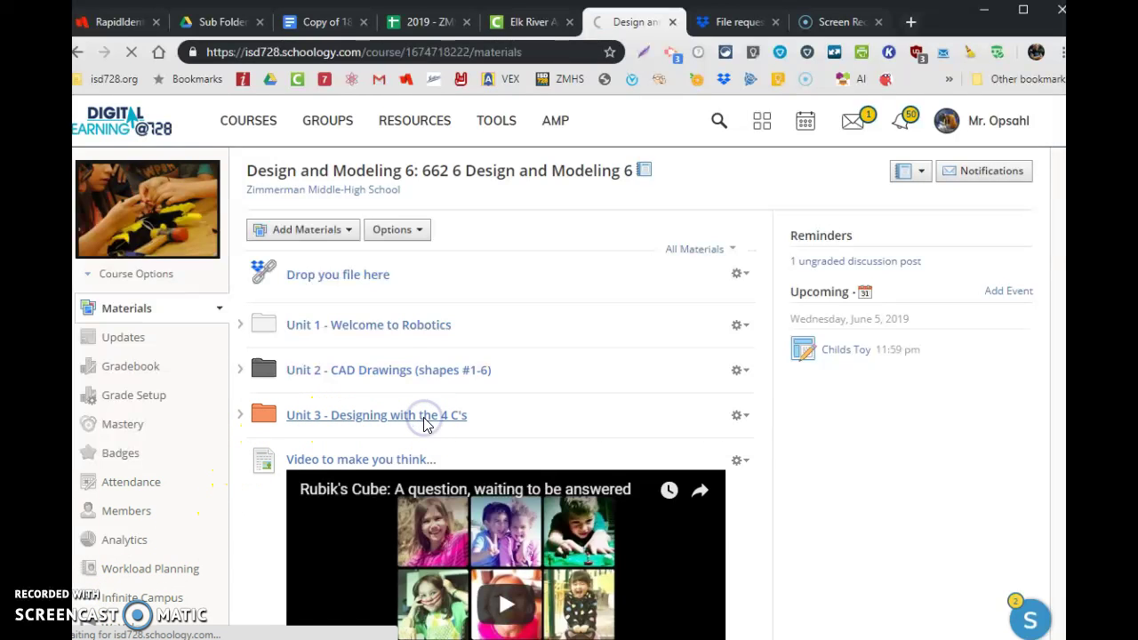
pyautogui.scroll(-8, 425, 425)
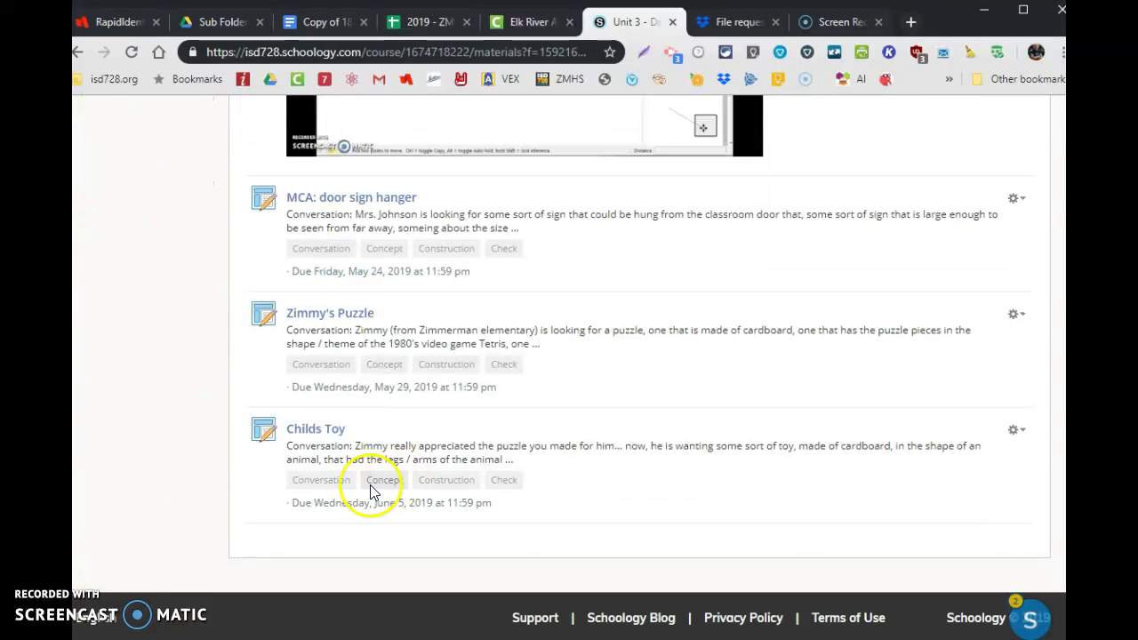
pyautogui.click(320, 433)
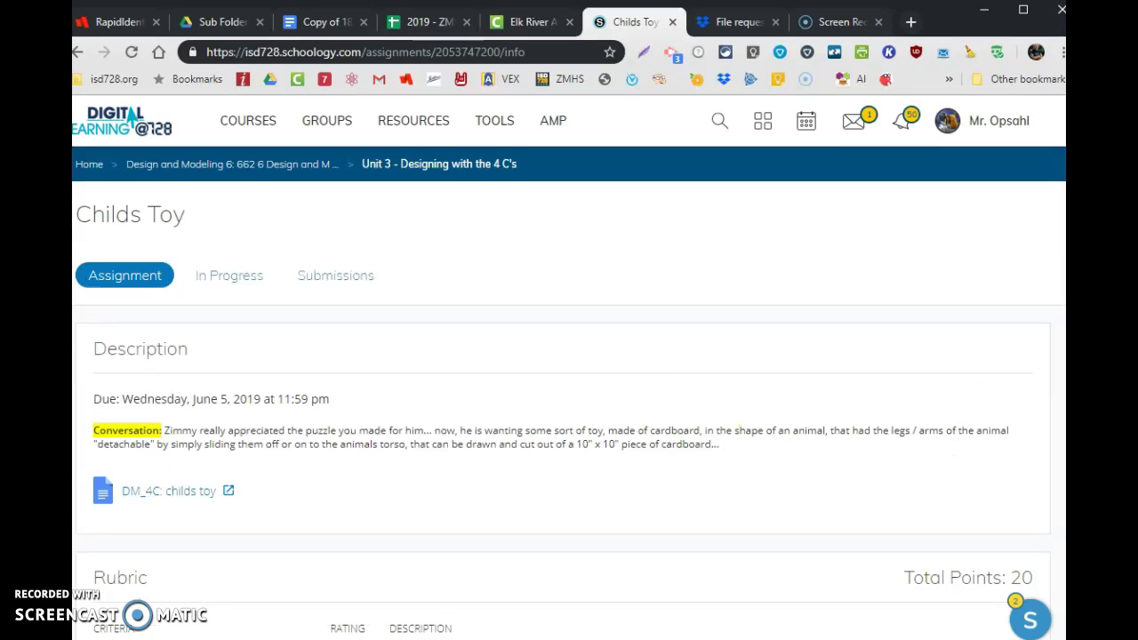
# - In SketchUp, draw a 10,10 inch square rectangle and zoom extents to fit it
pyautogui.hotkey('alt', 'Tab')
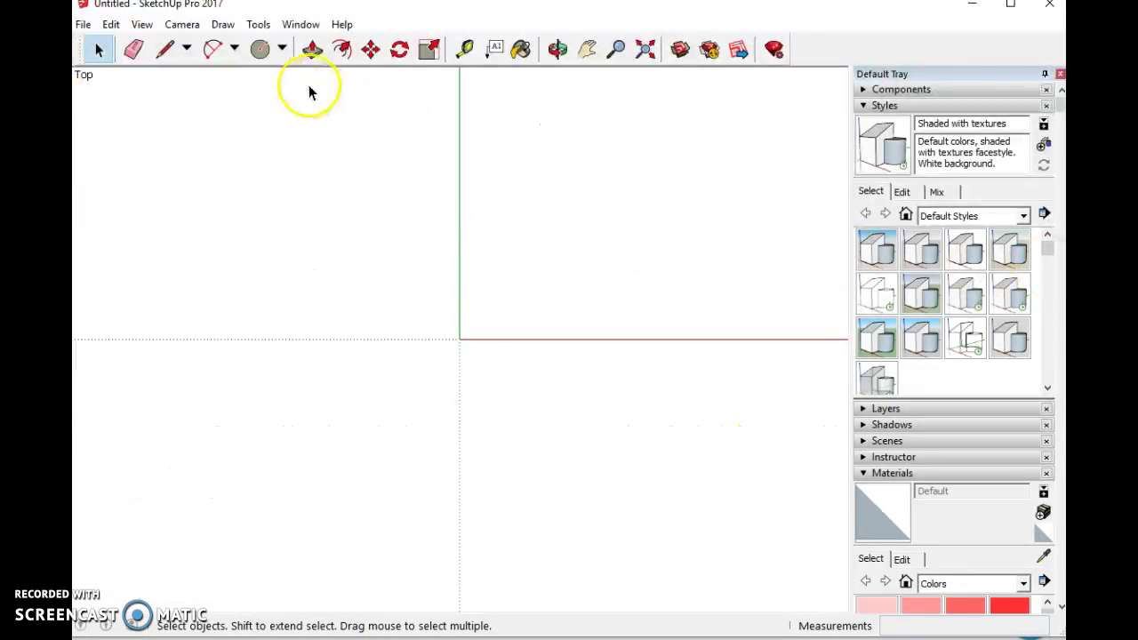
pyautogui.click(281, 48)
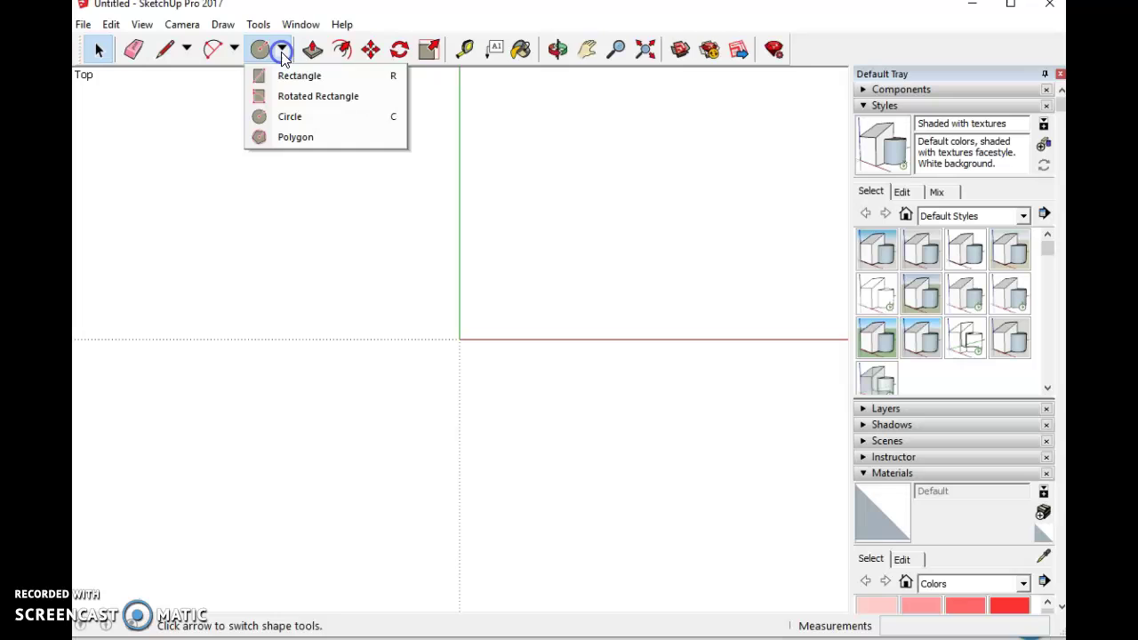
pyautogui.click(293, 76)
pyautogui.click(265, 472)
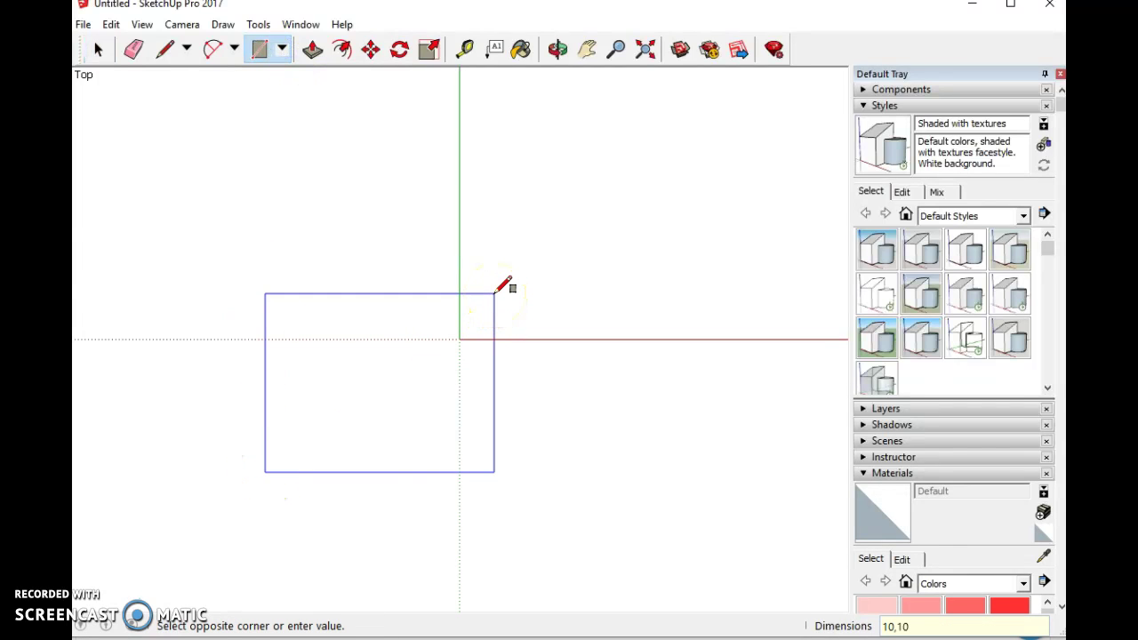
pyautogui.press('Escape')
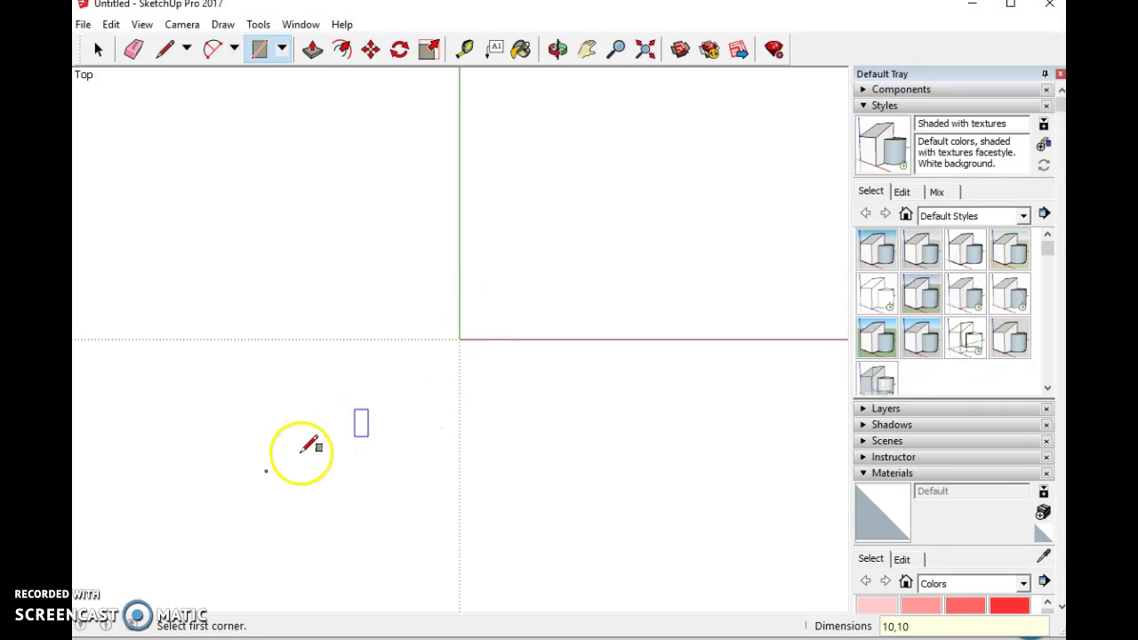
pyautogui.click(181, 24)
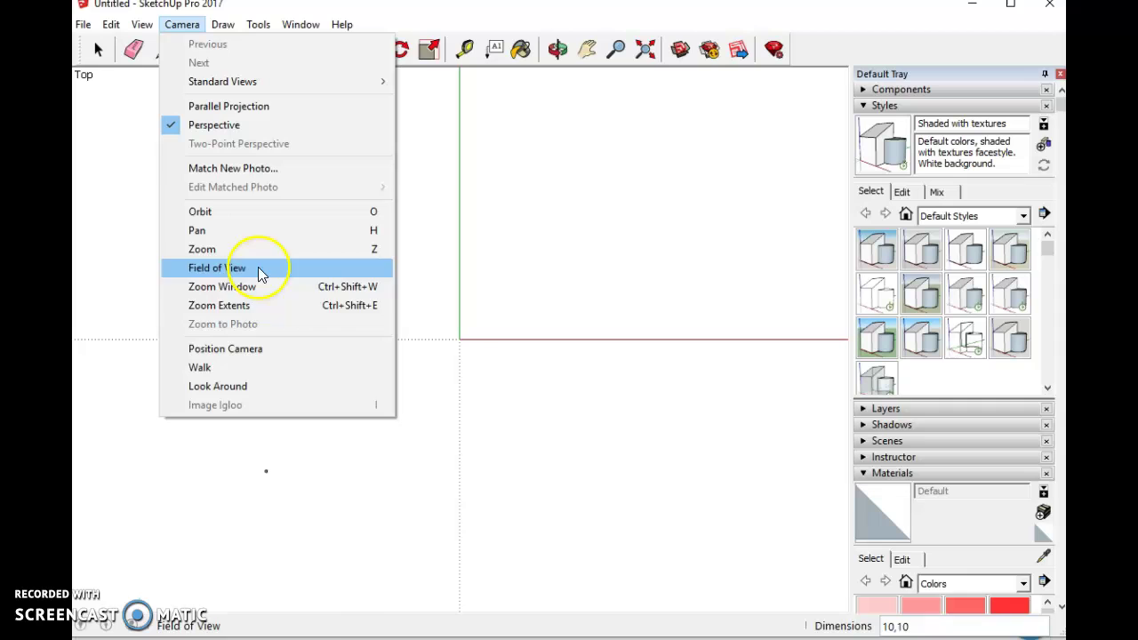
pyautogui.click(261, 306)
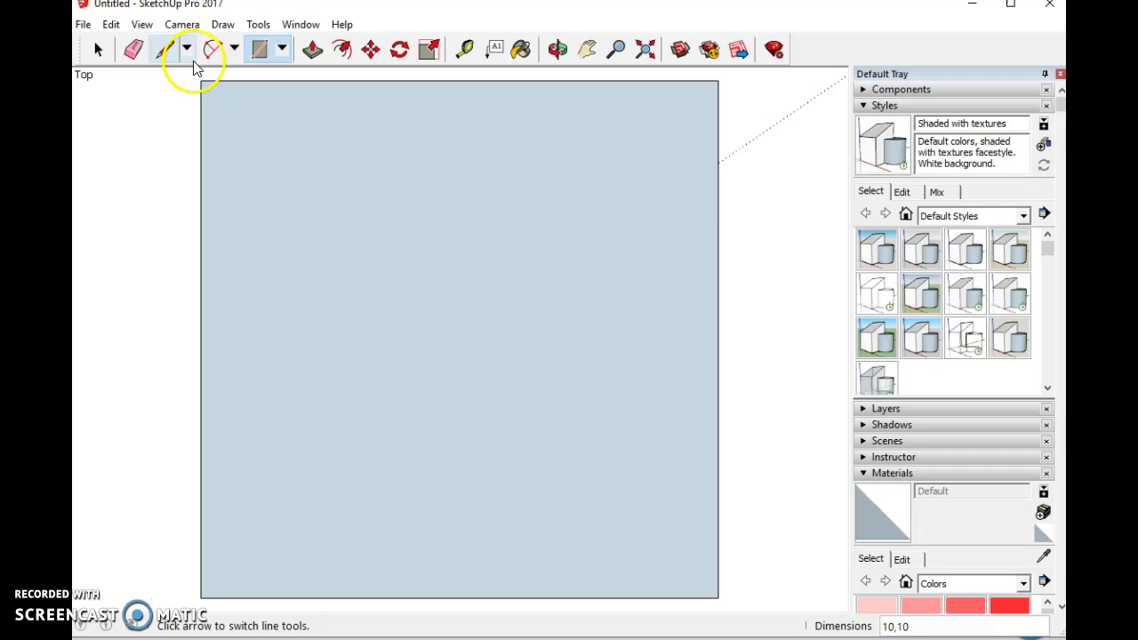
# - With the Freehand tool, sketch the giraffe's neck, back, belly and front-of-neck curves on the square
pyautogui.click(166, 52)
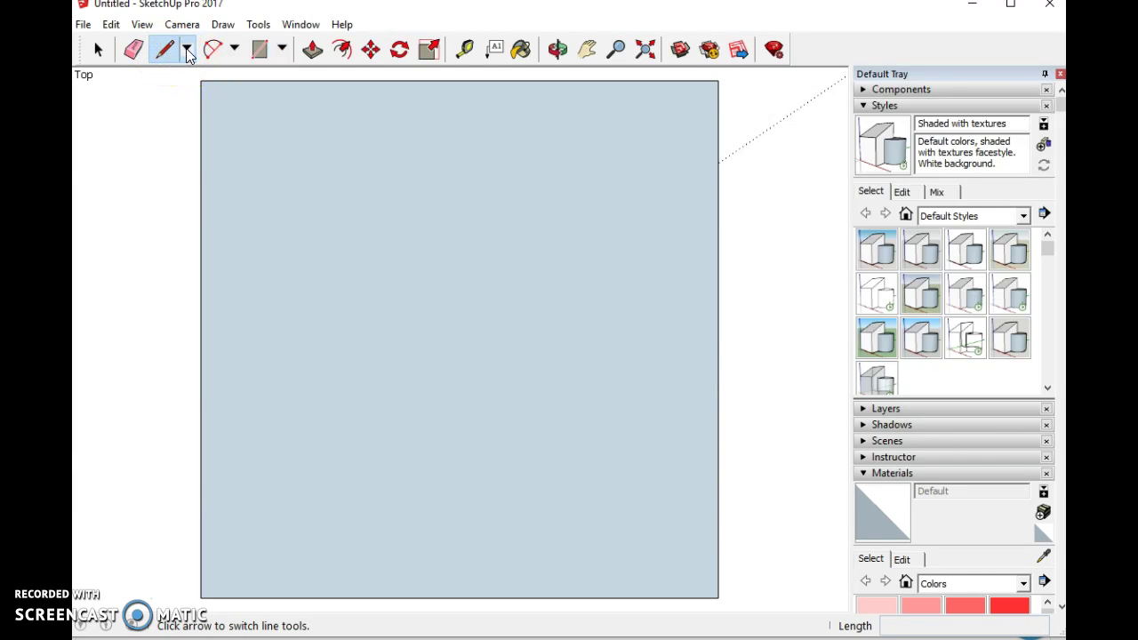
pyautogui.click(188, 51)
pyautogui.click(213, 98)
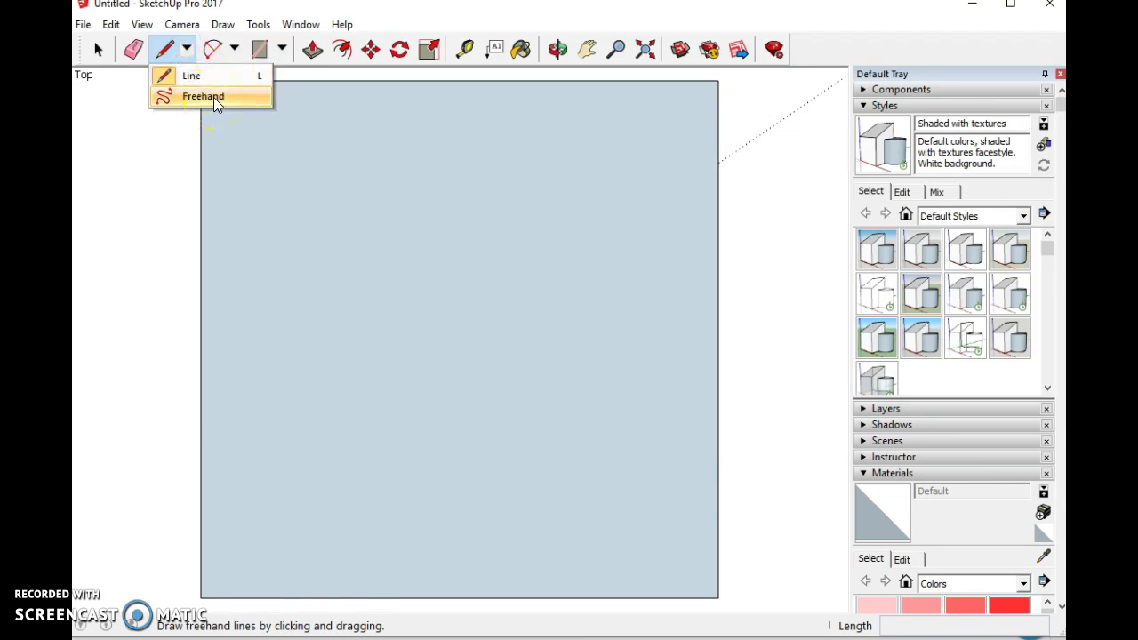
pyautogui.click(213, 99)
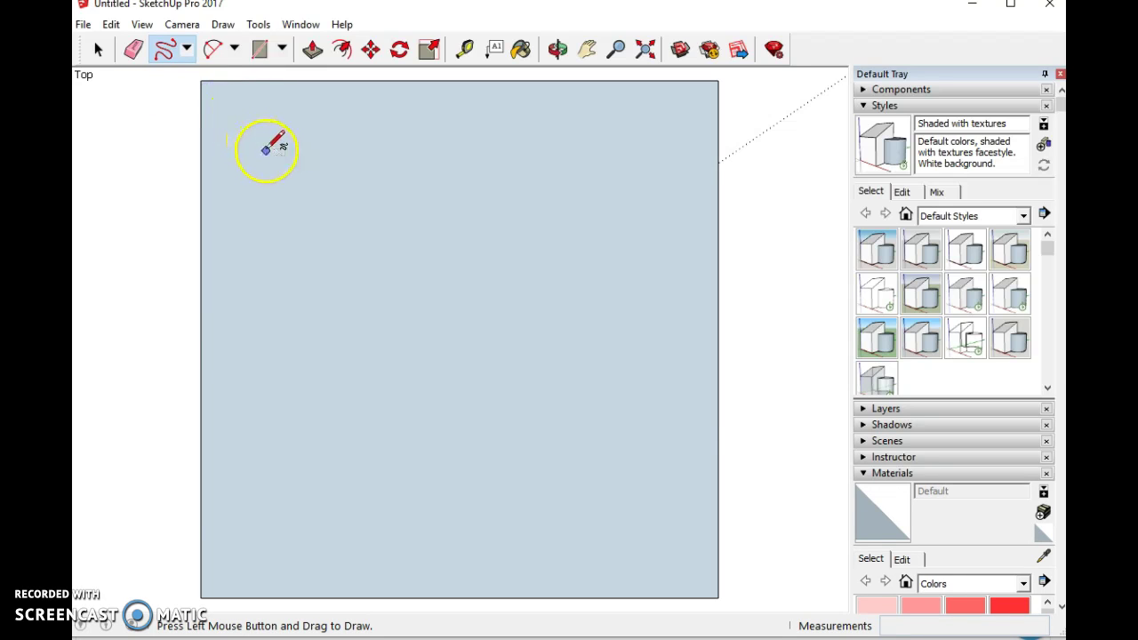
pyautogui.moveTo(330, 122)
pyautogui.mouseDown()
pyautogui.moveTo(362, 258)
pyautogui.moveTo(392, 327)
pyautogui.moveTo(429, 364)
pyautogui.moveTo(554, 397)
pyautogui.moveTo(601, 390)
pyautogui.moveTo(637, 310)
pyautogui.moveTo(656, 309)
pyautogui.mouseUp()
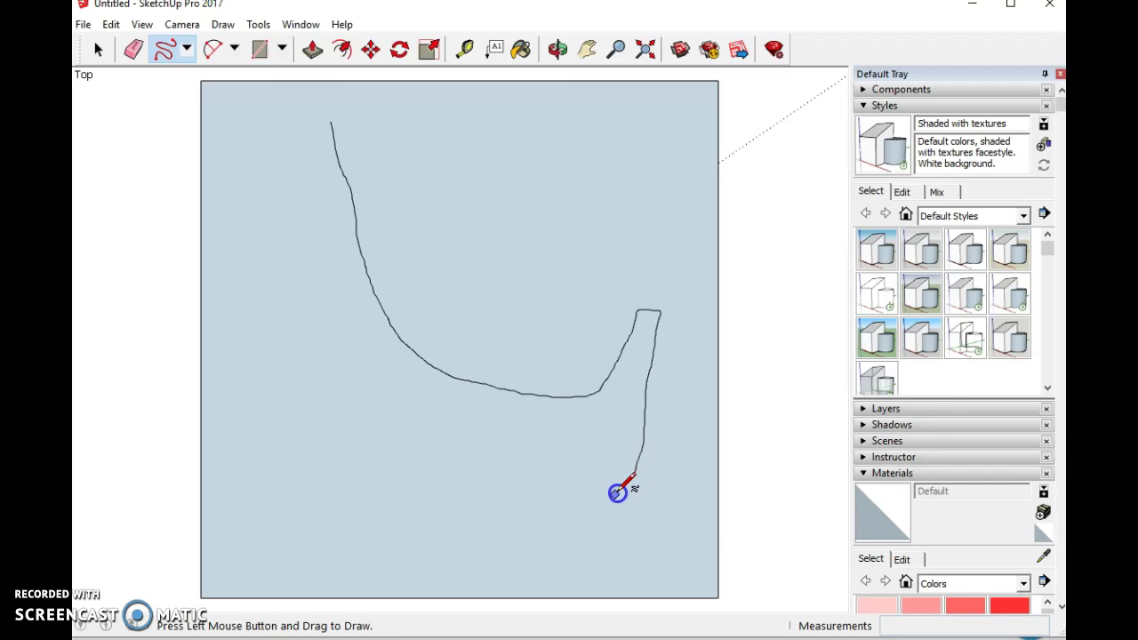
pyautogui.moveTo(548, 519)
pyautogui.mouseDown()
pyautogui.moveTo(388, 499)
pyautogui.moveTo(361, 473)
pyautogui.moveTo(352, 381)
pyautogui.mouseUp()
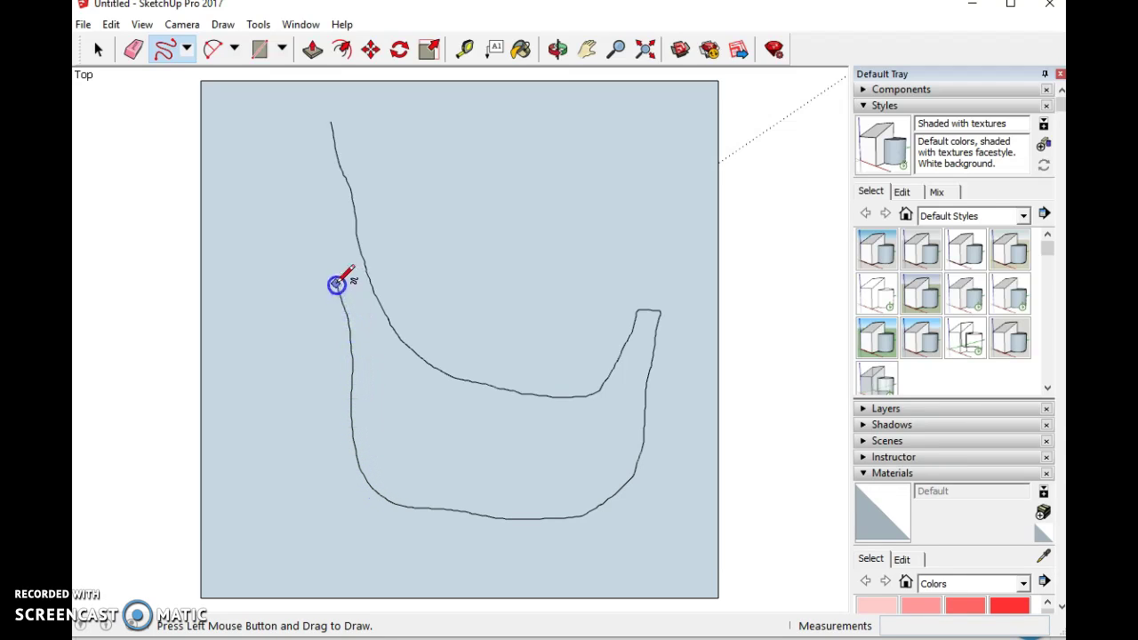
pyautogui.moveTo(329, 228); pyautogui.dragTo(313, 163)
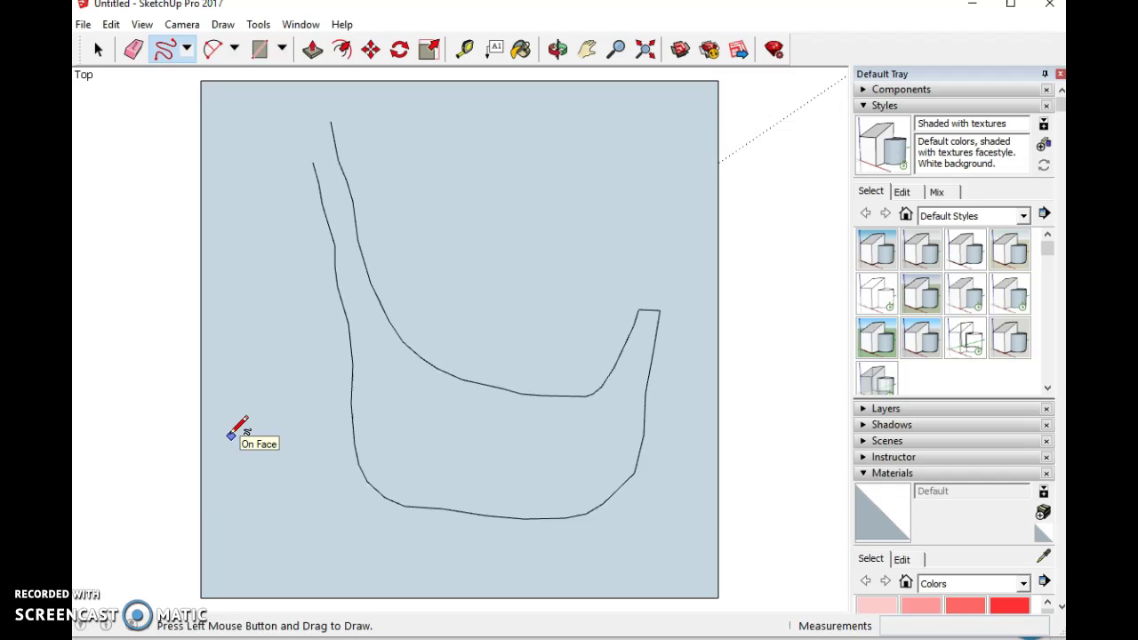
pyautogui.scroll(3, 295, 155)
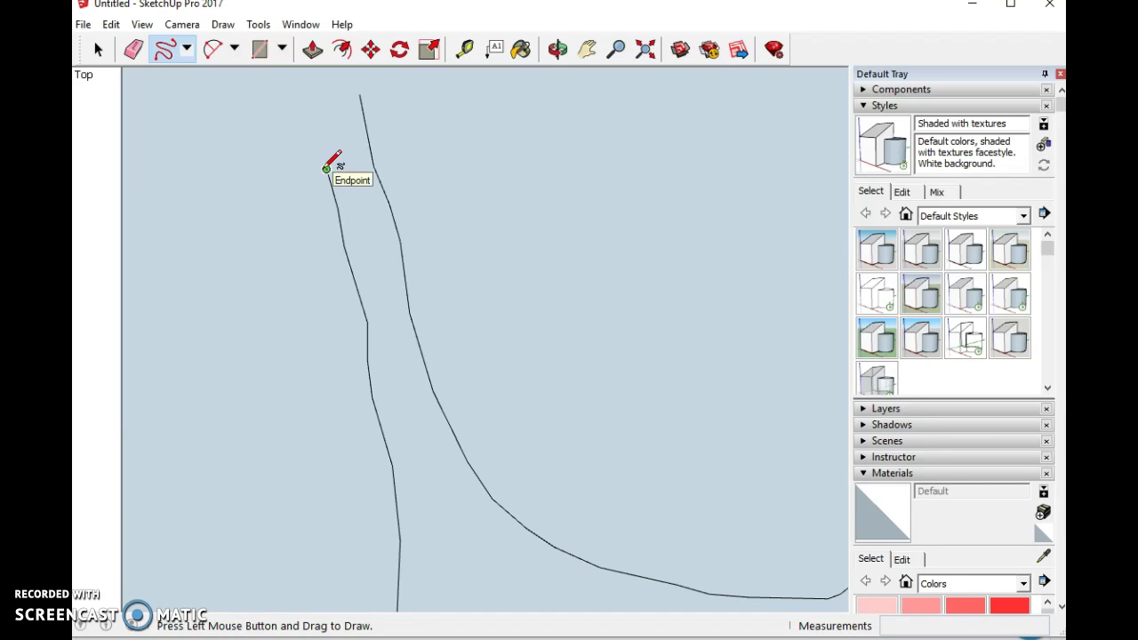
# - Draw the giraffe's head with ear and snout freehand, joining it to the top of the neck
pyautogui.click(326, 168)
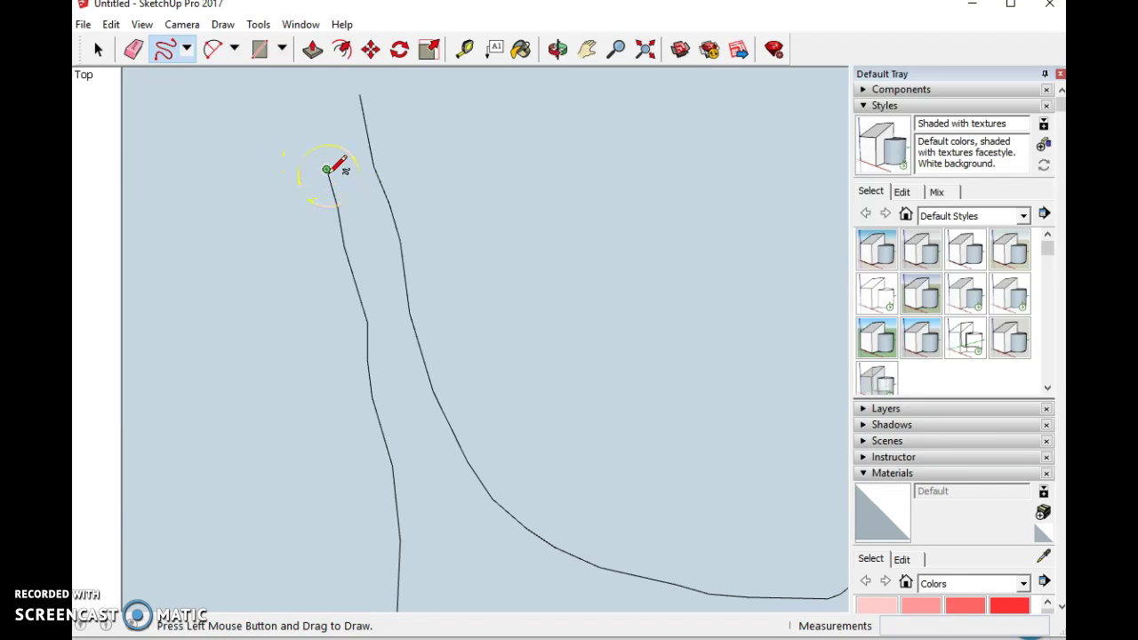
pyautogui.scroll(-4, 326, 168)
pyautogui.scroll(2, 320, 102)
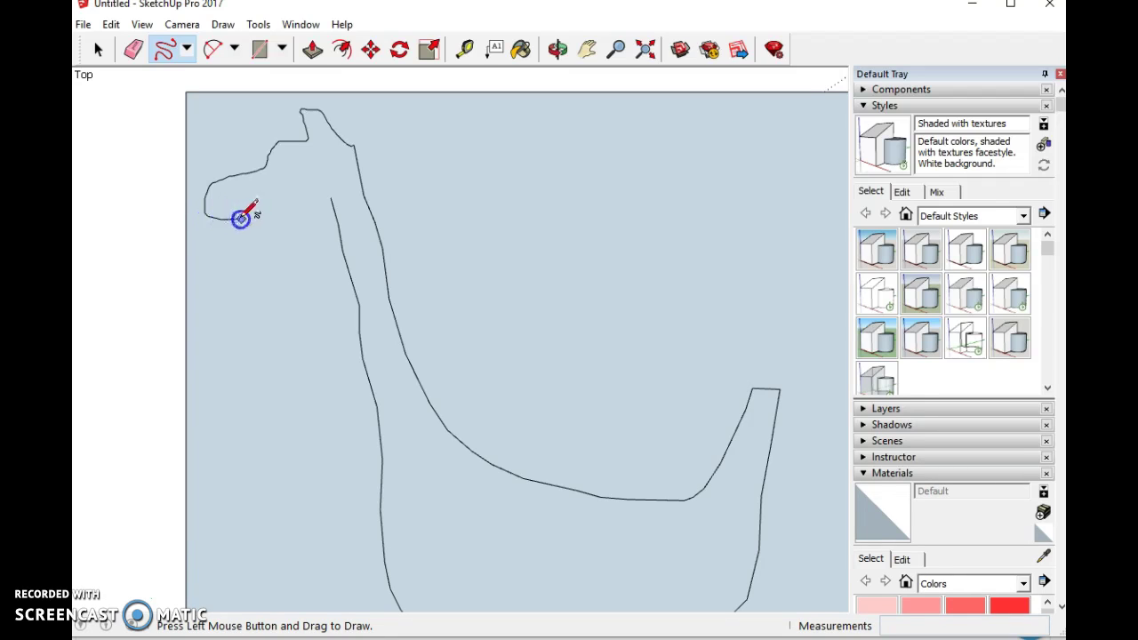
pyautogui.moveTo(240, 219)
pyautogui.mouseDown()
pyautogui.moveTo(261, 216)
pyautogui.moveTo(254, 258)
pyautogui.moveTo(291, 258)
pyautogui.mouseUp()
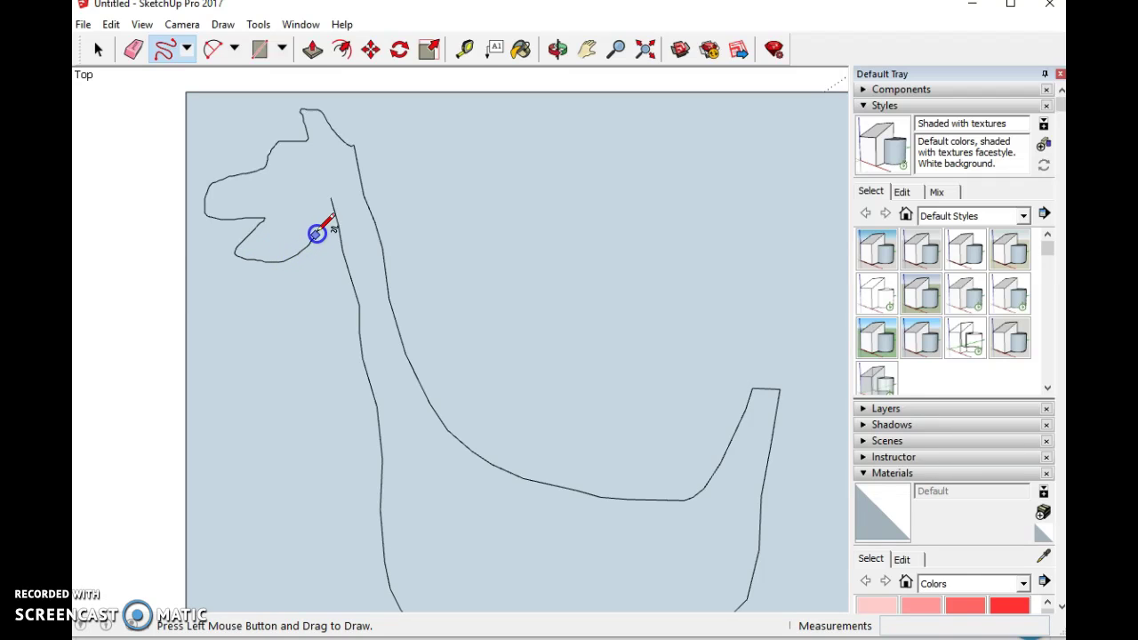
pyautogui.moveTo(330, 207); pyautogui.dragTo(330, 204)
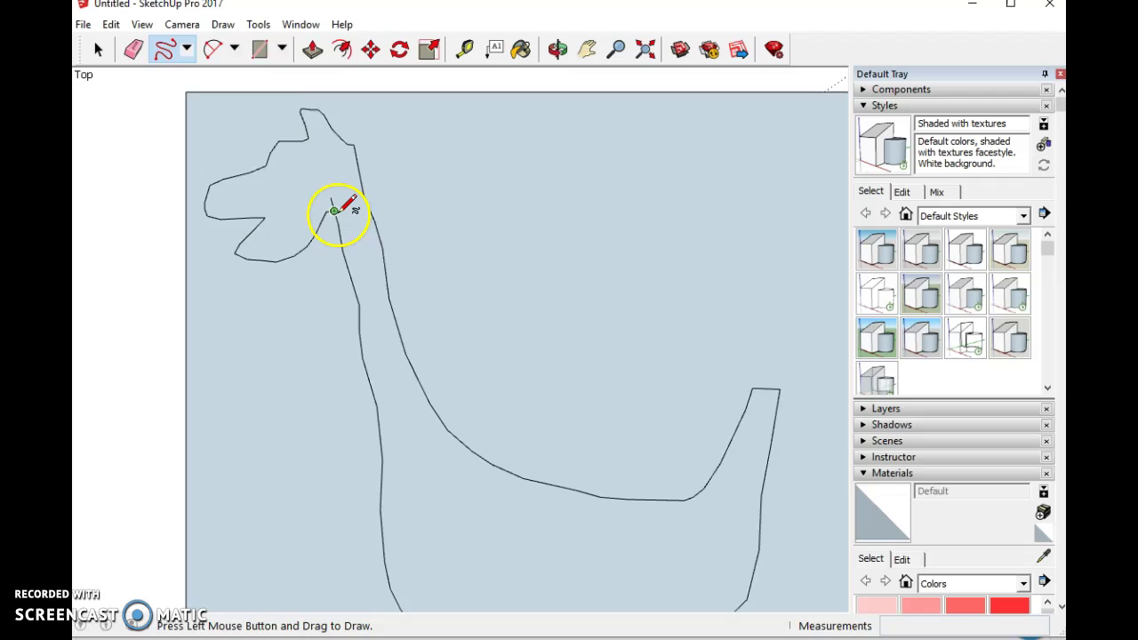
pyautogui.scroll(3, 338, 210)
pyautogui.scroll(2, 316, 216)
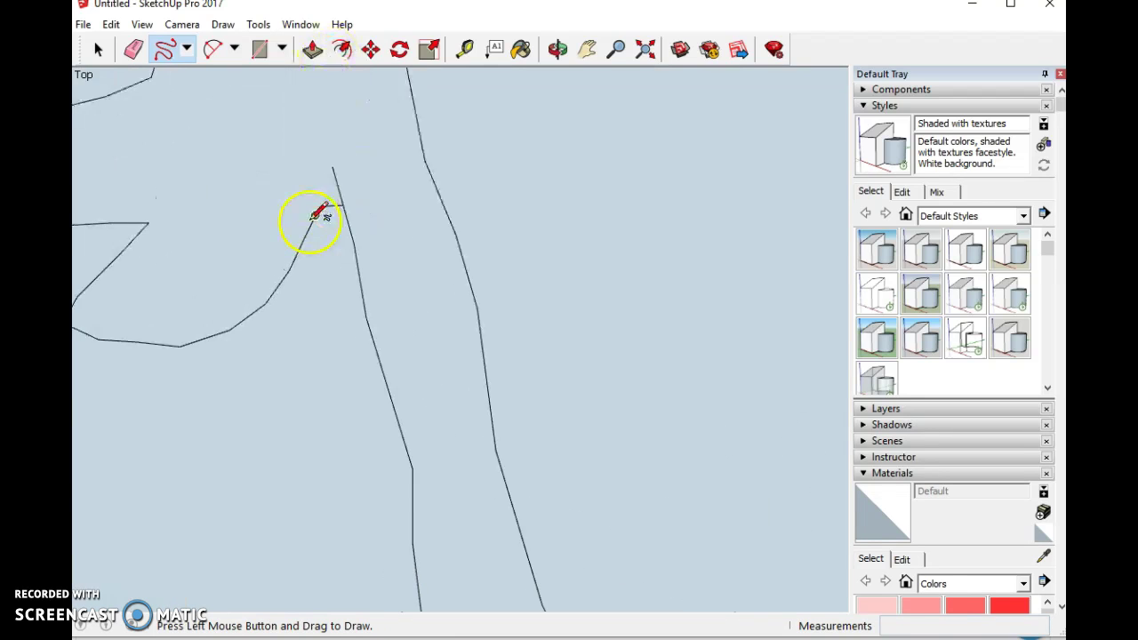
pyautogui.scroll(2, 313, 220)
pyautogui.moveTo(336, 154); pyautogui.dragTo(325, 203)
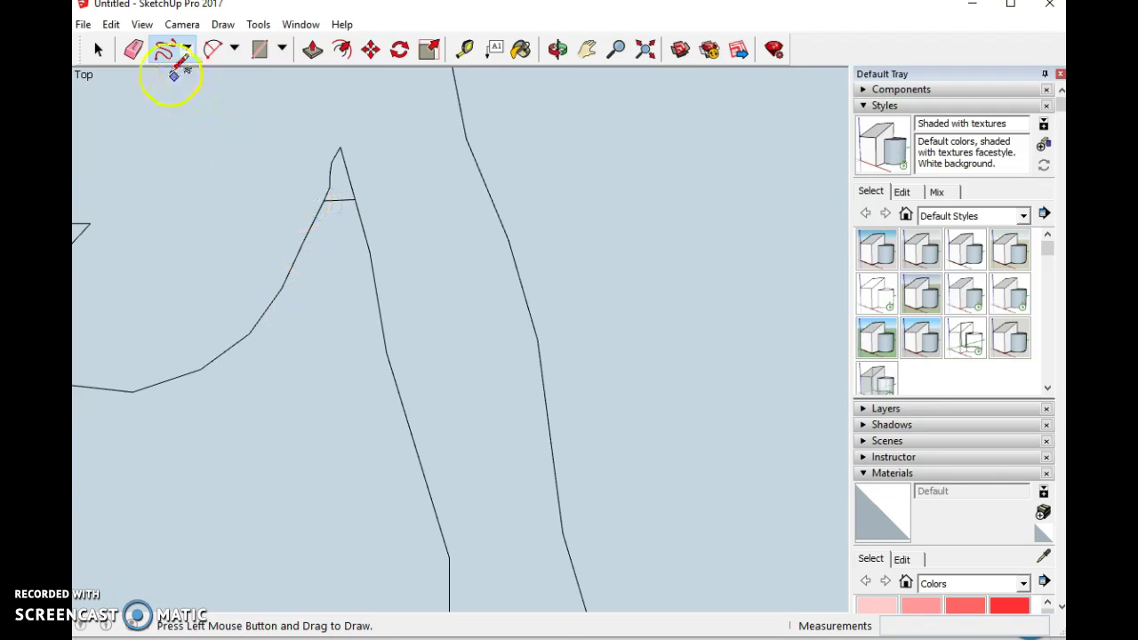
# - Erase the stray short line crossing the neck
pyautogui.click(131, 49)
pyautogui.click(336, 201)
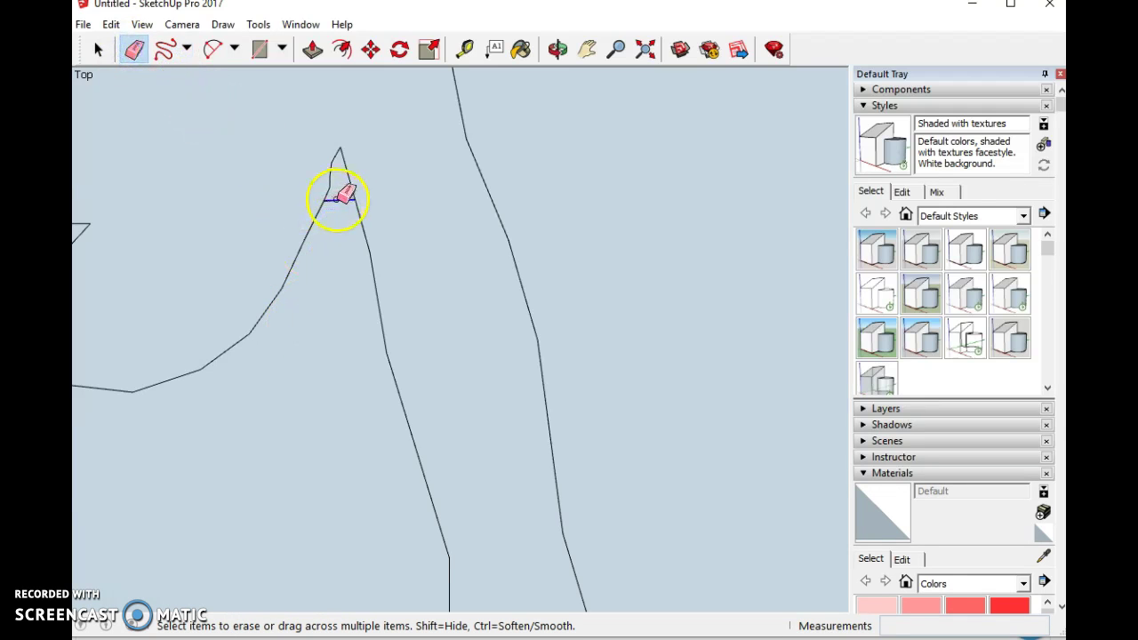
pyautogui.scroll(-2, 338, 283)
pyautogui.scroll(-4, 342, 293)
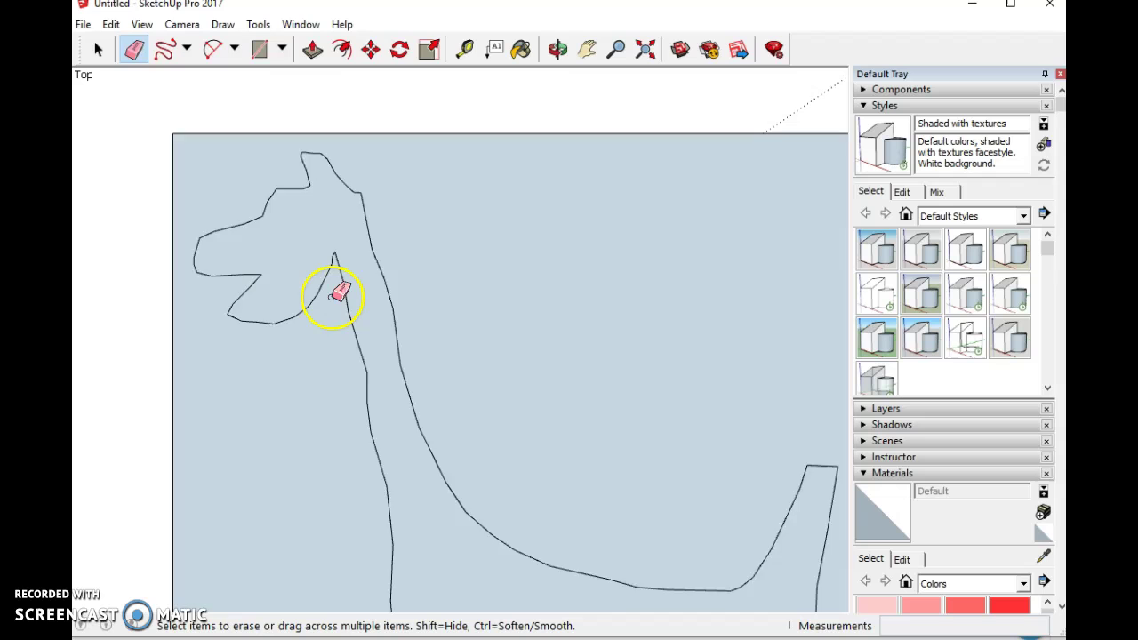
pyautogui.scroll(3, 310, 204)
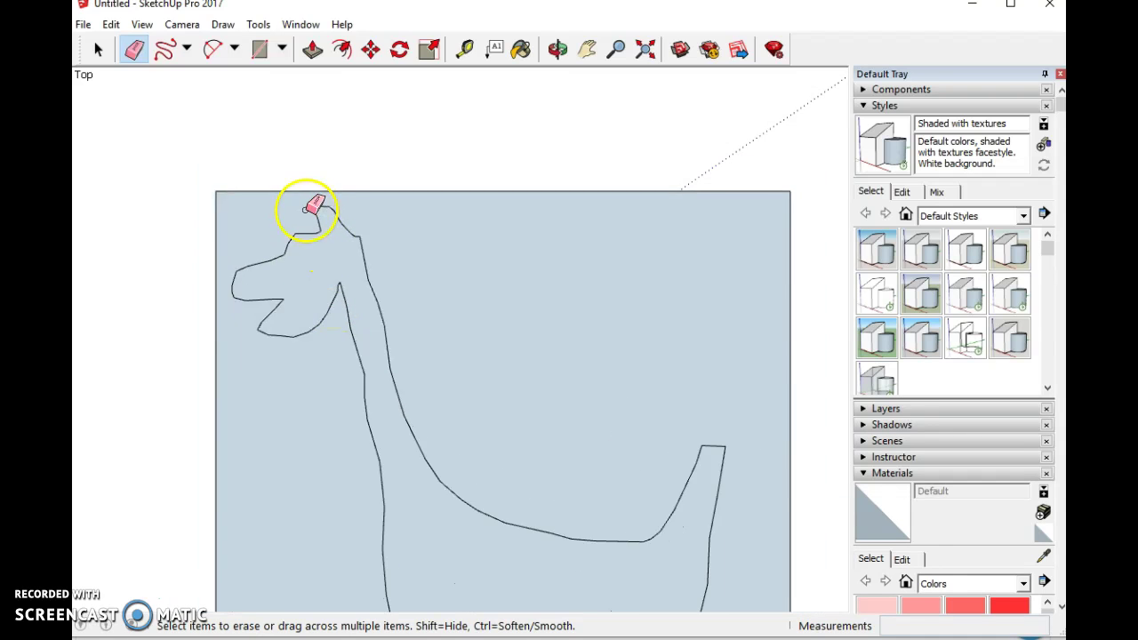
# - Draw four freehand spot loops on the giraffe's body and neck
pyautogui.scroll(-4, 267, 267)
pyautogui.click(165, 48)
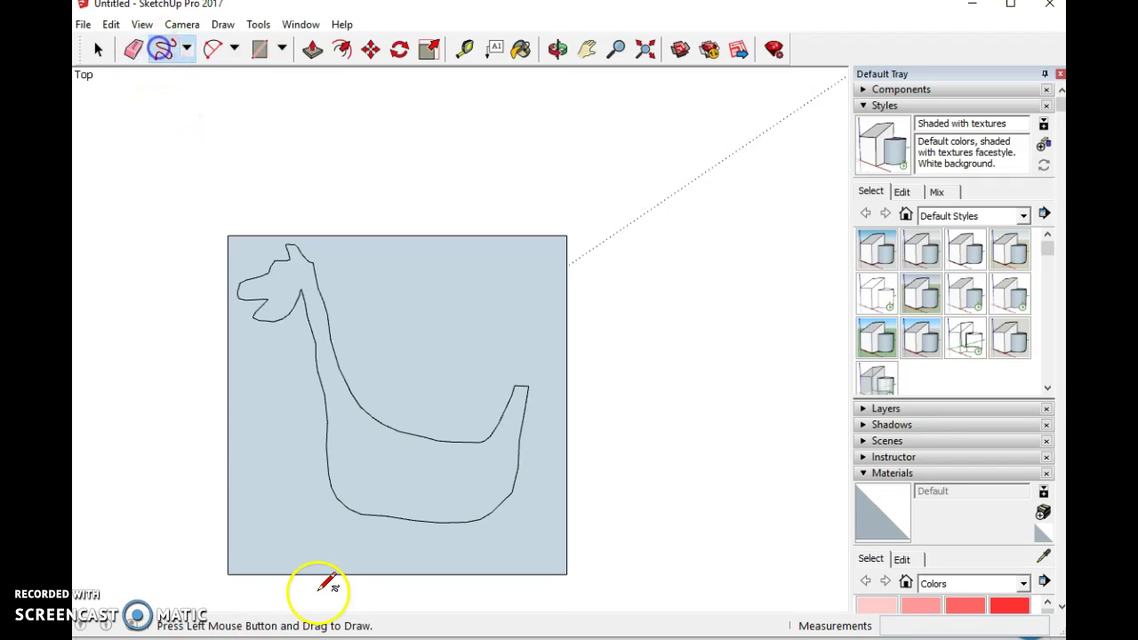
pyautogui.scroll(5, 356, 542)
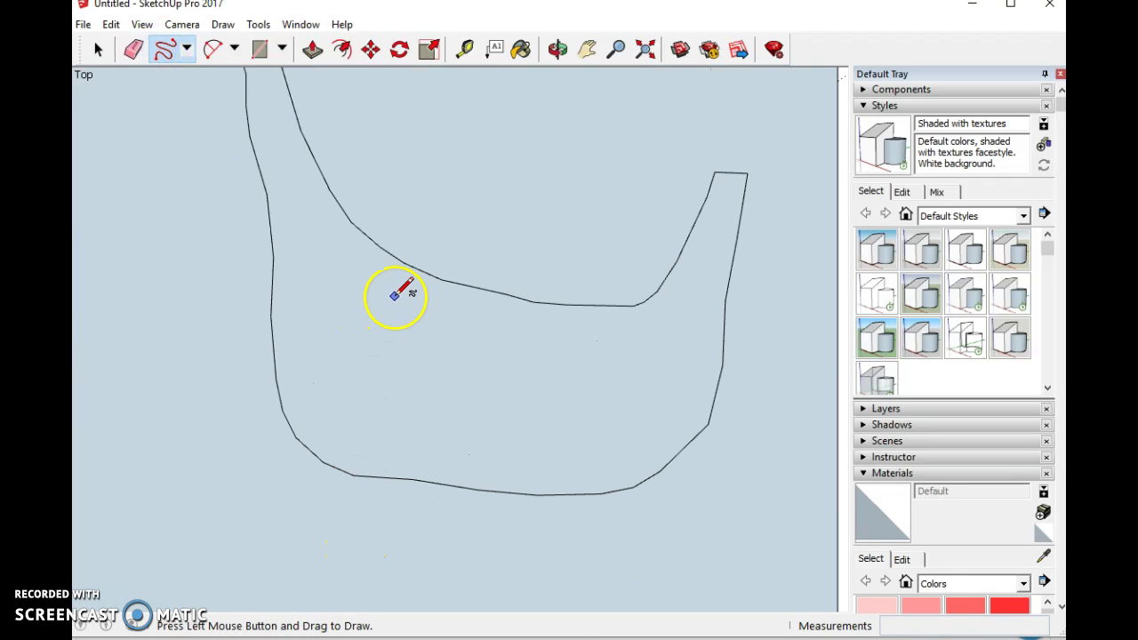
pyautogui.moveTo(398, 289)
pyautogui.mouseDown()
pyautogui.moveTo(352, 308)
pyautogui.moveTo(363, 327)
pyautogui.moveTo(407, 327)
pyautogui.moveTo(398, 292)
pyautogui.mouseUp()
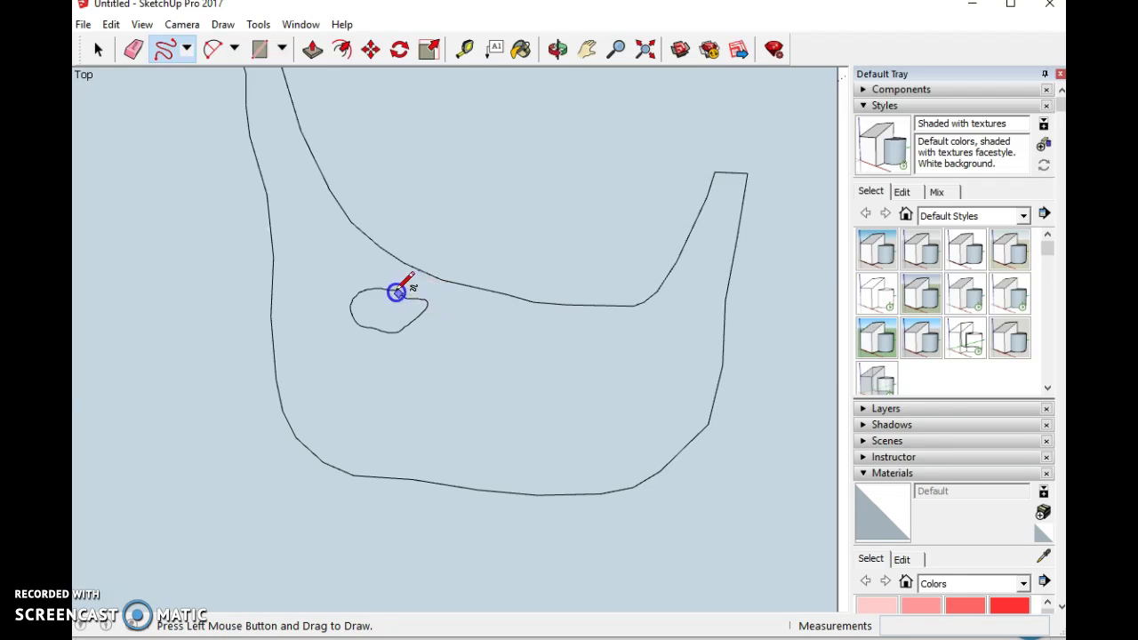
pyautogui.scroll(3, 419, 312)
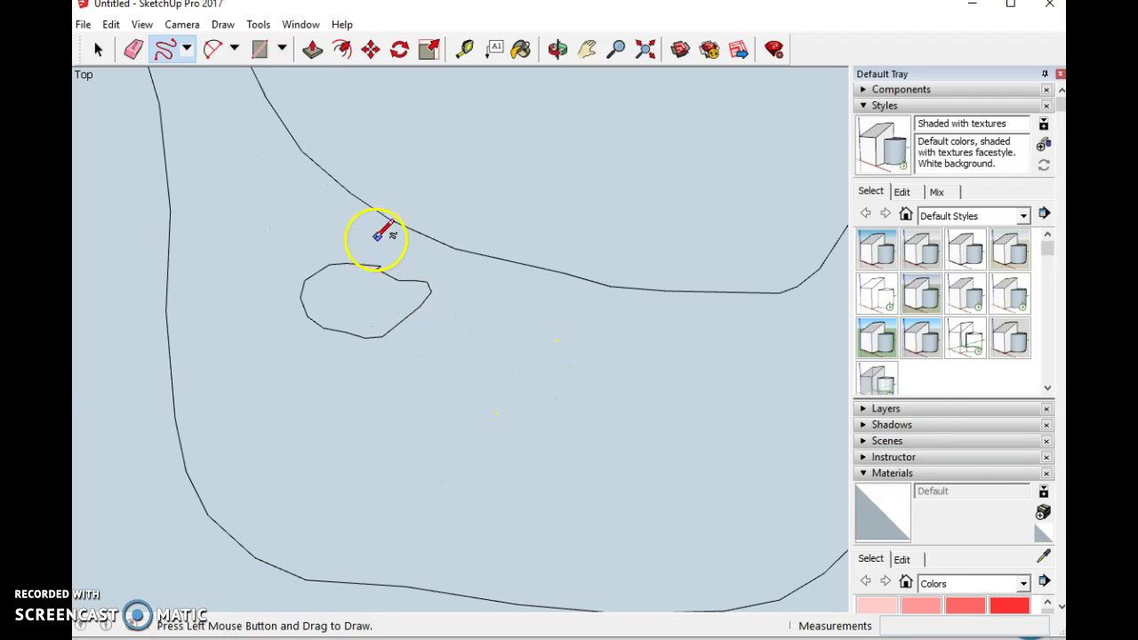
pyautogui.moveTo(645, 341)
pyautogui.mouseDown()
pyautogui.moveTo(595, 354)
pyautogui.moveTo(586, 383)
pyautogui.moveTo(617, 396)
pyautogui.moveTo(679, 386)
pyautogui.moveTo(680, 356)
pyautogui.moveTo(642, 341)
pyautogui.moveTo(644, 373)
pyautogui.moveTo(662, 382)
pyautogui.moveTo(645, 346)
pyautogui.mouseUp()
pyautogui.scroll(-4, 457, 360)
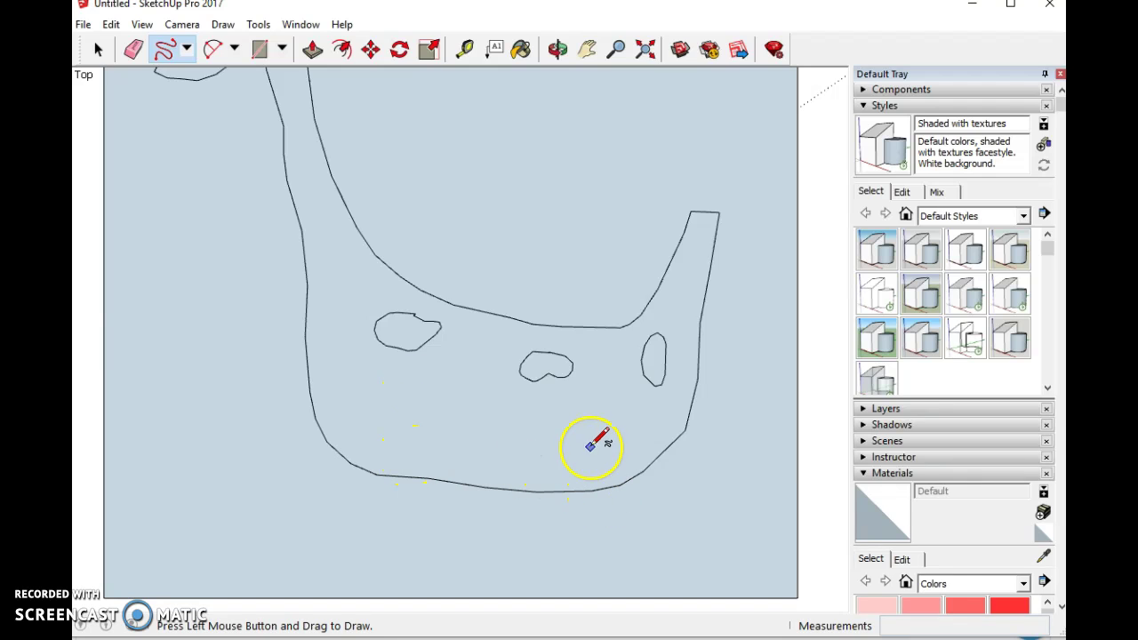
pyautogui.moveTo(462, 389)
pyautogui.mouseDown()
pyautogui.moveTo(475, 388)
pyautogui.moveTo(482, 424)
pyautogui.moveTo(455, 401)
pyautogui.moveTo(461, 391)
pyautogui.mouseUp()
pyautogui.moveTo(326, 218)
pyautogui.mouseDown()
pyautogui.moveTo(339, 250)
pyautogui.moveTo(326, 217)
pyautogui.mouseUp()
pyautogui.scroll(-2, 370, 351)
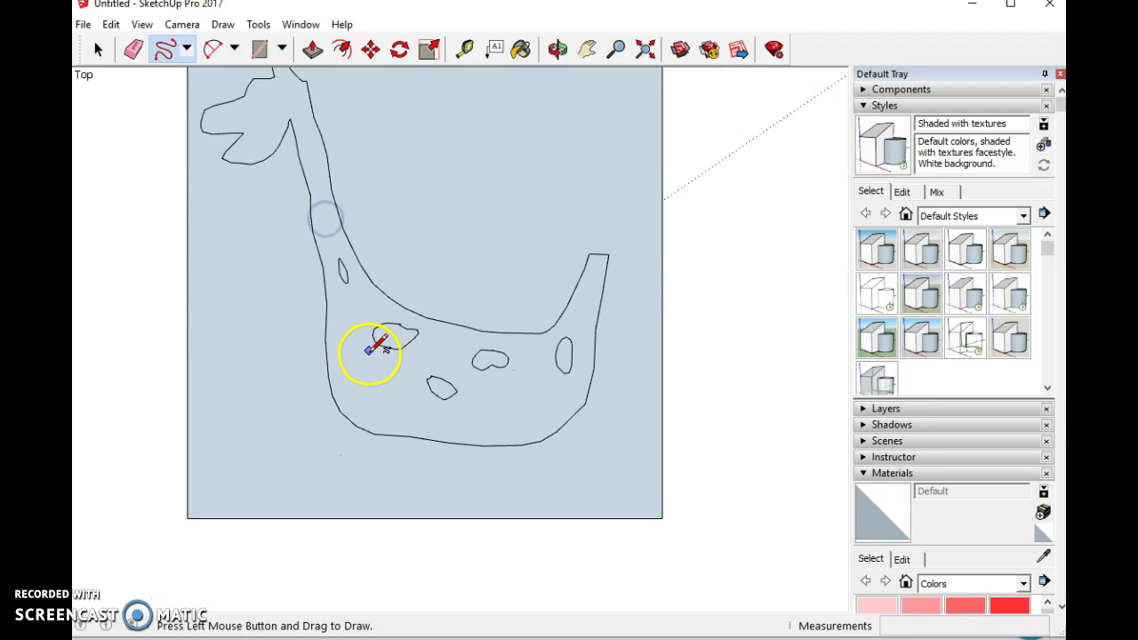
pyautogui.scroll(-3, 272, 198)
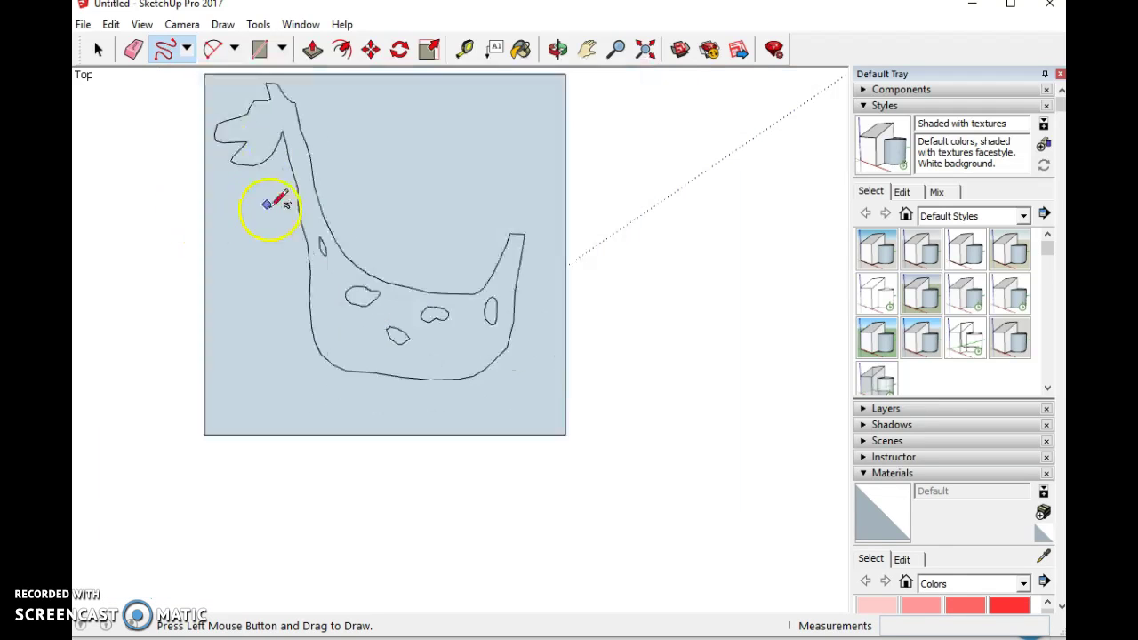
pyautogui.scroll(5, 272, 100)
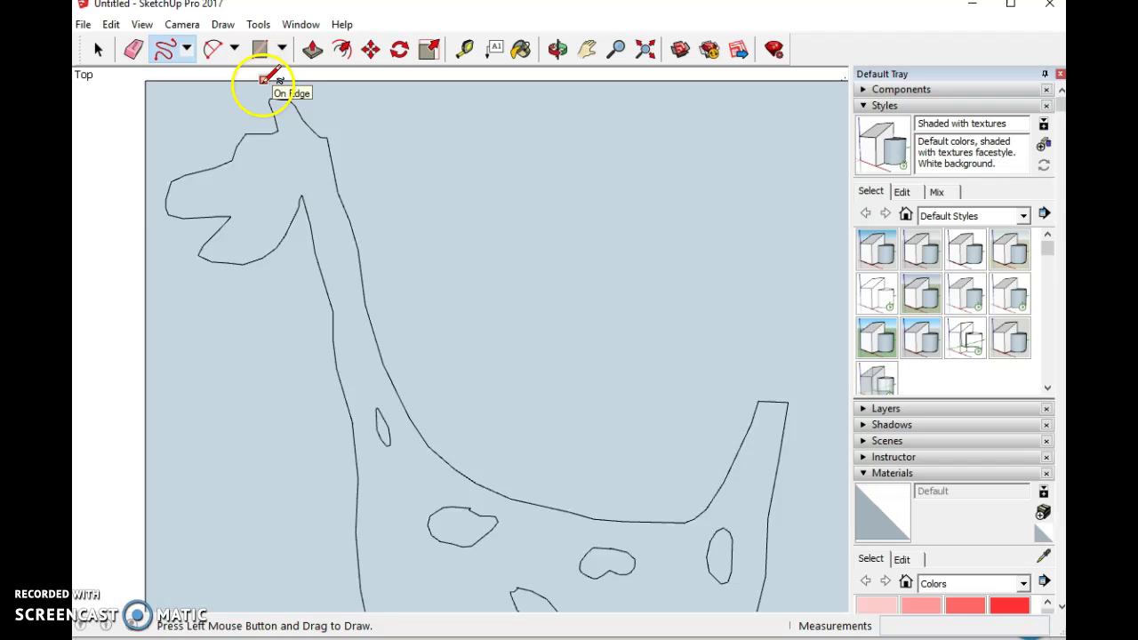
# - Draw a small triangular eye on the giraffe's head with straight lines
pyautogui.click(186, 50)
pyautogui.click(191, 75)
pyautogui.scroll(1, 279, 193)
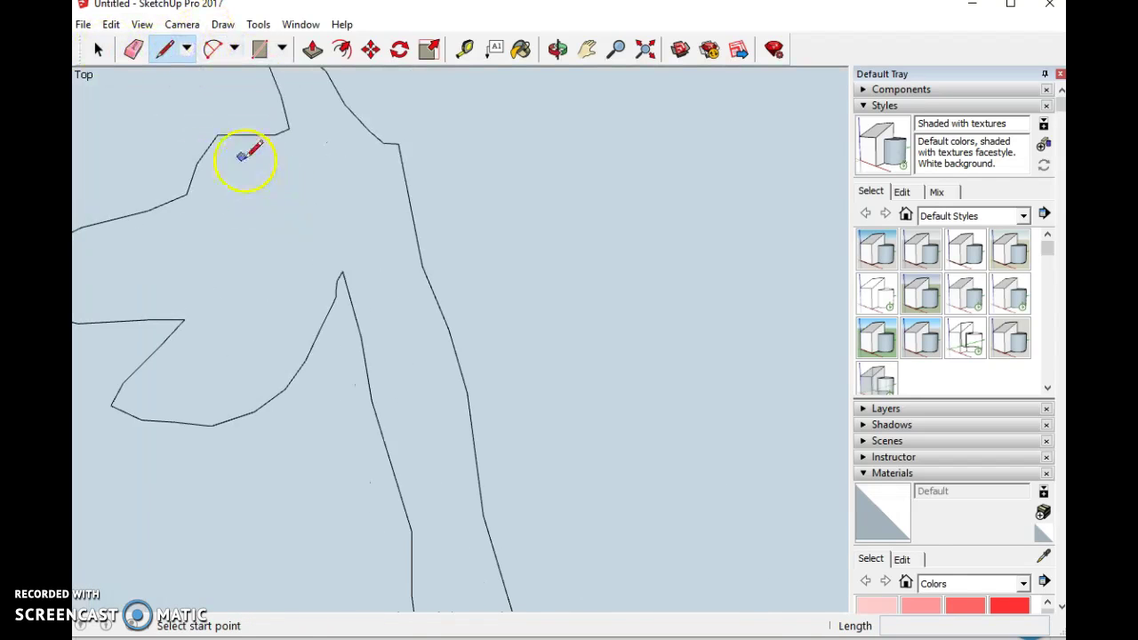
pyautogui.click(234, 154)
pyautogui.click(295, 155)
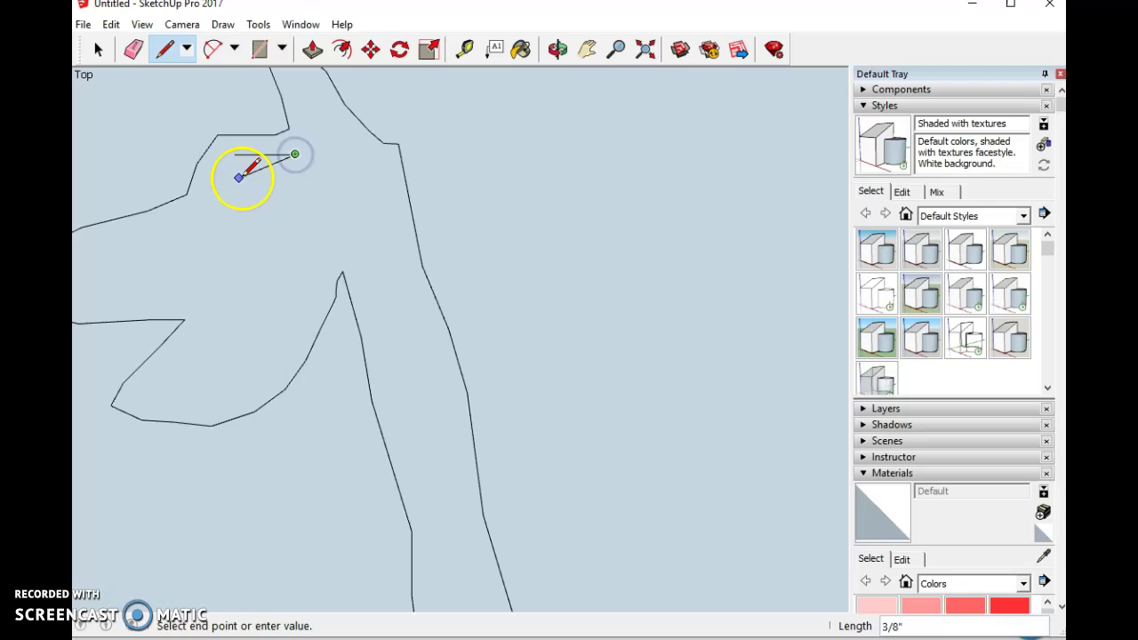
pyautogui.click(242, 177)
pyautogui.scroll(-3, 249, 376)
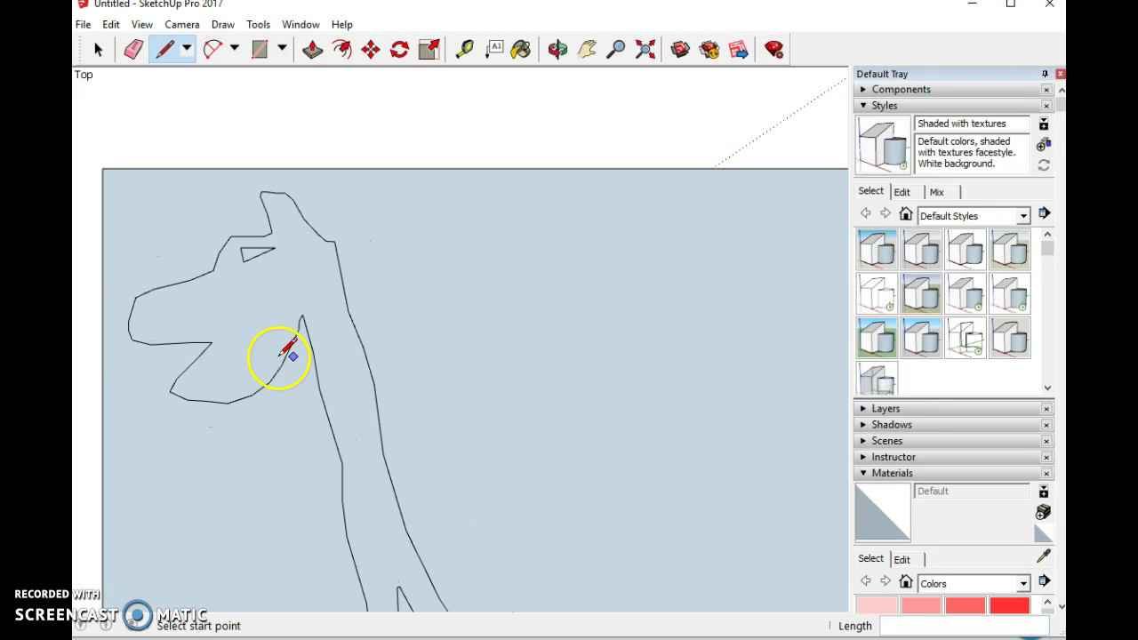
pyautogui.scroll(-5, 499, 367)
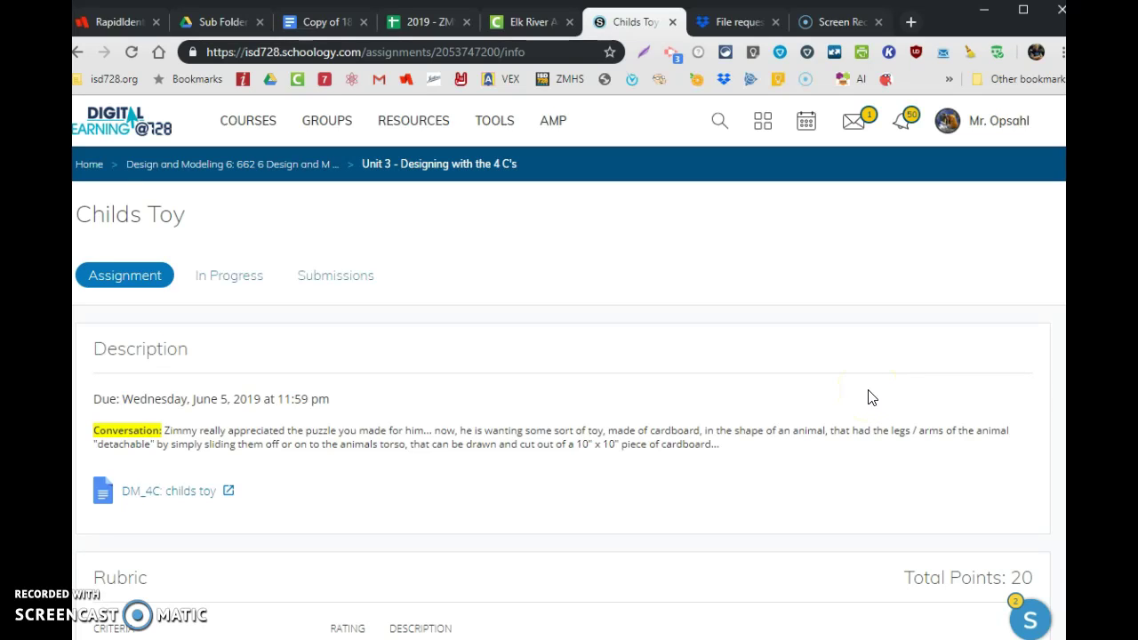
# - Draw a slot side rising from the belly's lower-right edge, capped with a 1/8" top segment
pyautogui.hotkey('alt', 'Tab')
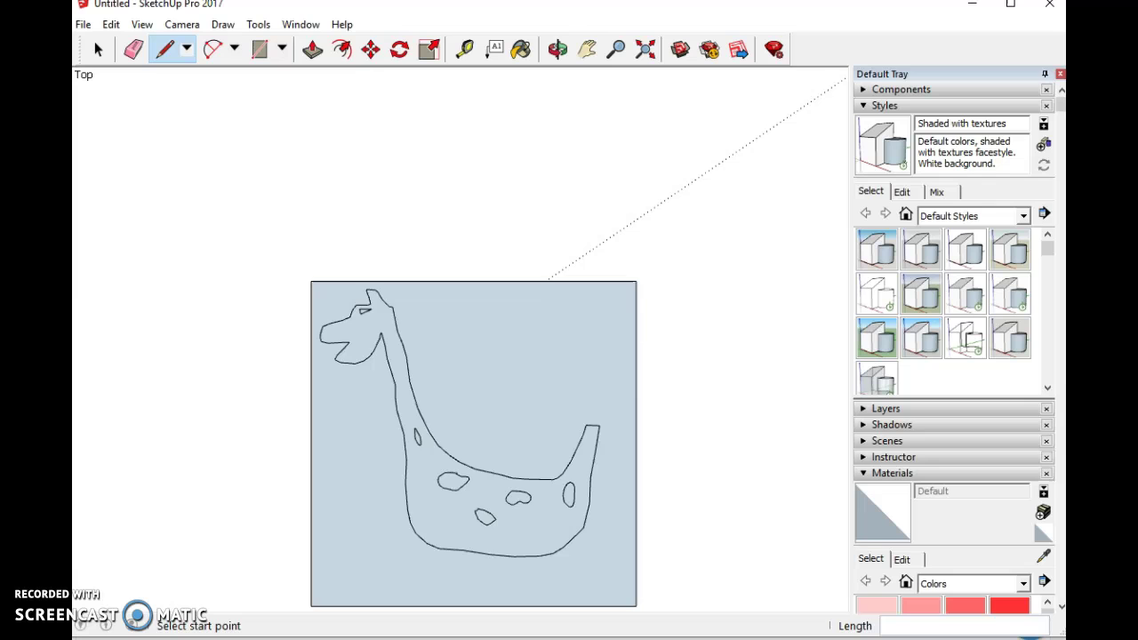
pyautogui.scroll(-2, 475, 551)
pyautogui.scroll(4, 473, 565)
pyautogui.scroll(3, 475, 566)
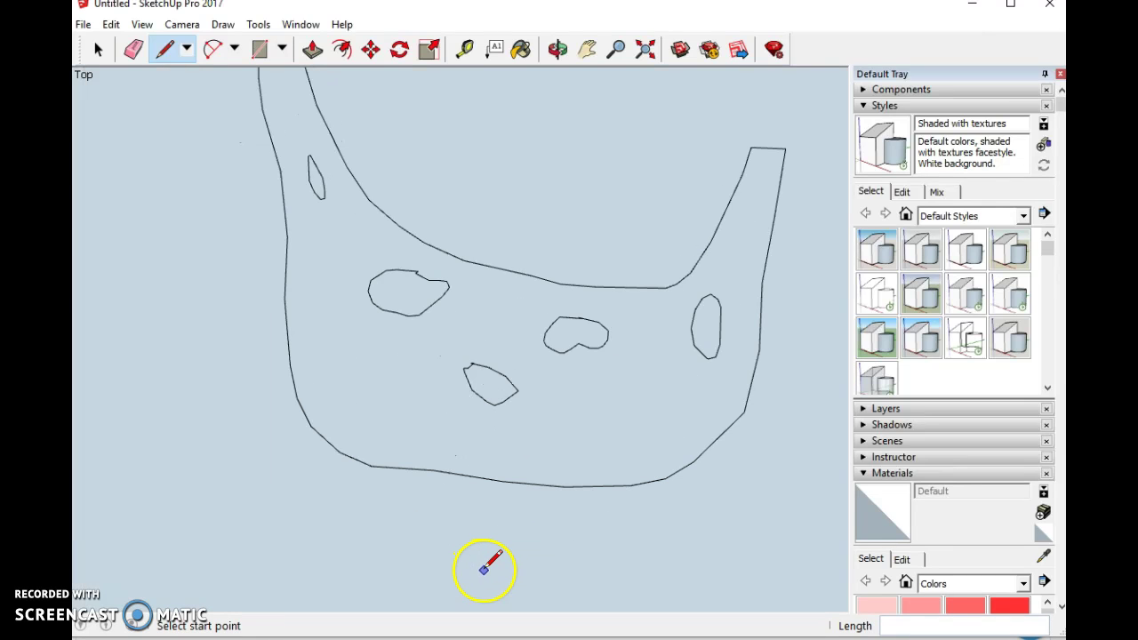
pyautogui.click(167, 51)
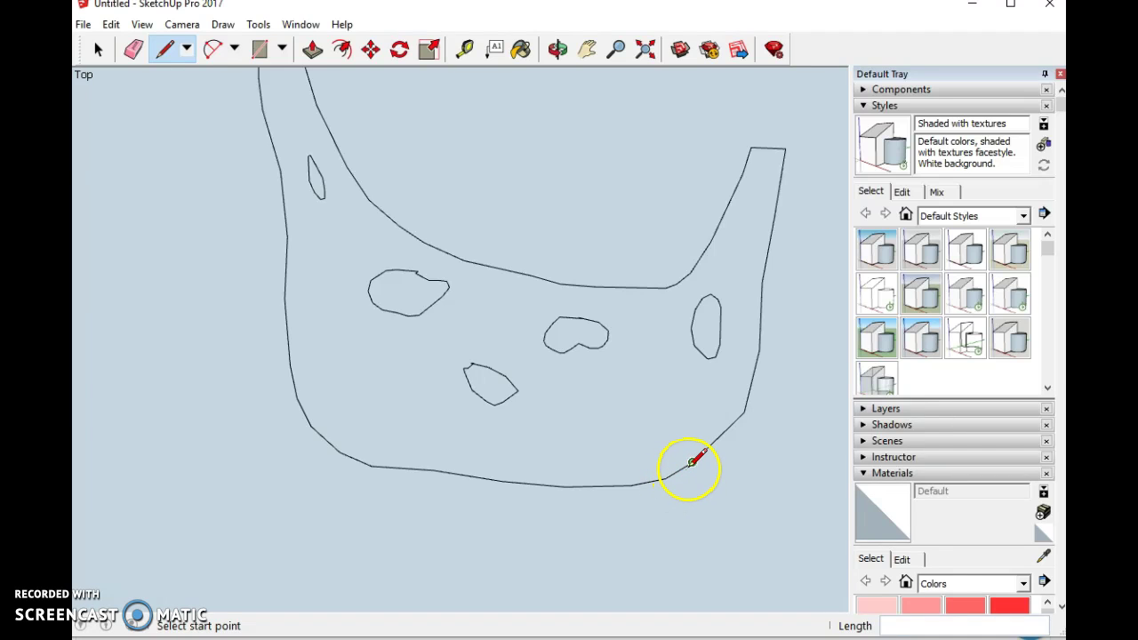
pyautogui.scroll(2, 691, 459)
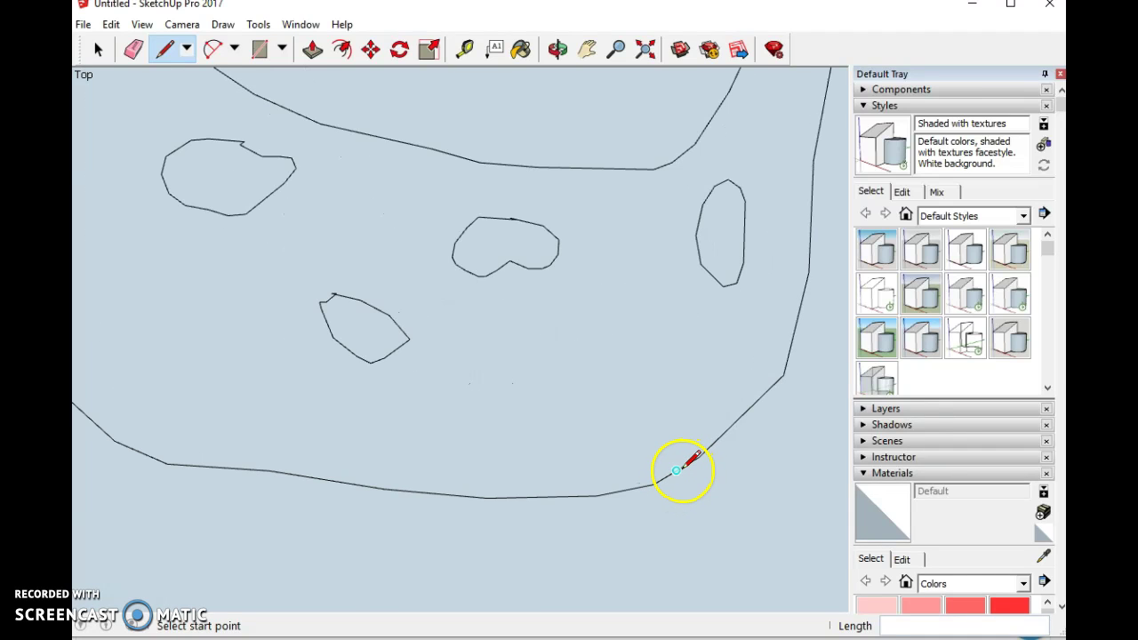
pyautogui.click(675, 469)
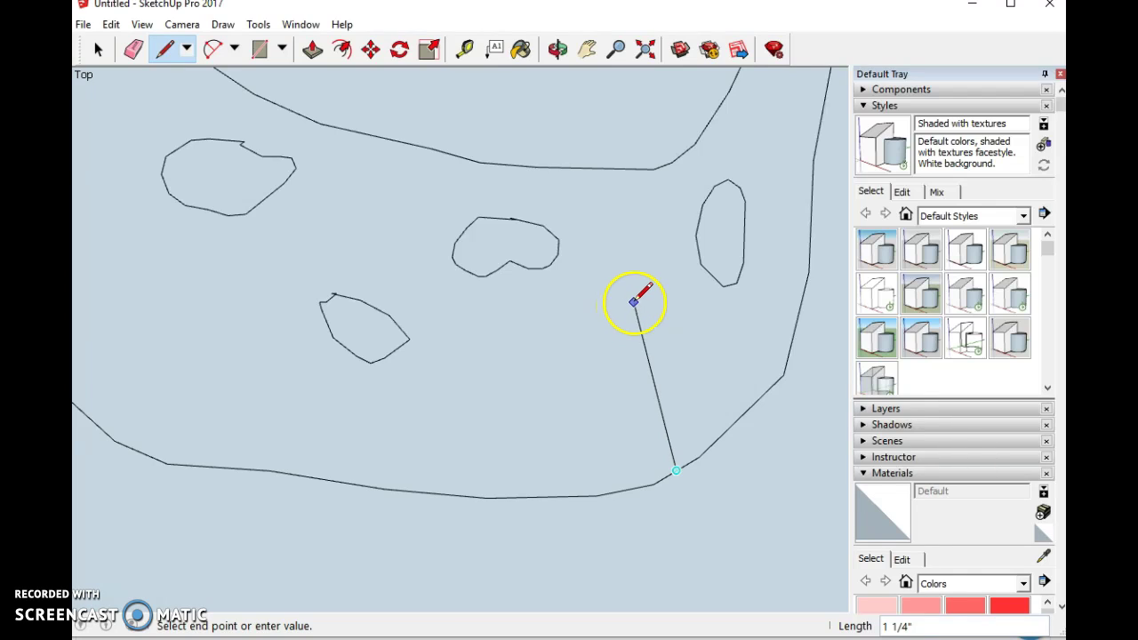
pyautogui.click(637, 301)
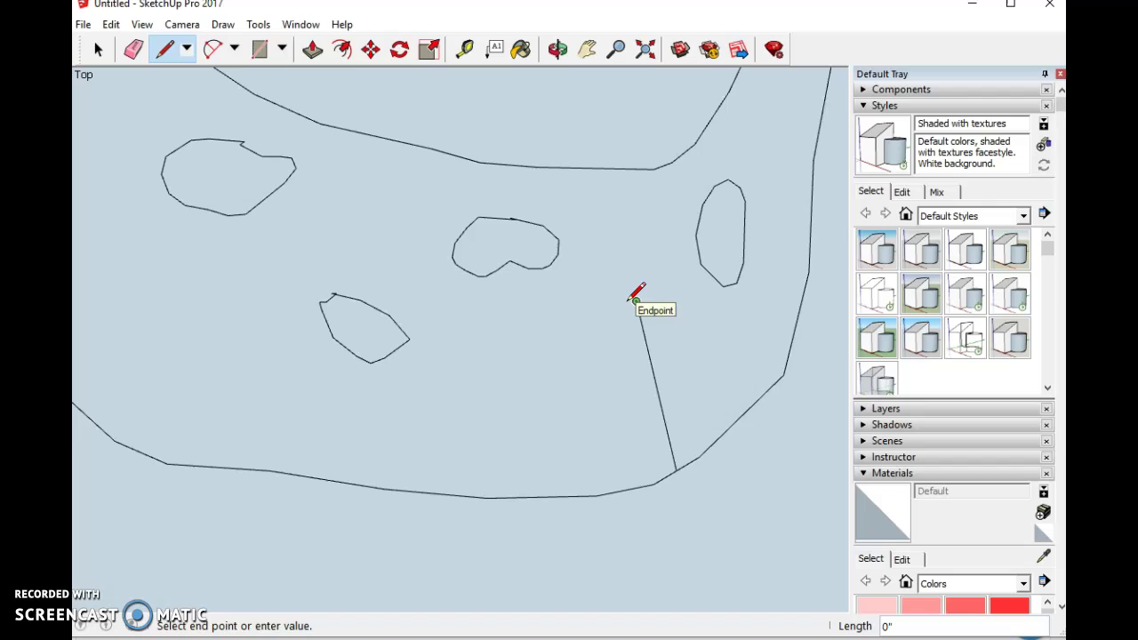
pyautogui.moveTo(637, 301)
pyautogui.mouseDown()
pyautogui.moveTo(635, 313)
pyautogui.moveTo(619, 300)
pyautogui.mouseUp()
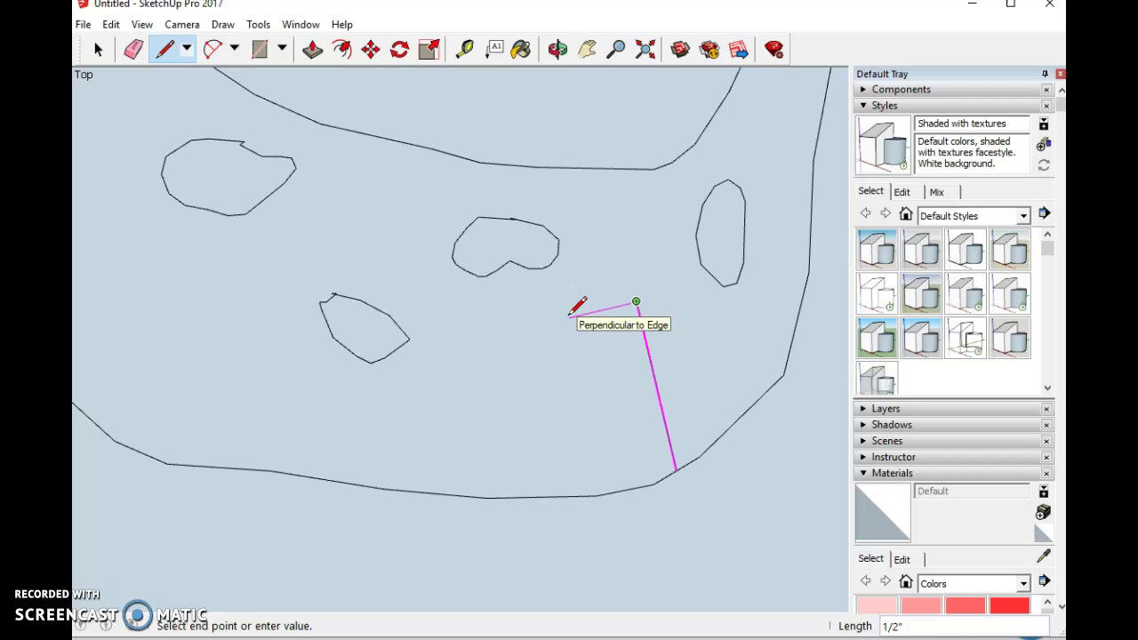
pyautogui.write('/')
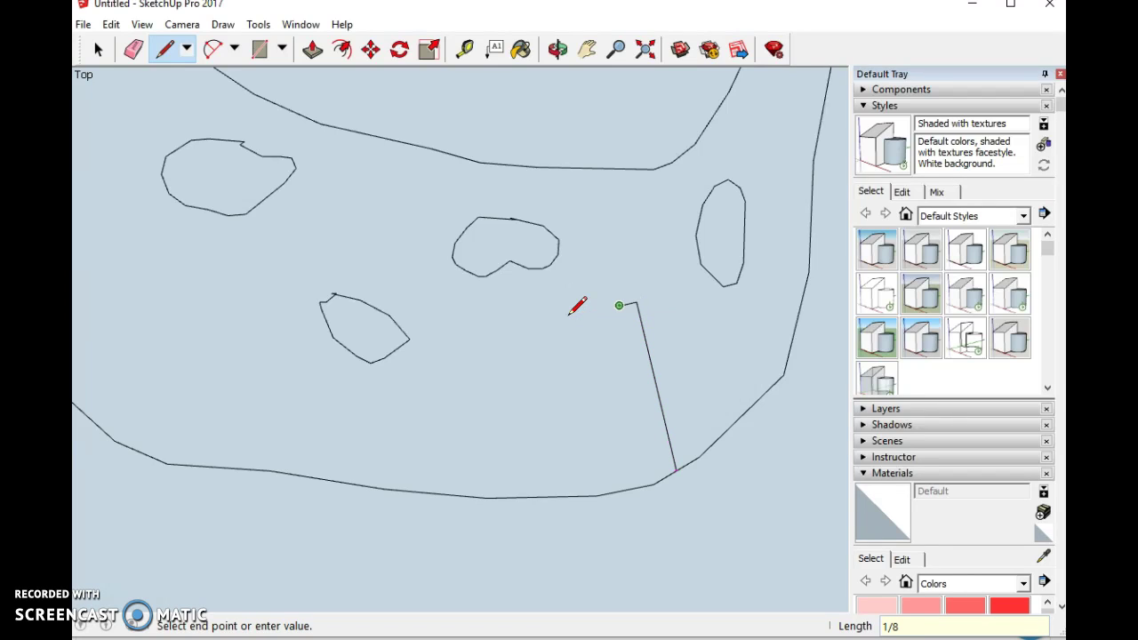
pyautogui.moveTo(613, 351)
pyautogui.mouseDown()
pyautogui.moveTo(643, 382)
pyautogui.moveTo(676, 391)
pyautogui.moveTo(644, 442)
pyautogui.moveTo(663, 489)
pyautogui.moveTo(651, 511)
pyautogui.mouseUp()
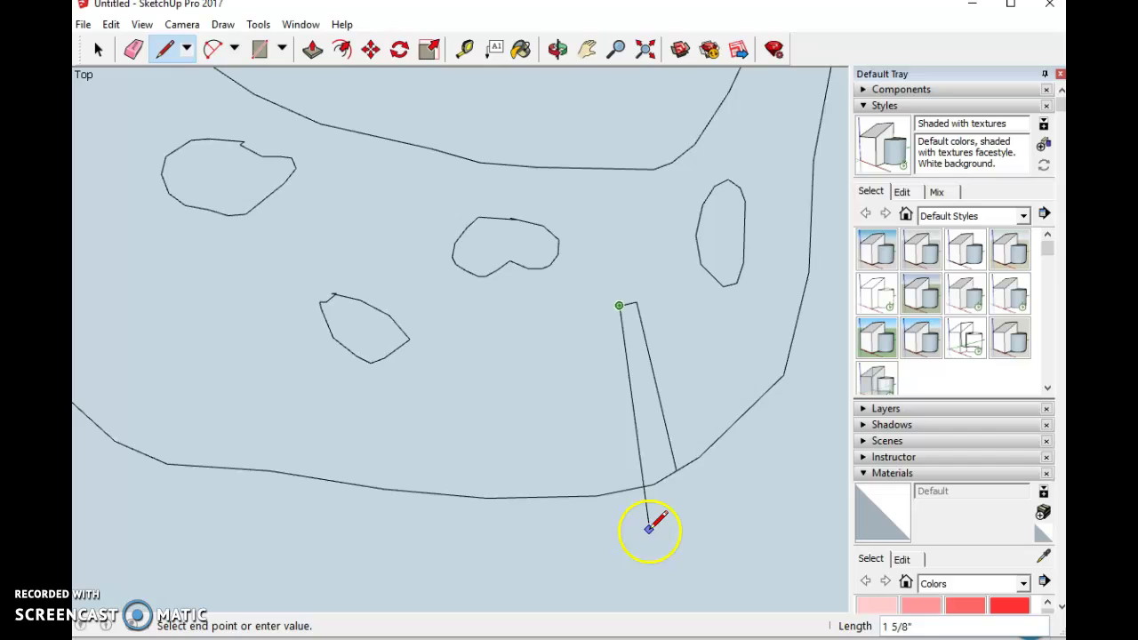
pyautogui.press('space')
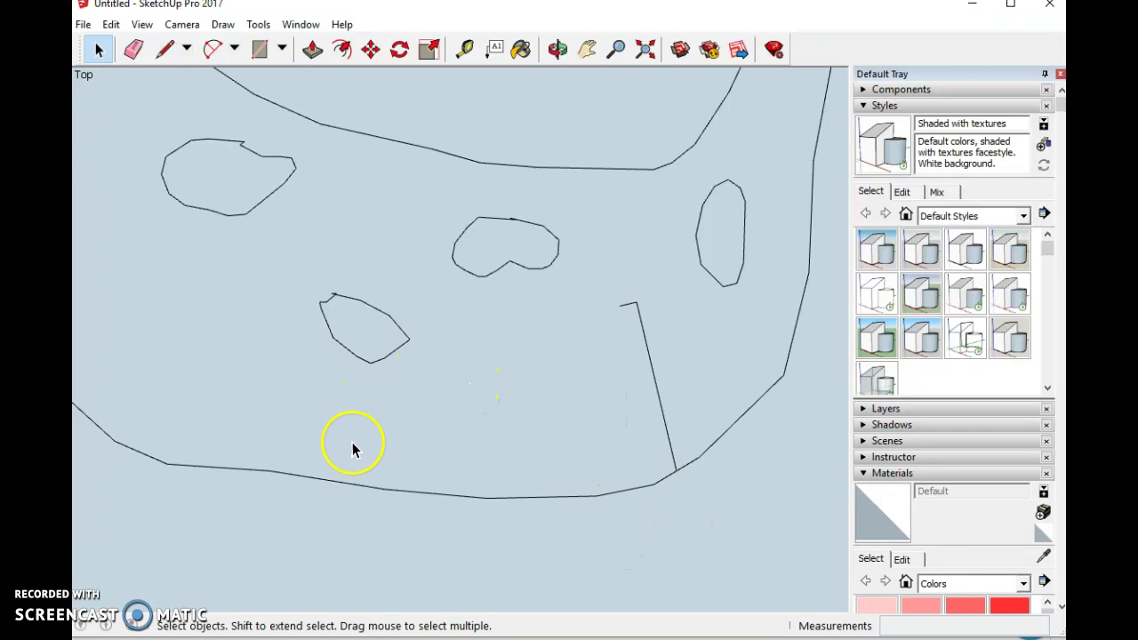
# - Draw a slot line with a short top from the body's lower-right edge
pyautogui.scroll(-2, 350, 447)
pyautogui.click(164, 49)
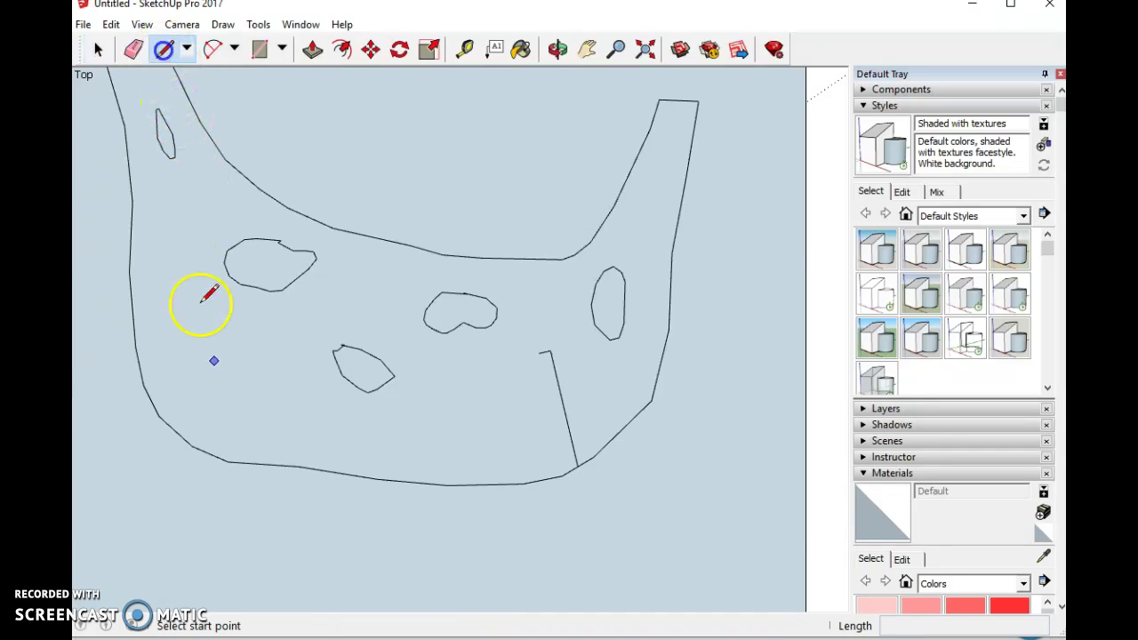
pyautogui.click(210, 454)
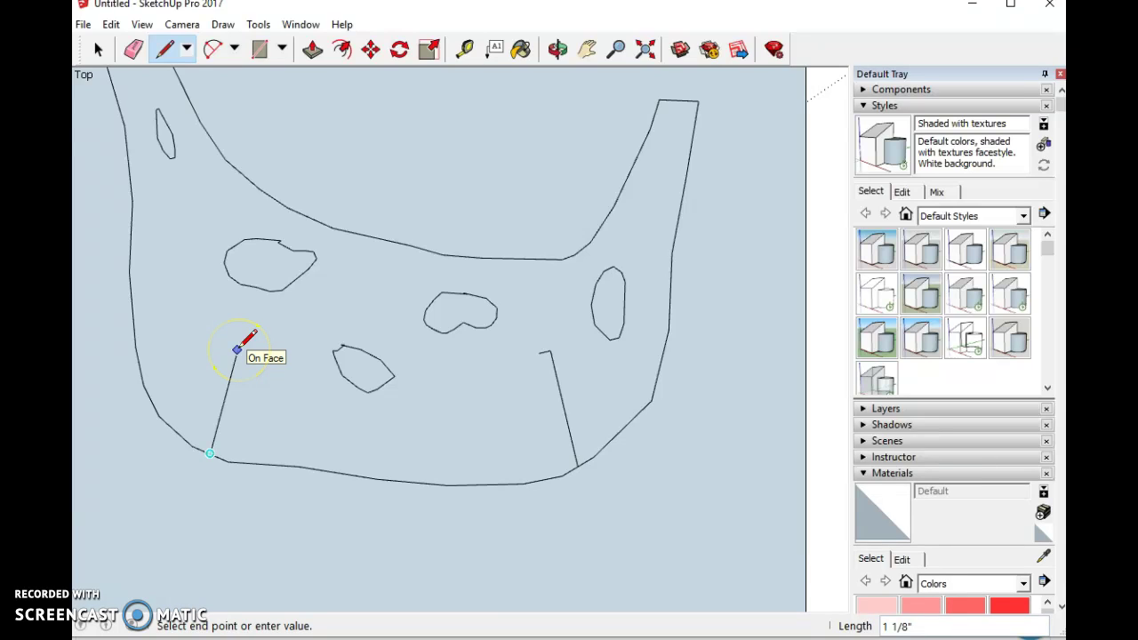
pyautogui.press('Escape')
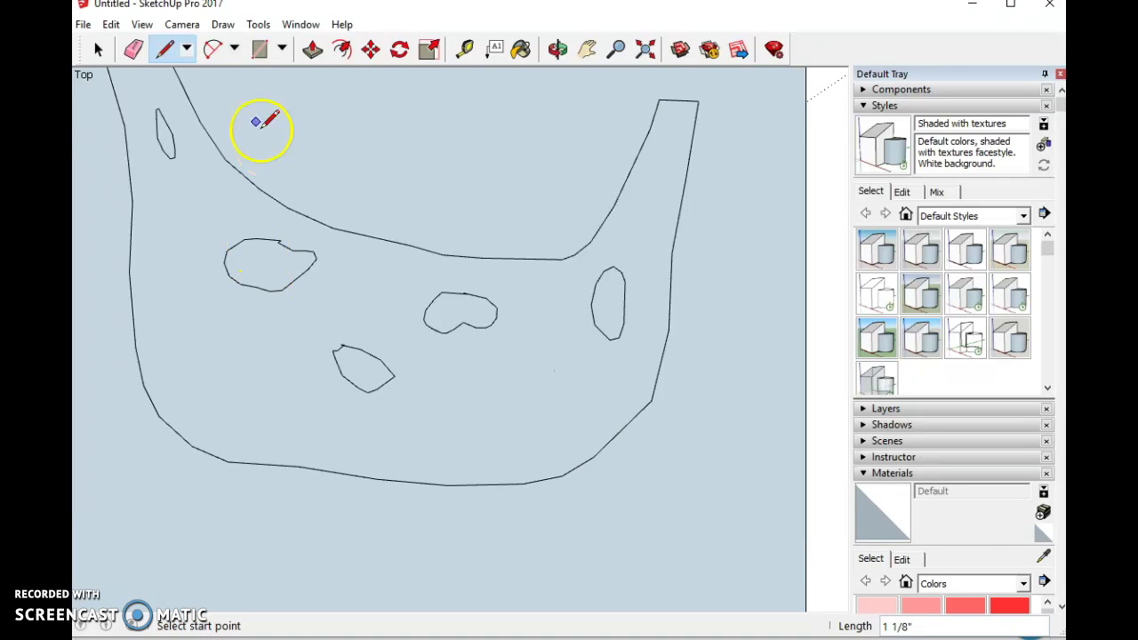
pyautogui.click(593, 457)
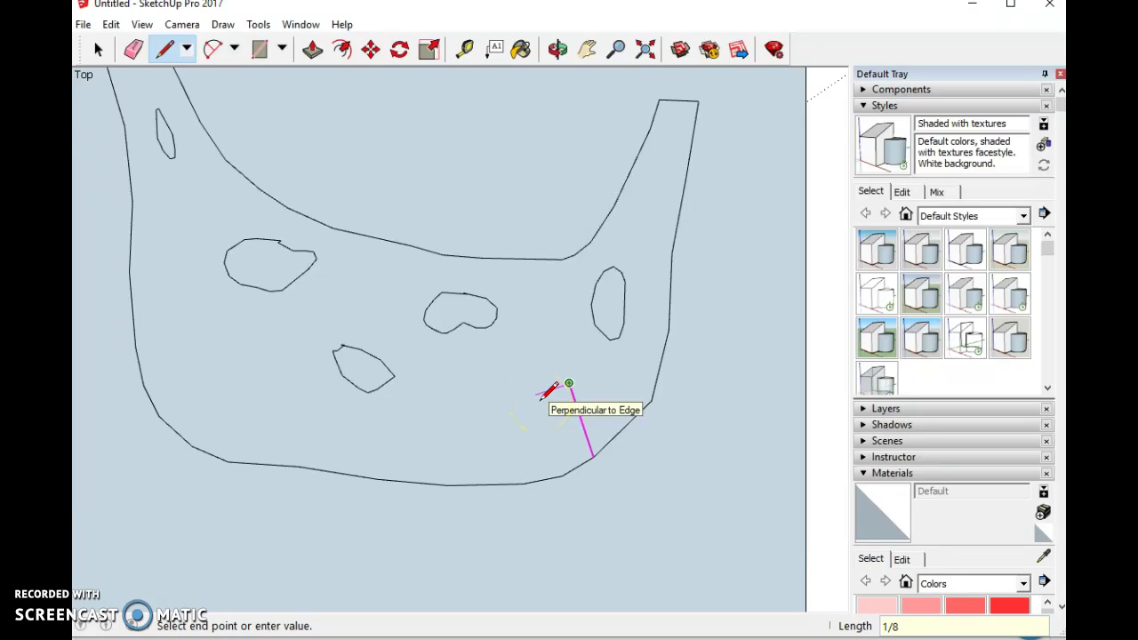
pyautogui.click(558, 387)
pyautogui.press('space')
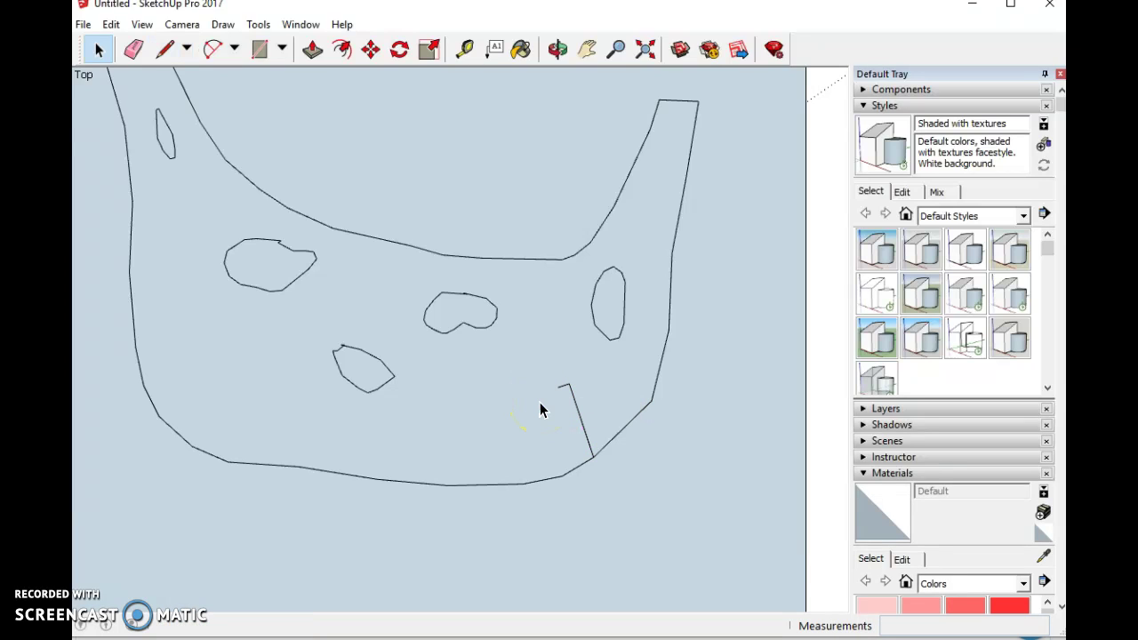
# - Draw a second slot side rising from the lower-left belly edge
pyautogui.press('l')
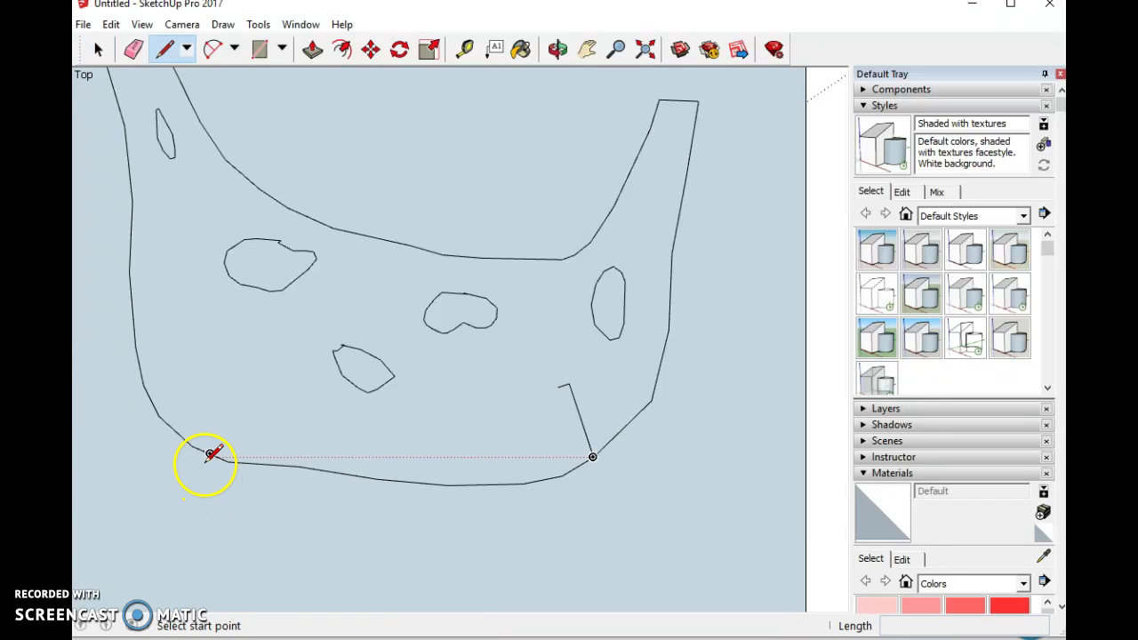
pyautogui.click(192, 445)
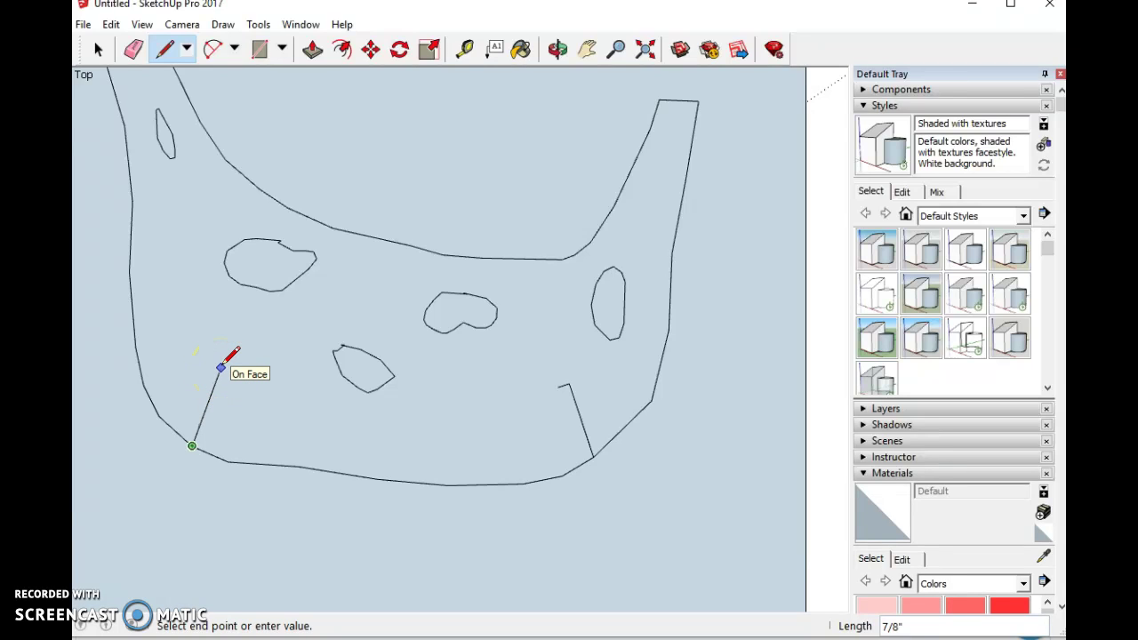
pyautogui.click(220, 367)
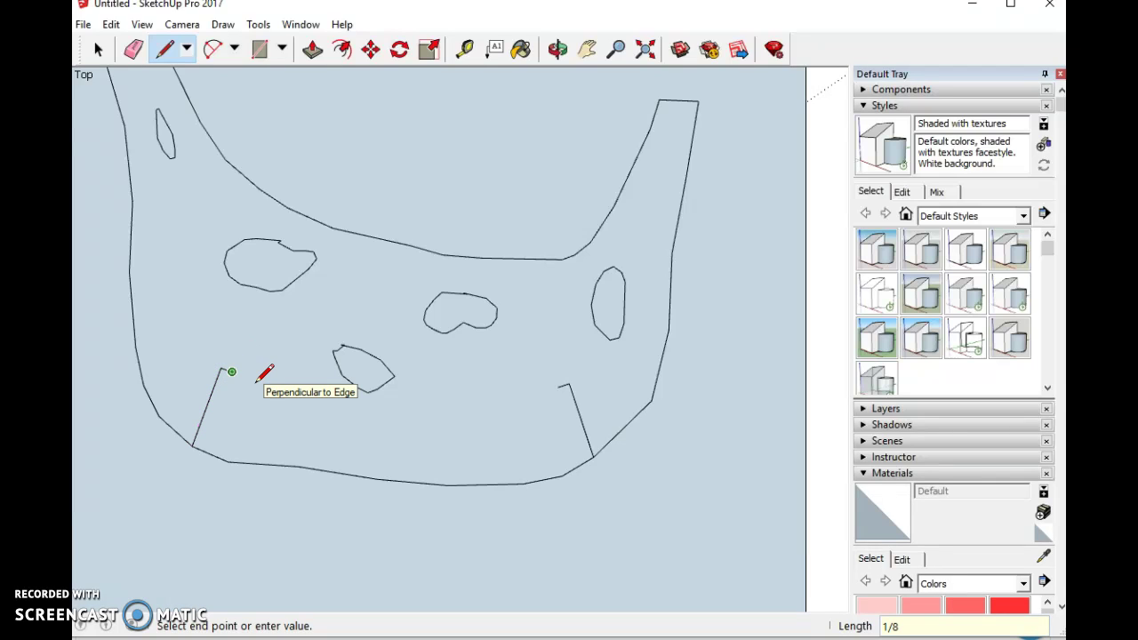
pyautogui.press('space')
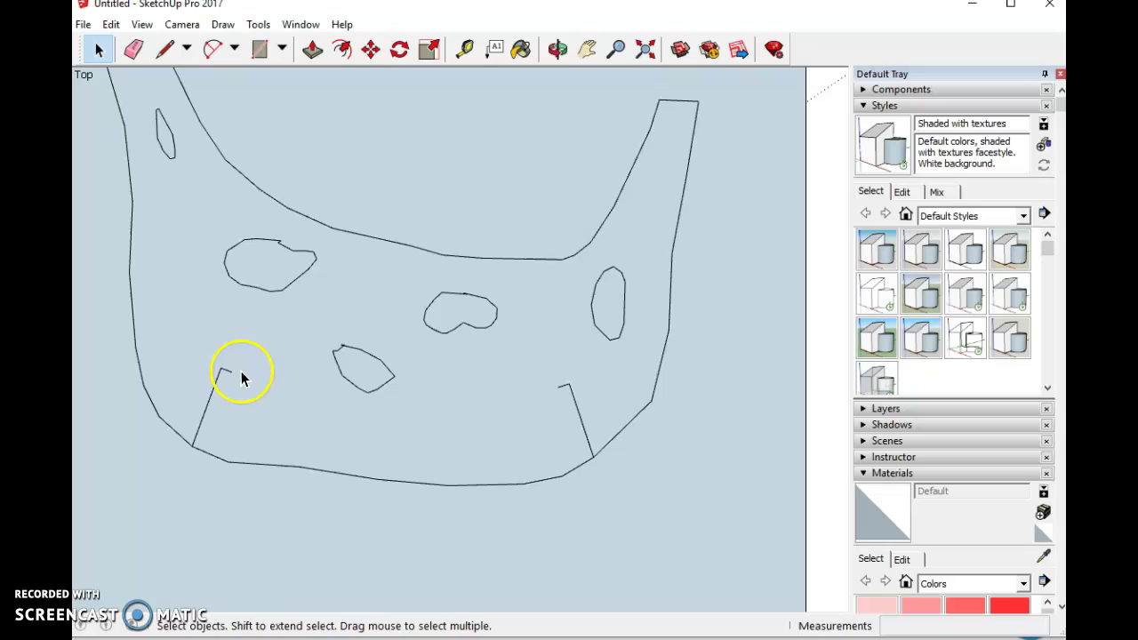
# - Copy the left slot's side and paste it parallel as the slot's second side
pyautogui.click(206, 407)
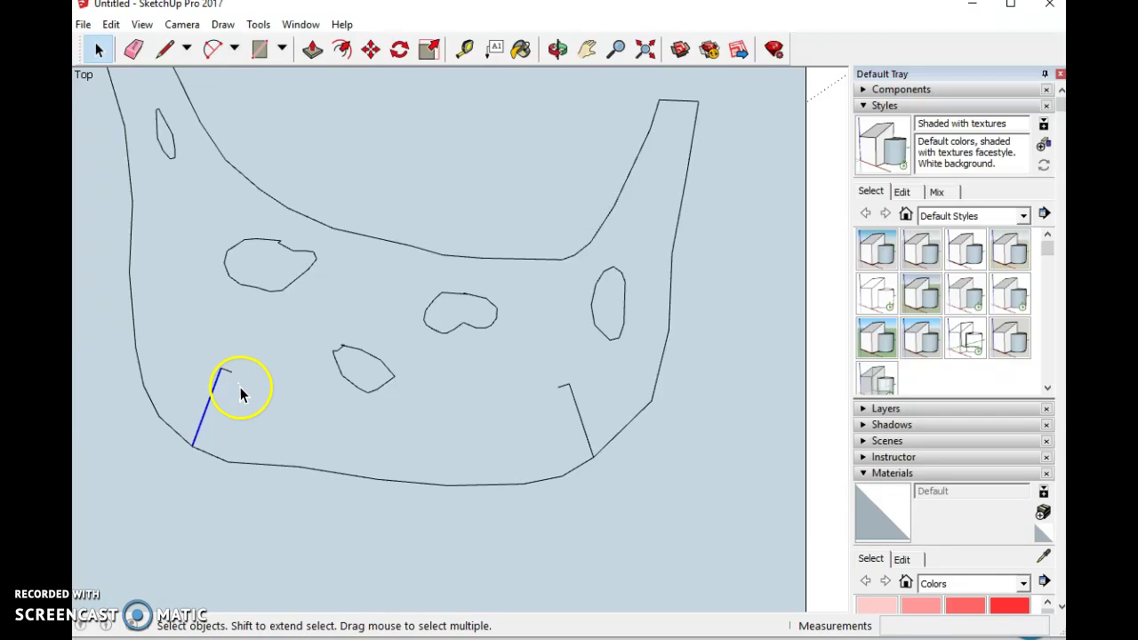
pyautogui.click(110, 25)
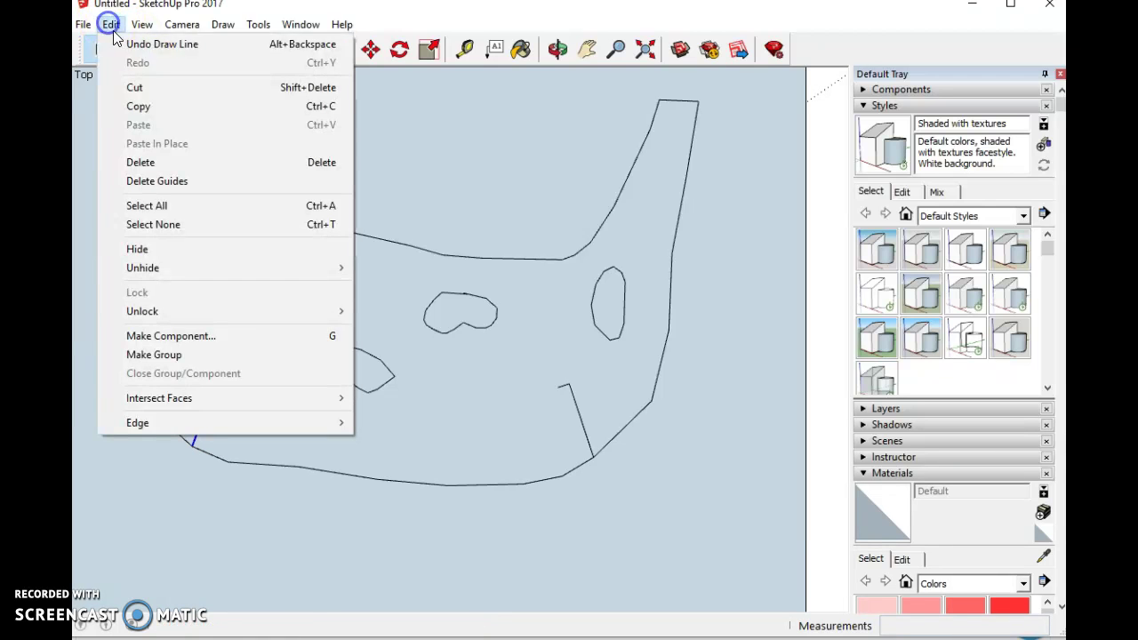
pyautogui.click(139, 106)
pyautogui.click(110, 24)
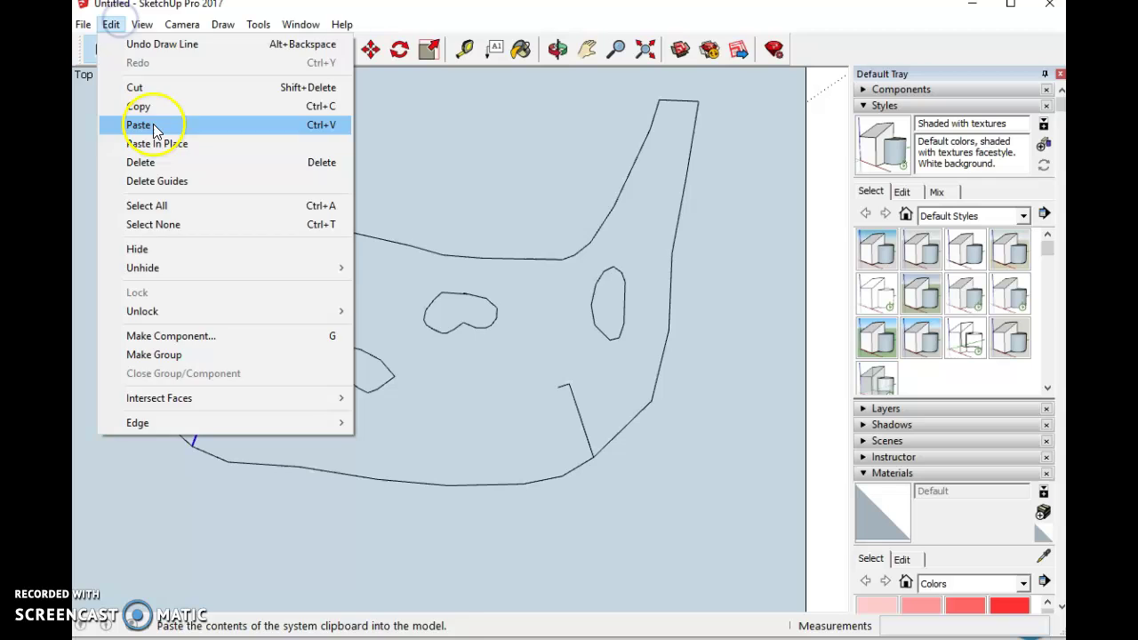
pyautogui.click(138, 125)
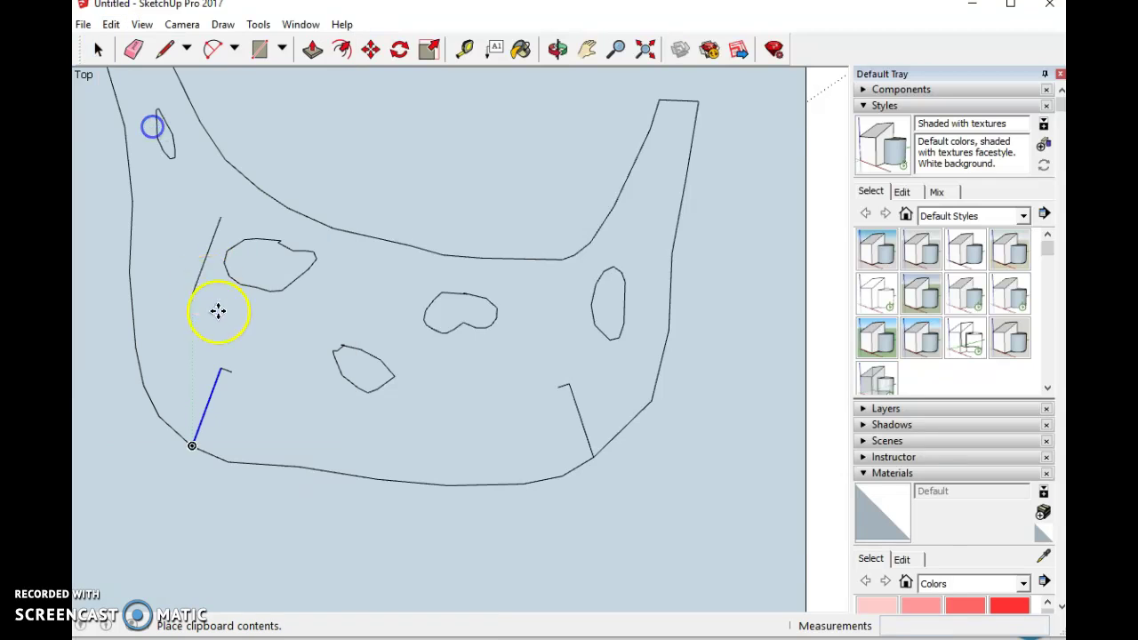
pyautogui.click(254, 441)
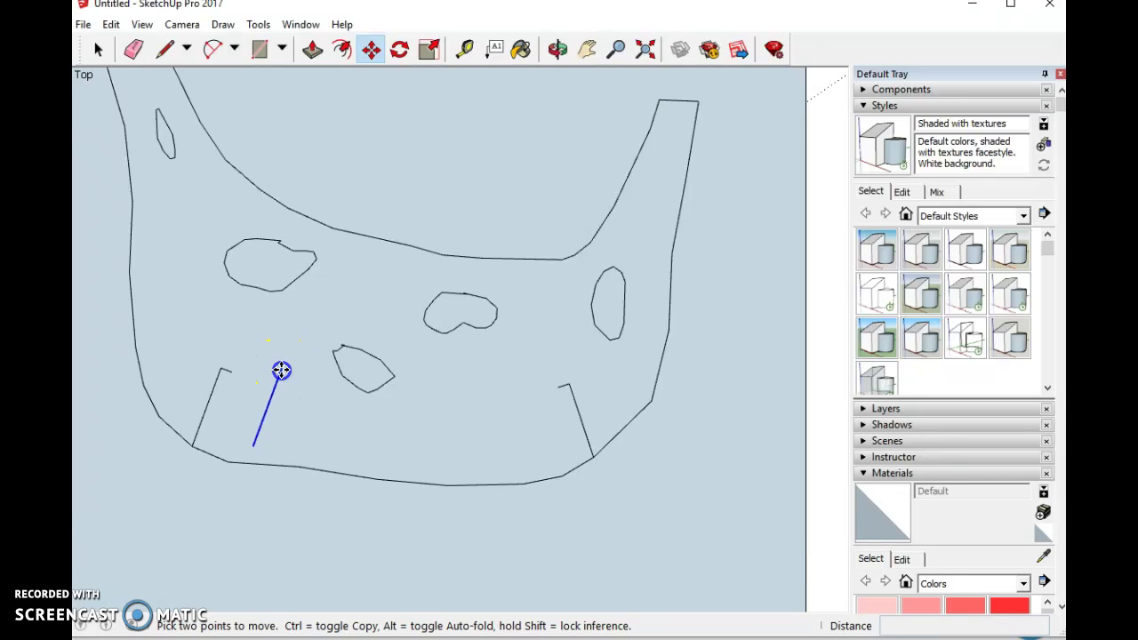
pyautogui.moveTo(281, 370); pyautogui.dragTo(231, 373)
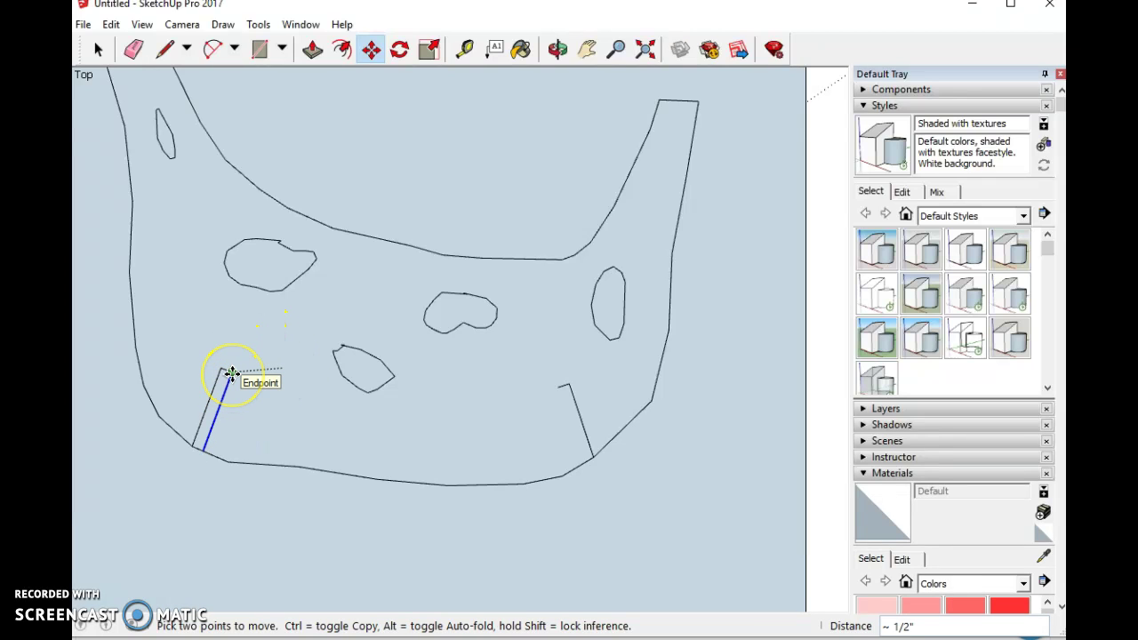
pyautogui.click(231, 374)
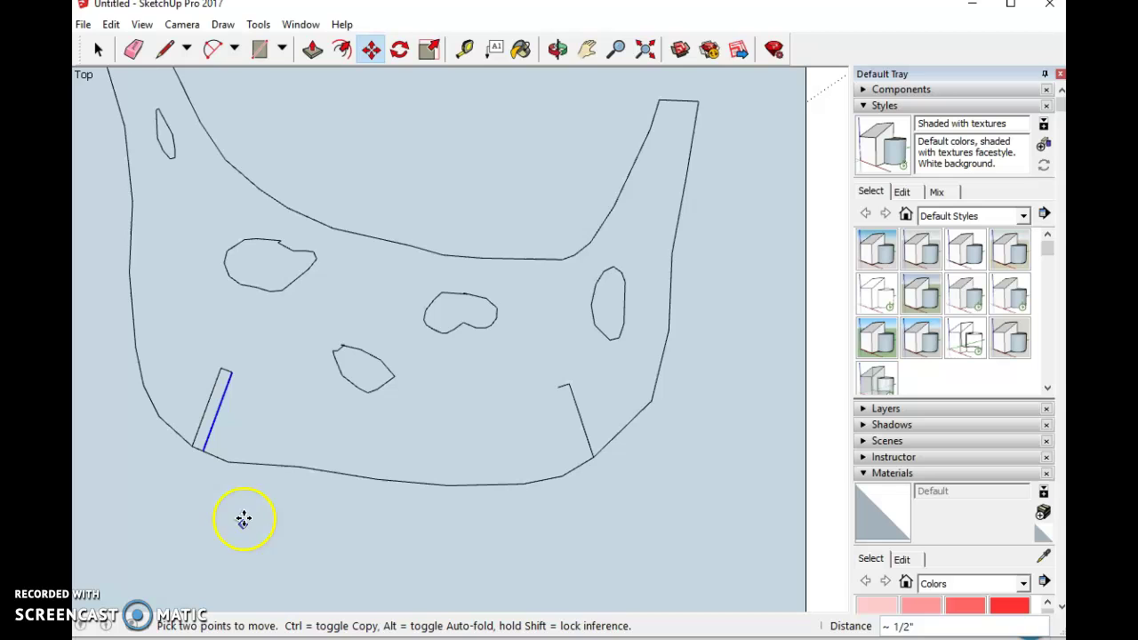
pyautogui.click(96, 50)
pyautogui.click(96, 50)
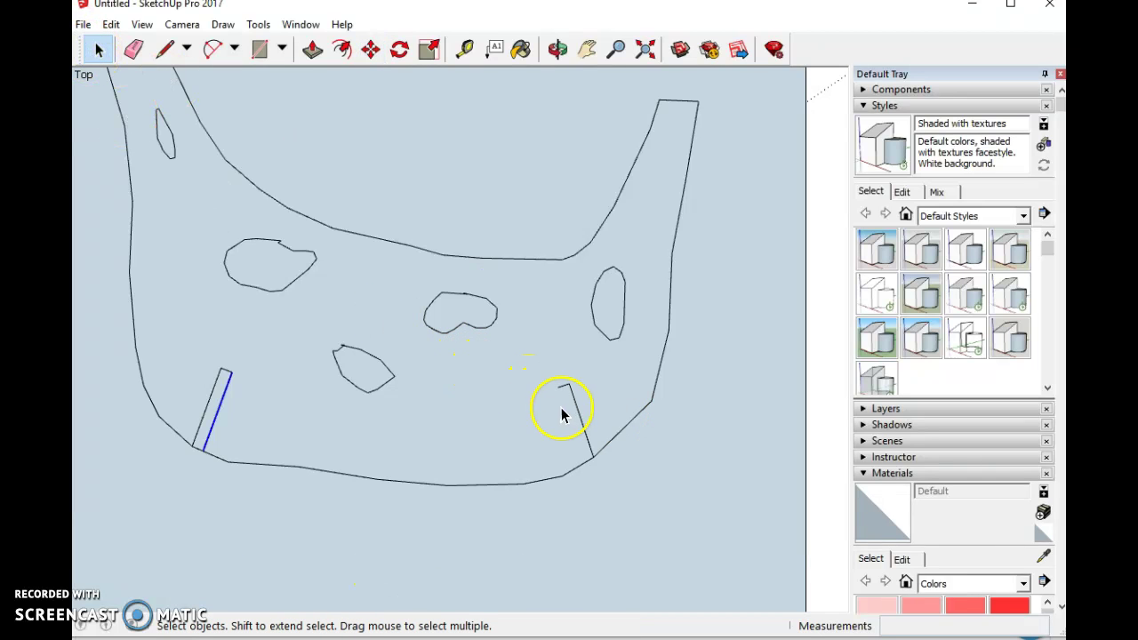
# - Paste a parallel copy as the right slot's second side
pyautogui.click(579, 430)
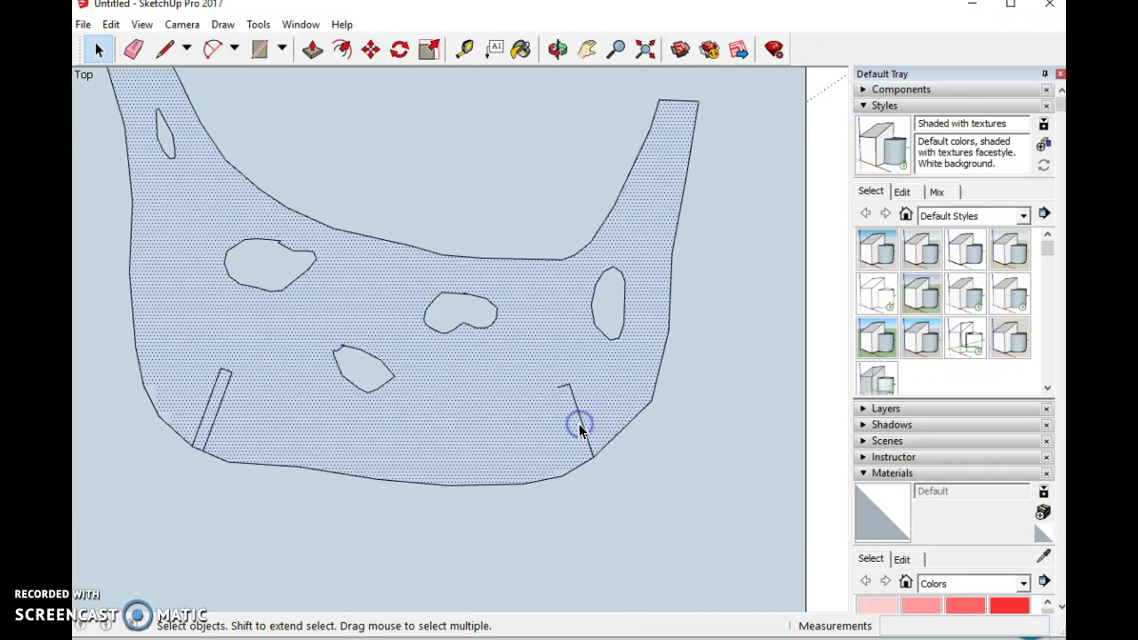
pyautogui.click(579, 418)
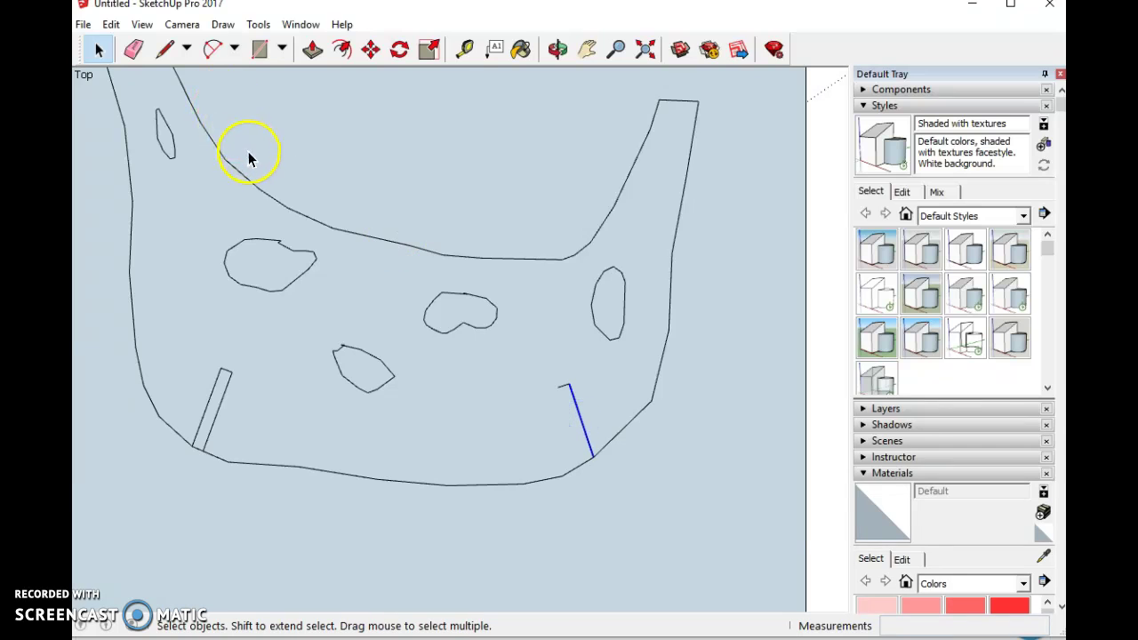
pyautogui.hotkey('ctrl', 'v')
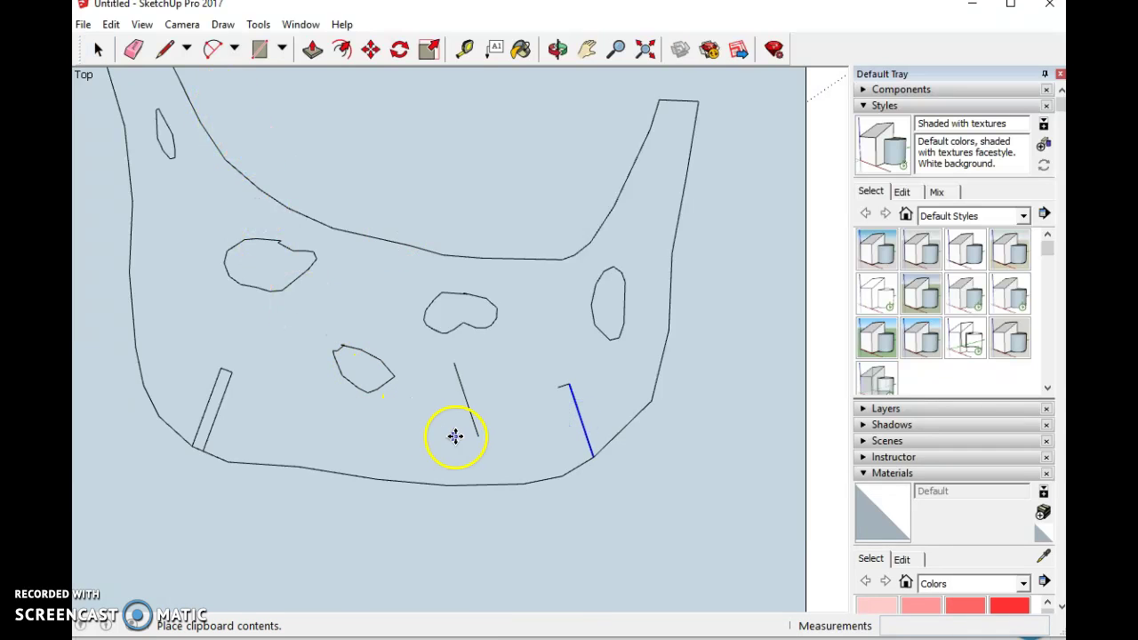
pyautogui.click(489, 459)
pyautogui.click(488, 386)
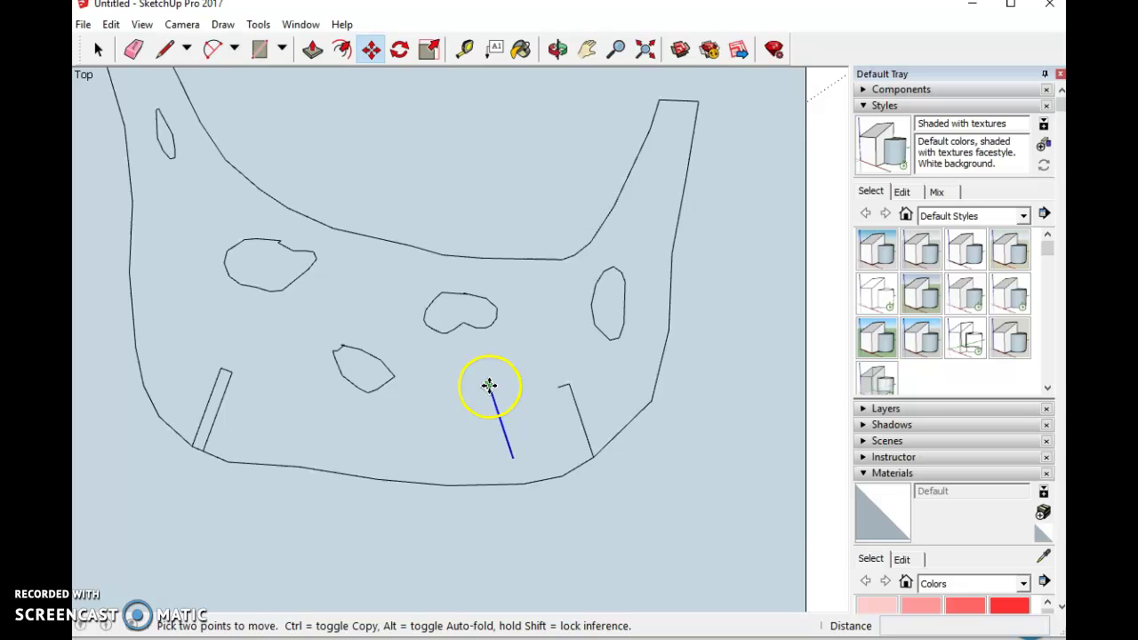
pyautogui.click(540, 402)
pyautogui.click(560, 388)
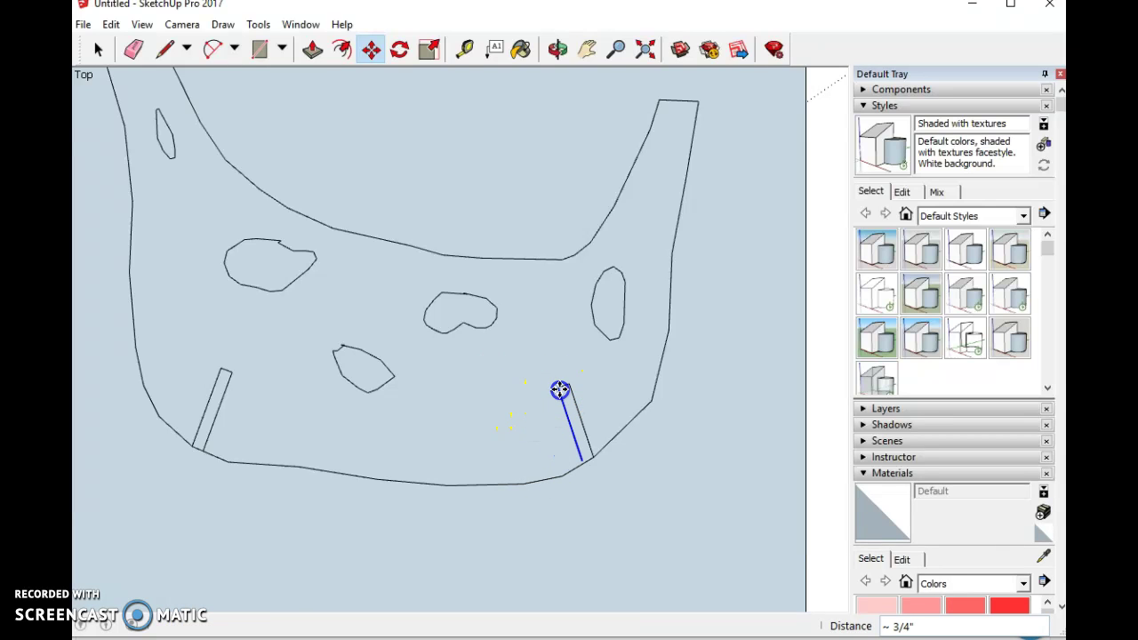
pyautogui.scroll(6, 203, 456)
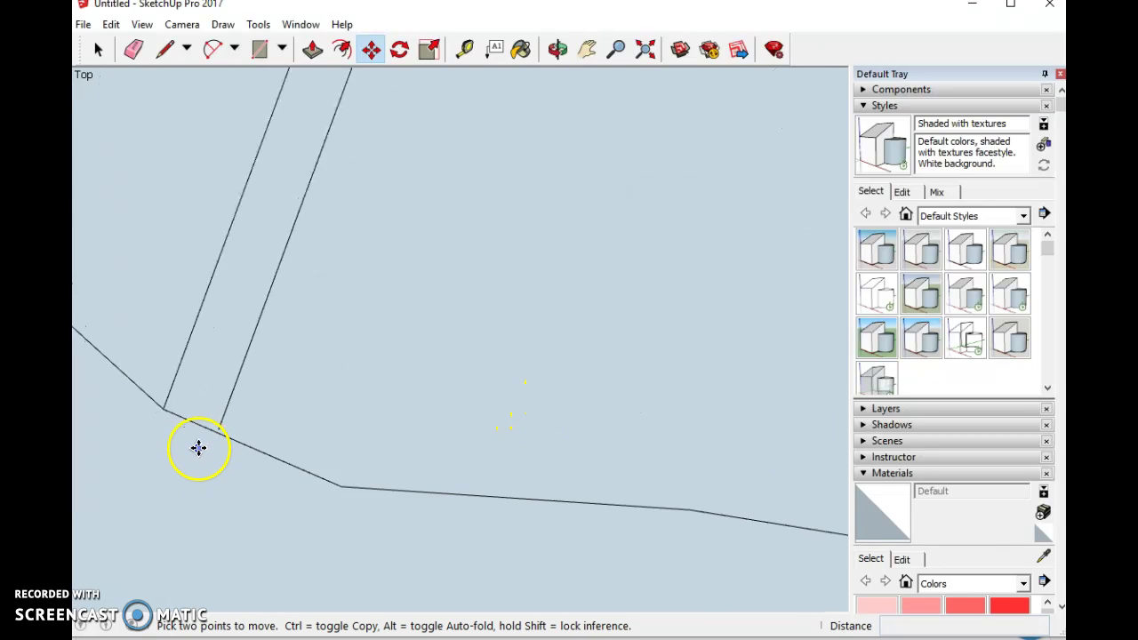
pyautogui.scroll(3, 224, 448)
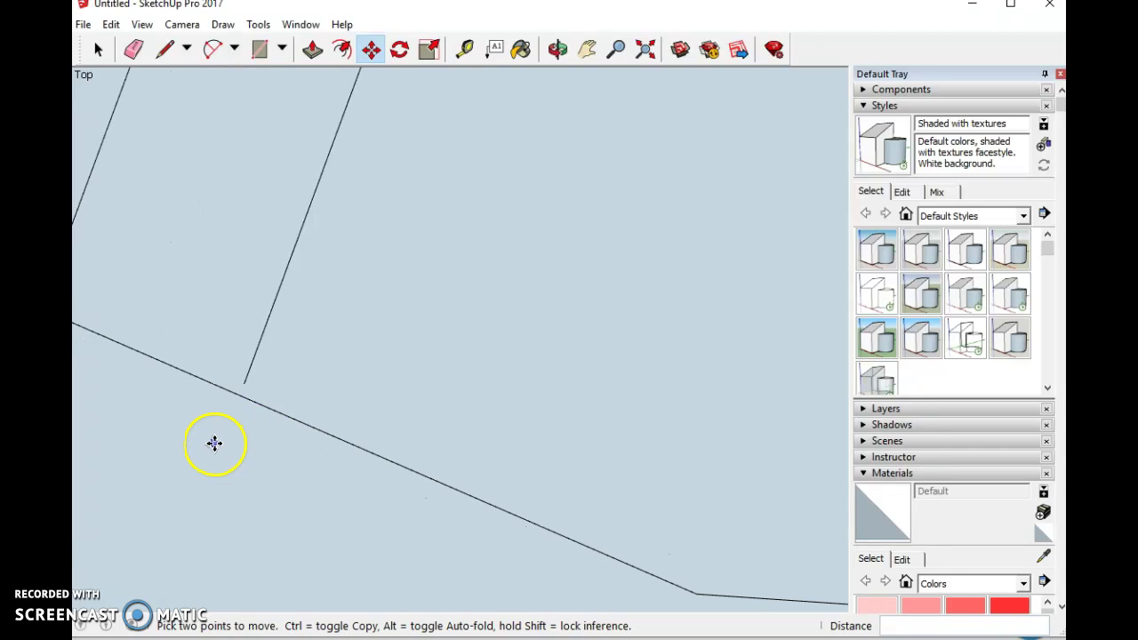
# - Extend the left slot's new side to the outline and erase the overshooting segment
pyautogui.press('l')
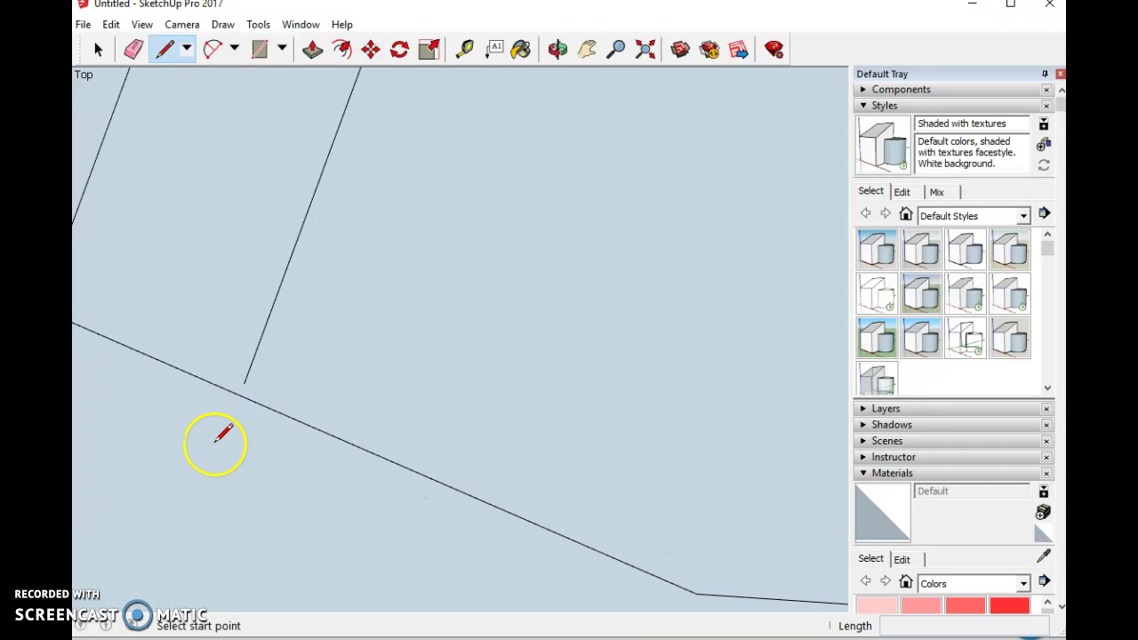
pyautogui.click(244, 382)
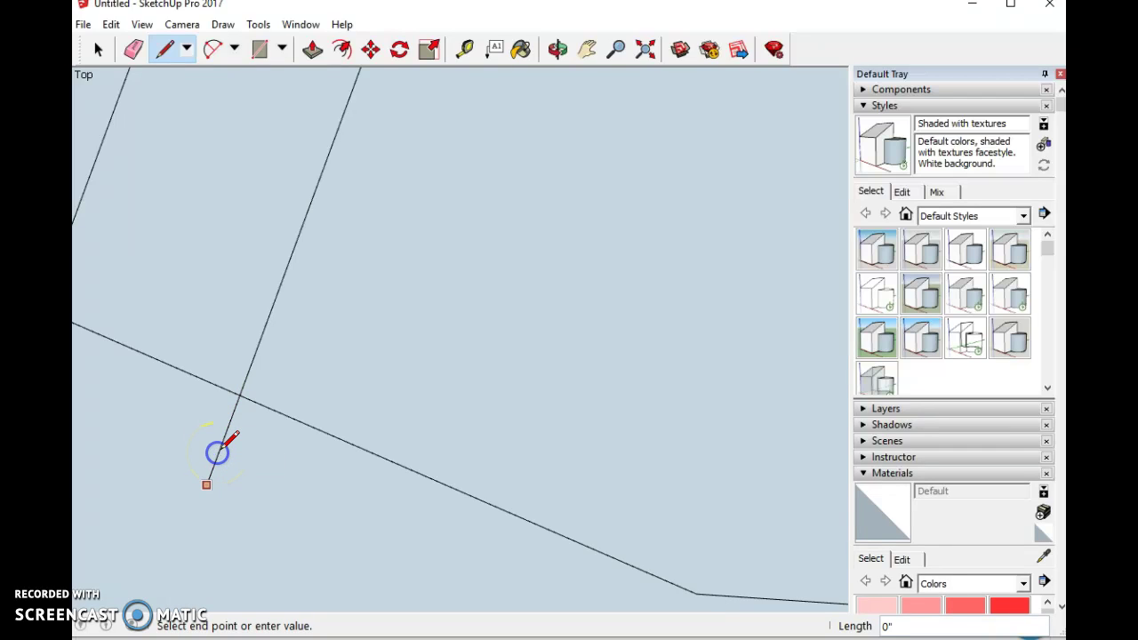
pyautogui.click(206, 484)
pyautogui.press('Escape')
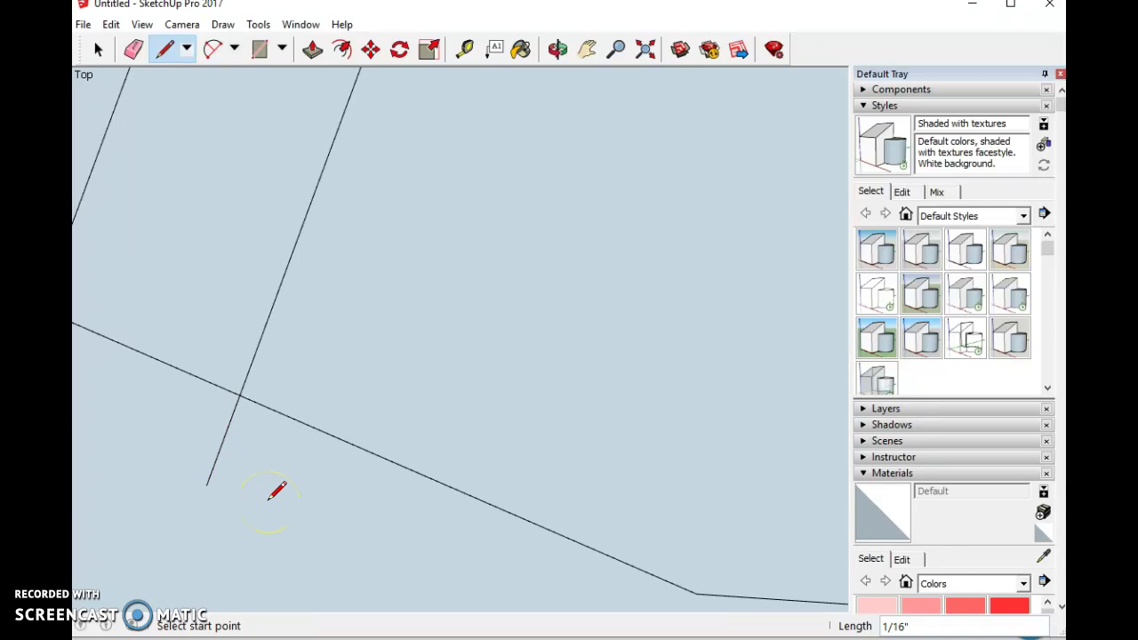
pyautogui.press('e')
pyautogui.moveTo(241, 462)
pyautogui.mouseDown()
pyautogui.moveTo(203, 457)
pyautogui.moveTo(174, 417)
pyautogui.moveTo(184, 359)
pyautogui.mouseUp()
pyautogui.scroll(-5, 183, 365)
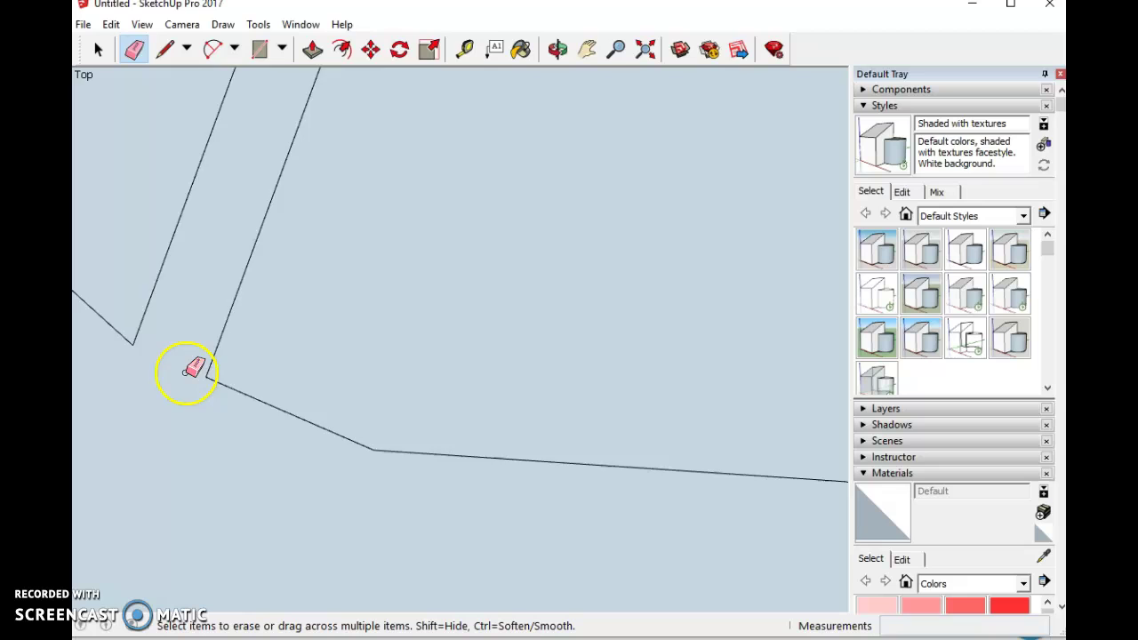
pyautogui.scroll(-5, 182, 365)
pyautogui.scroll(6, 625, 394)
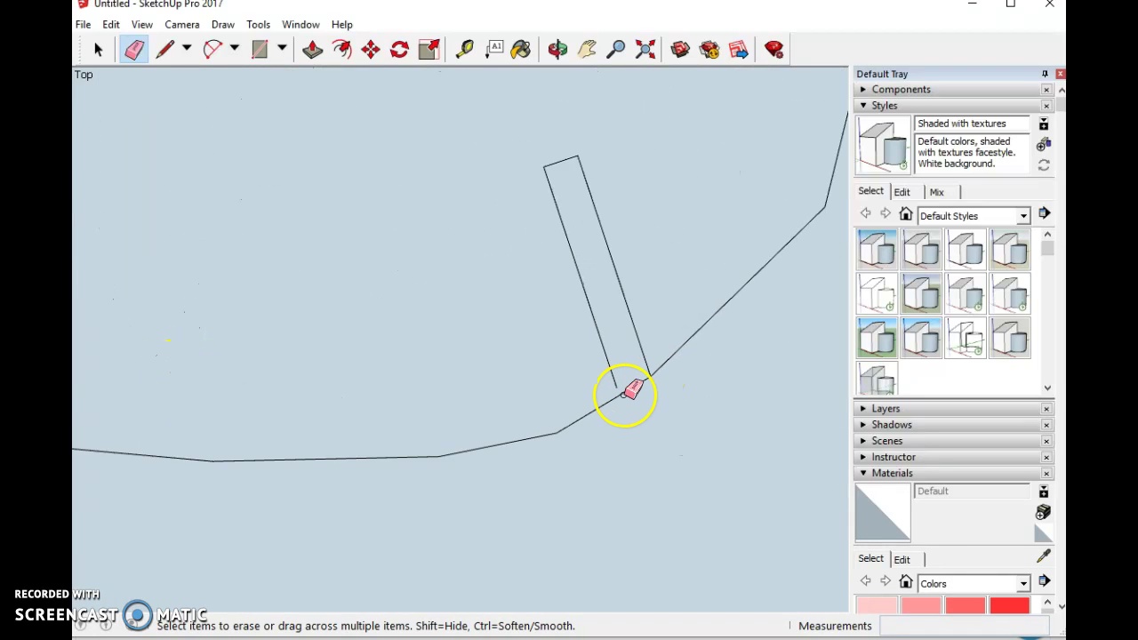
# - Extend the right slot's side to the outline and erase its bottom edge to open it
pyautogui.press('l')
pyautogui.scroll(3, 620, 397)
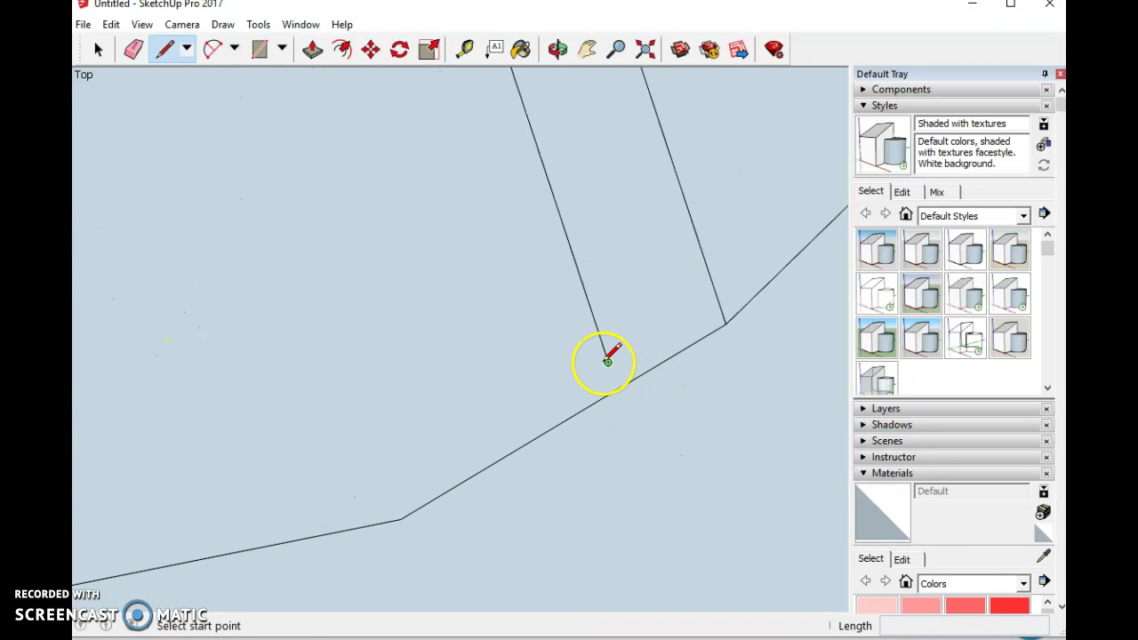
pyautogui.click(602, 361)
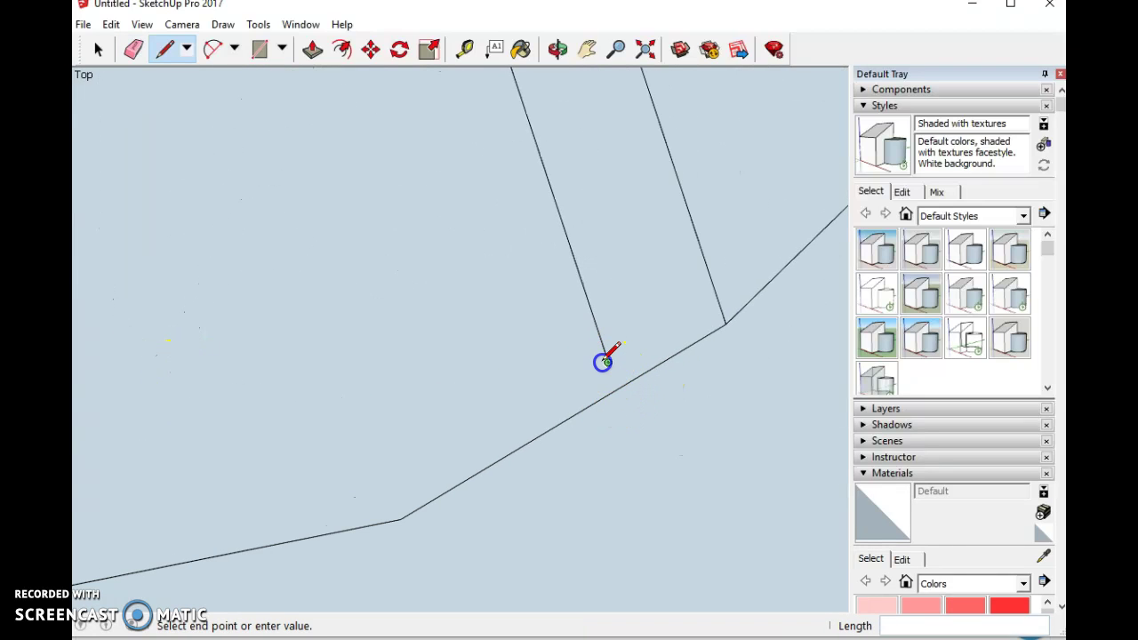
pyautogui.click(638, 436)
pyautogui.press('space')
pyautogui.press('e')
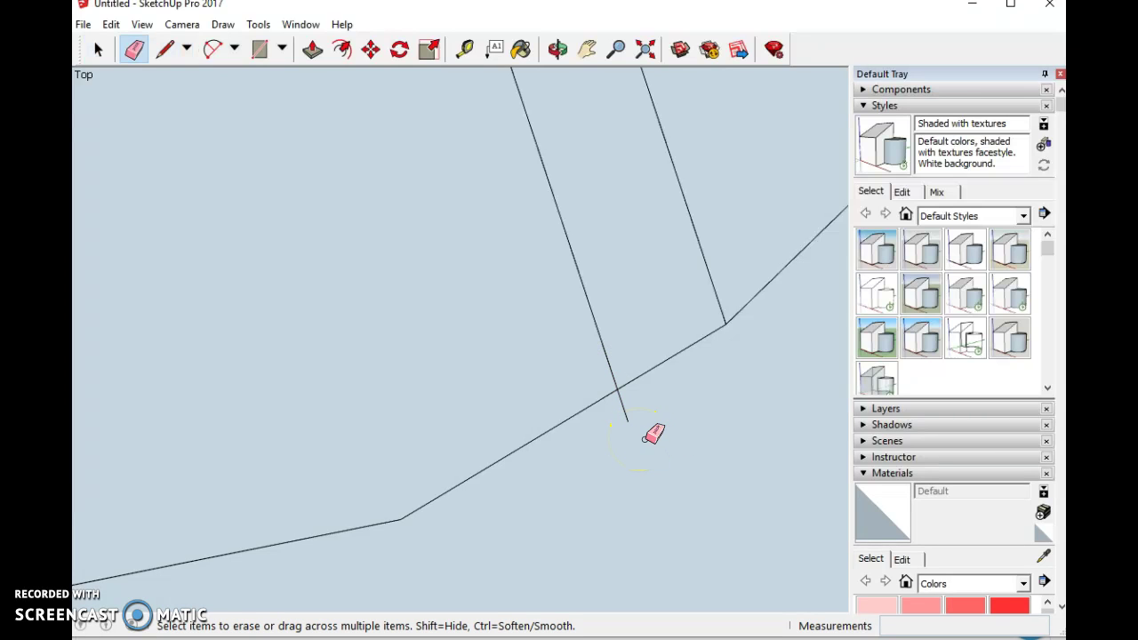
pyautogui.moveTo(622, 419)
pyautogui.mouseDown()
pyautogui.moveTo(628, 390)
pyautogui.moveTo(661, 399)
pyautogui.mouseUp()
pyautogui.scroll(-5, 661, 399)
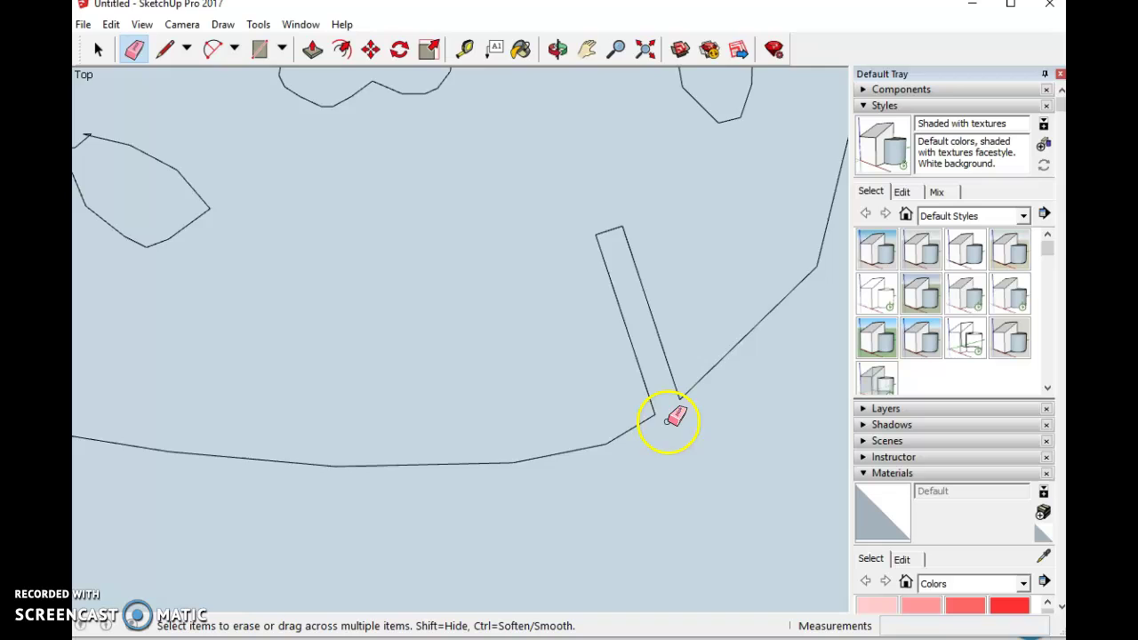
pyautogui.scroll(-10, 667, 421)
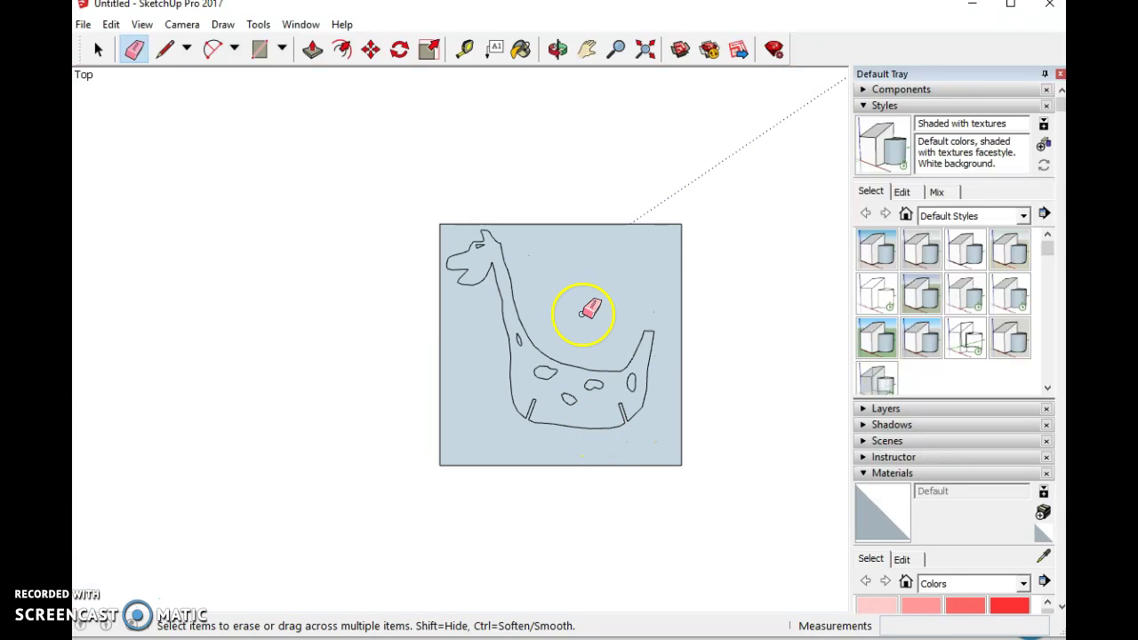
pyautogui.scroll(2, 582, 312)
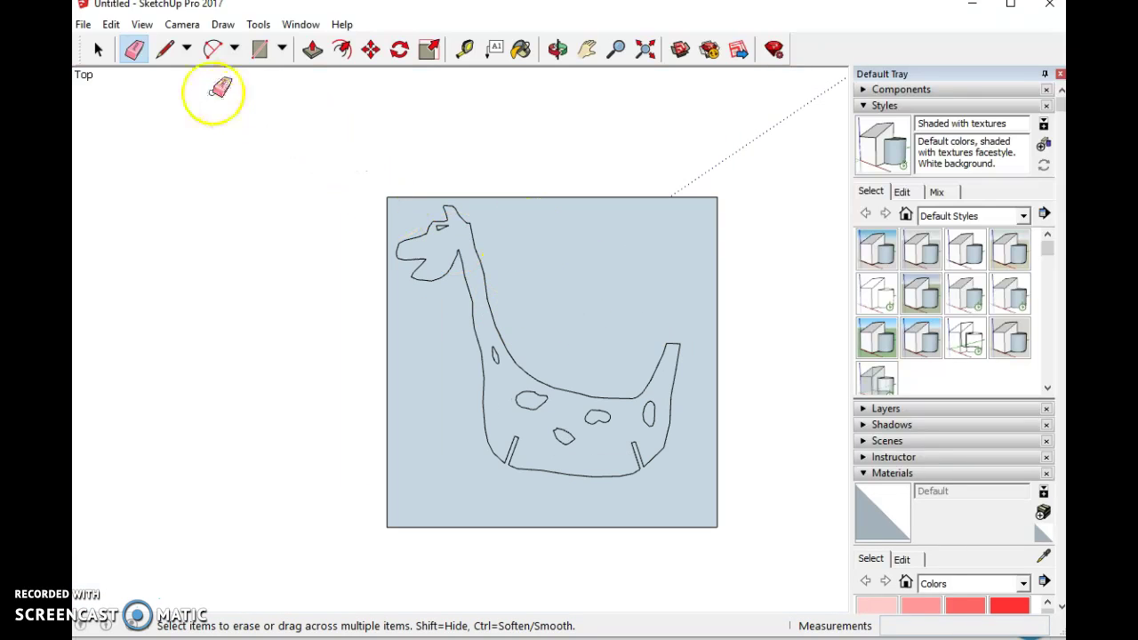
# - Draw a closed V-shaped leg outline of straight edges to the right of the giraffe's neck
pyautogui.click(167, 51)
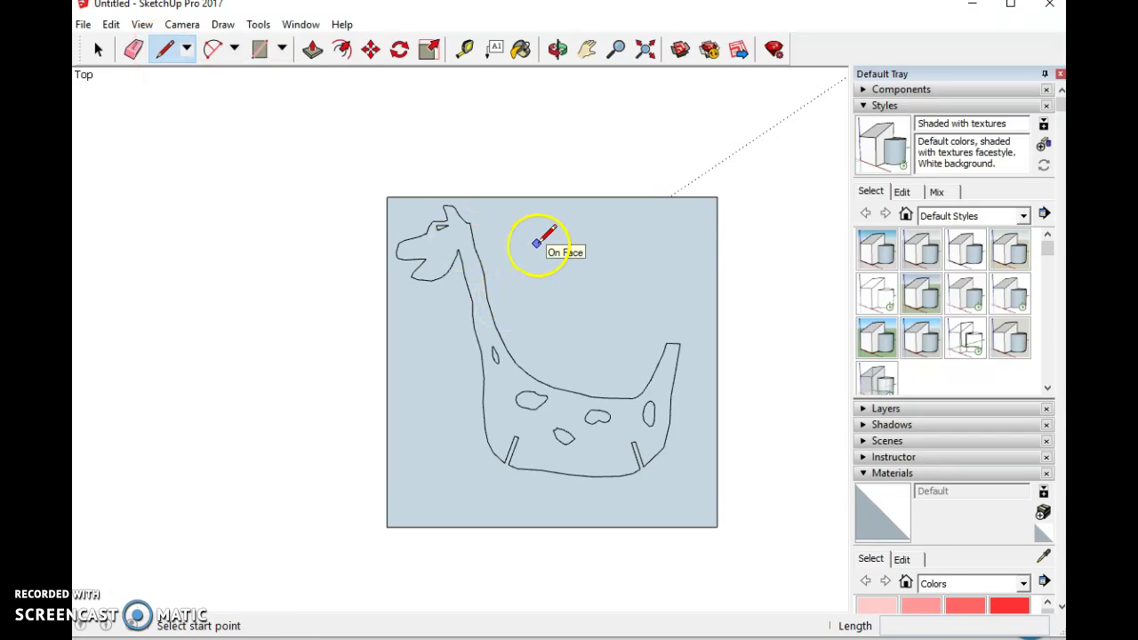
pyautogui.scroll(2, 531, 229)
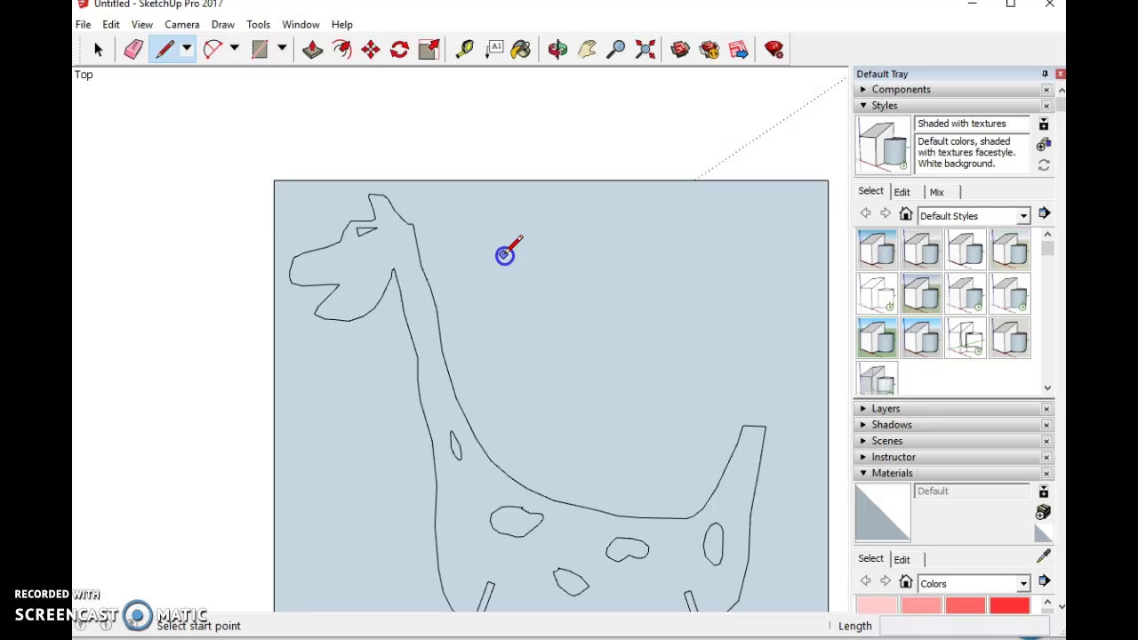
pyautogui.click(503, 254)
pyautogui.click(503, 228)
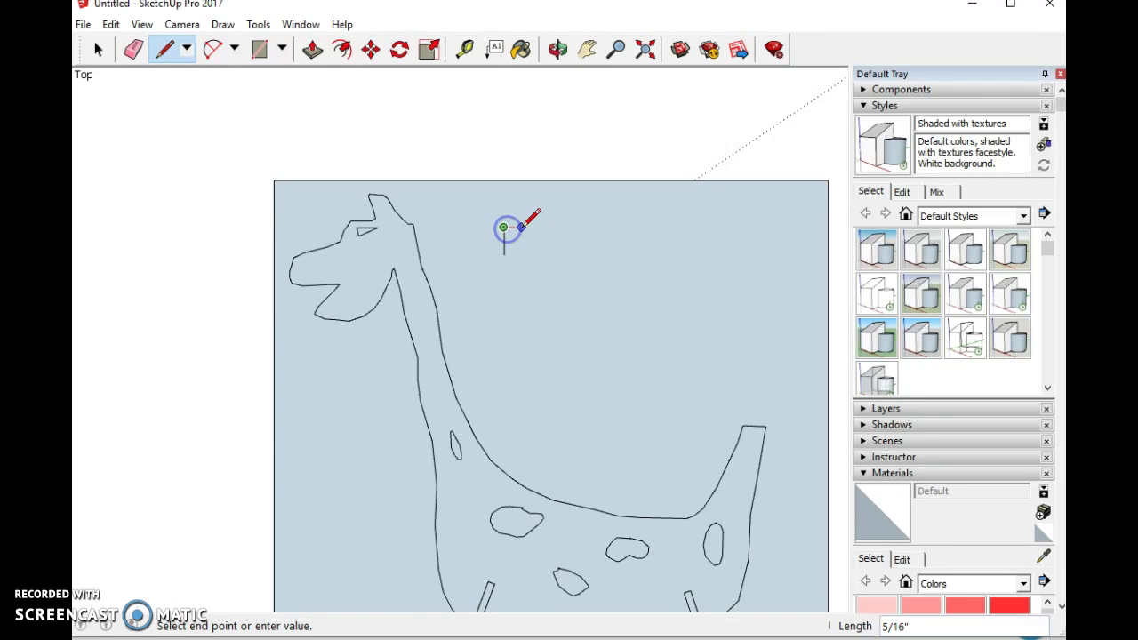
pyautogui.click(524, 228)
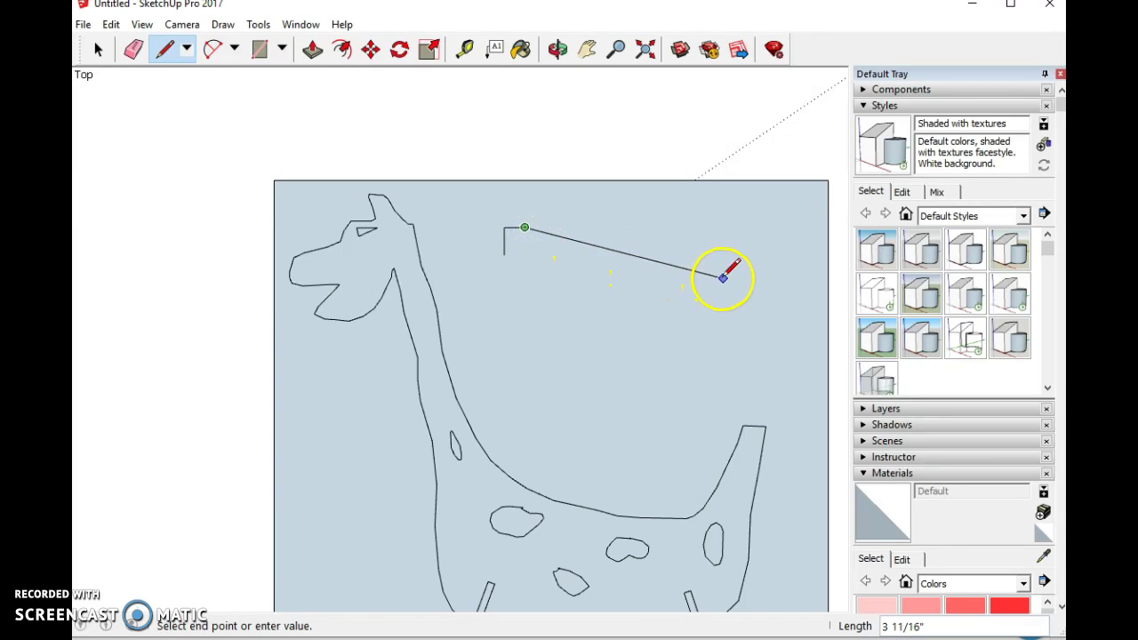
pyautogui.click(760, 278)
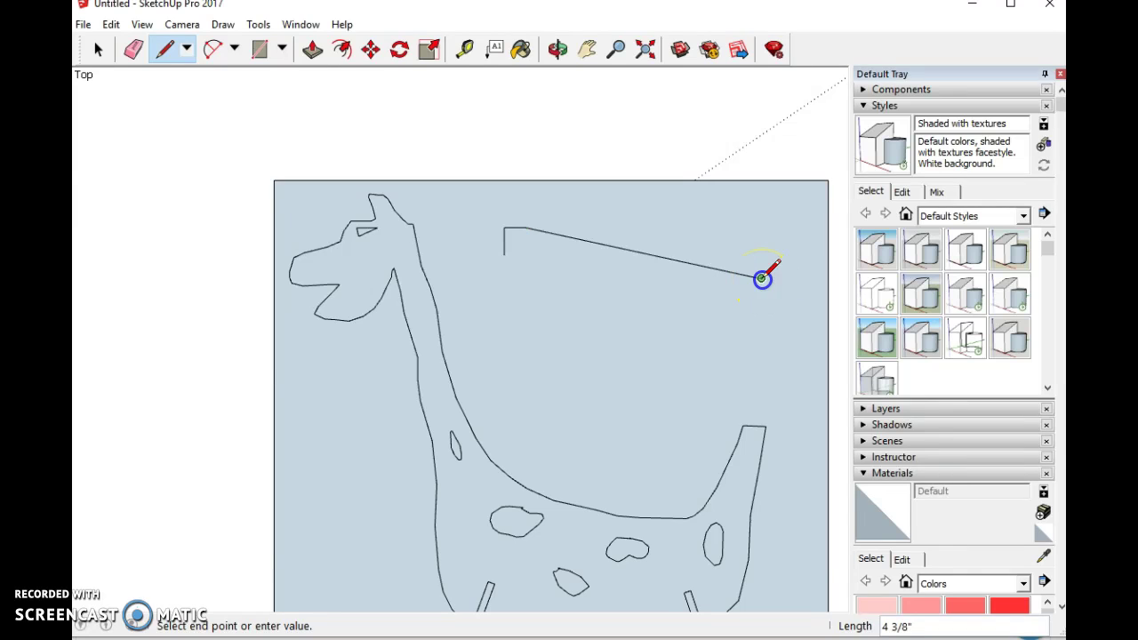
pyautogui.click(760, 345)
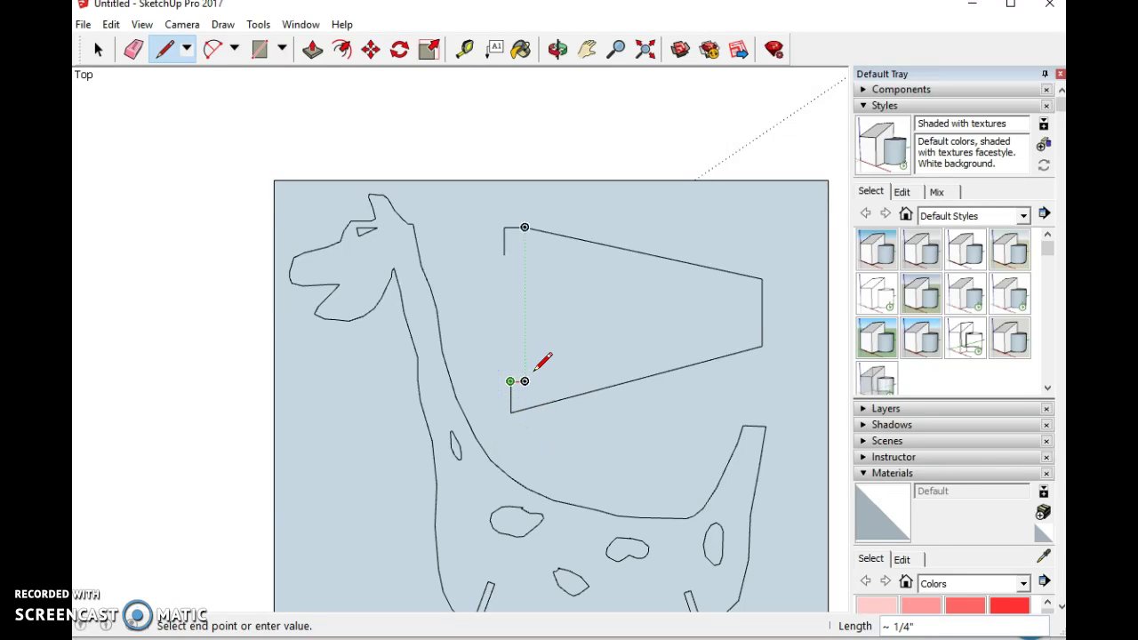
pyautogui.click(524, 381)
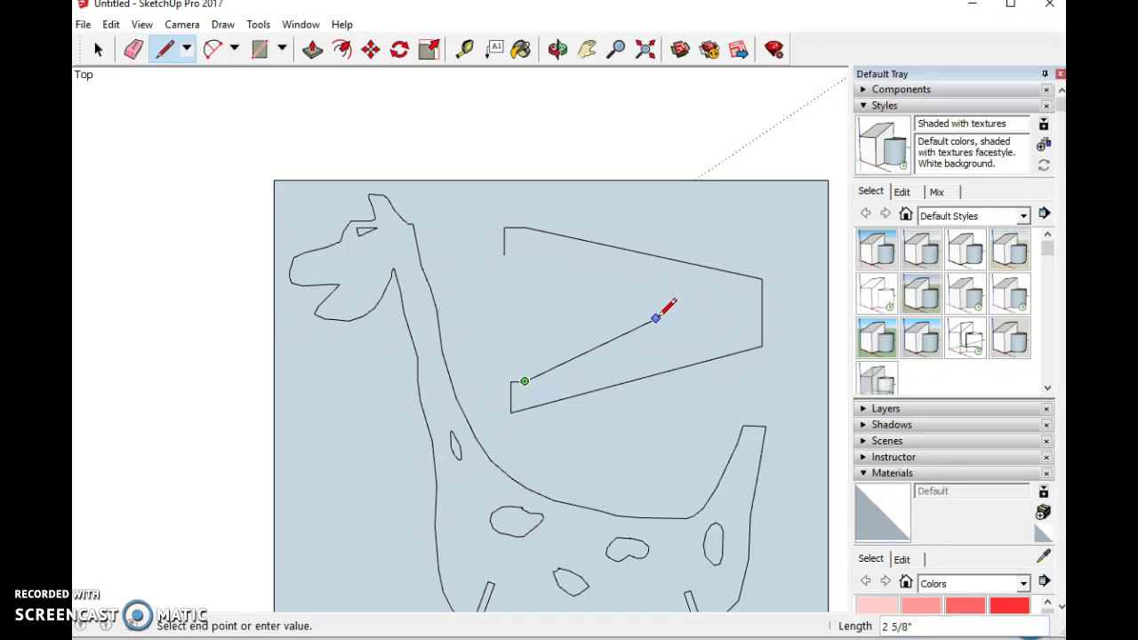
pyautogui.click(658, 315)
pyautogui.click(506, 253)
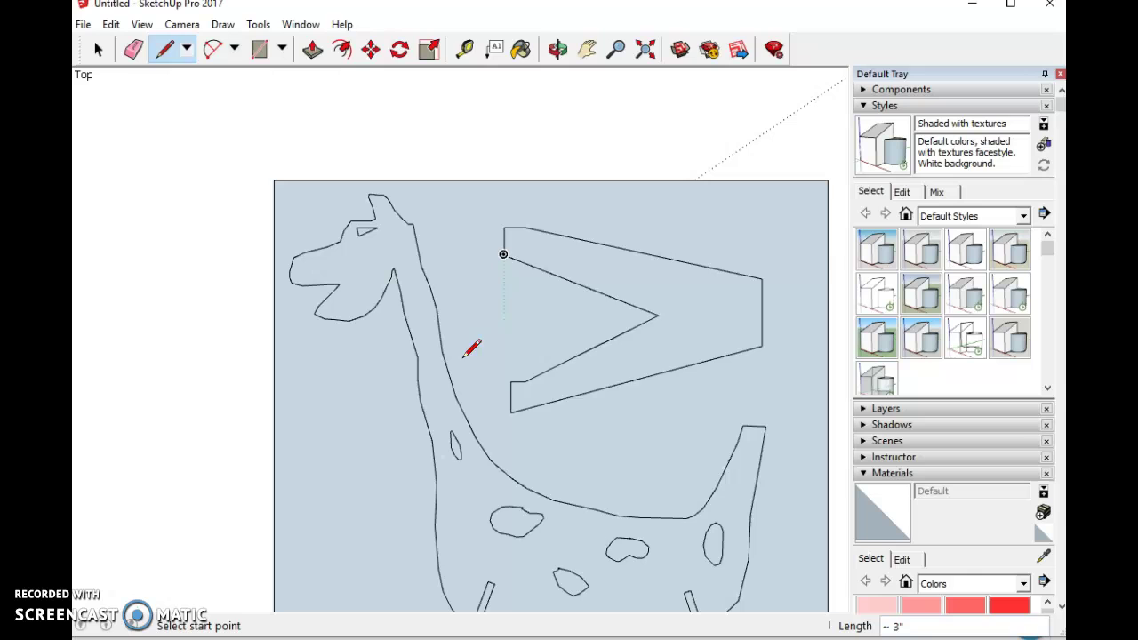
pyautogui.click(611, 368)
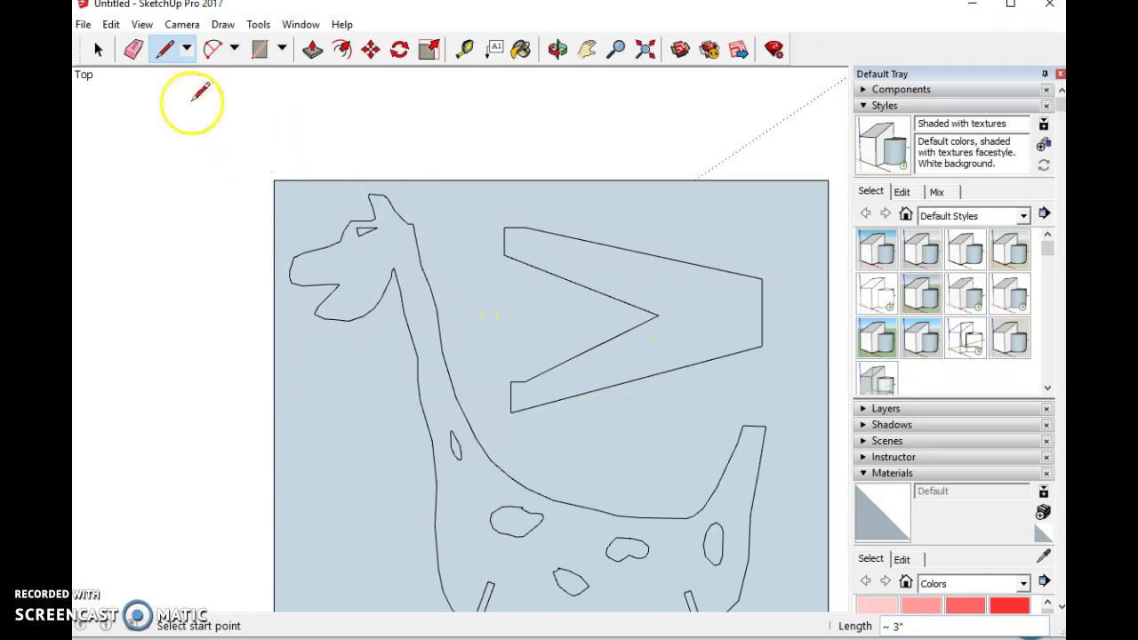
pyautogui.click(164, 49)
# - Draw a thin slot rectangle in from the V leg's right-edge midpoint and erase its end edge
pyautogui.click(785, 324)
pyautogui.scroll(4, 786, 324)
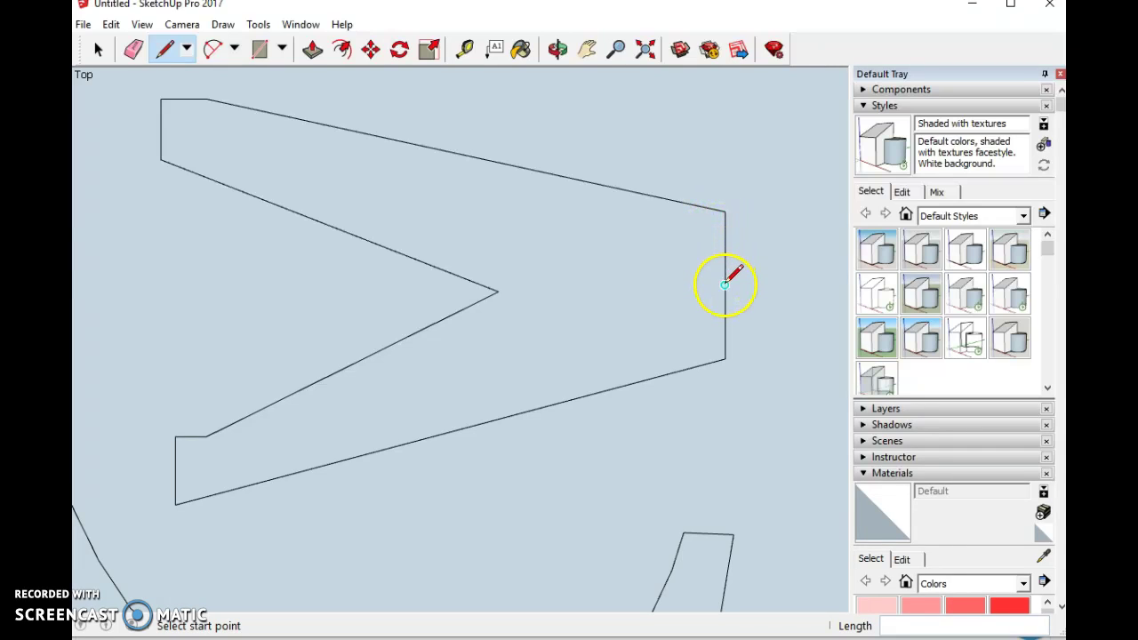
pyautogui.click(724, 284)
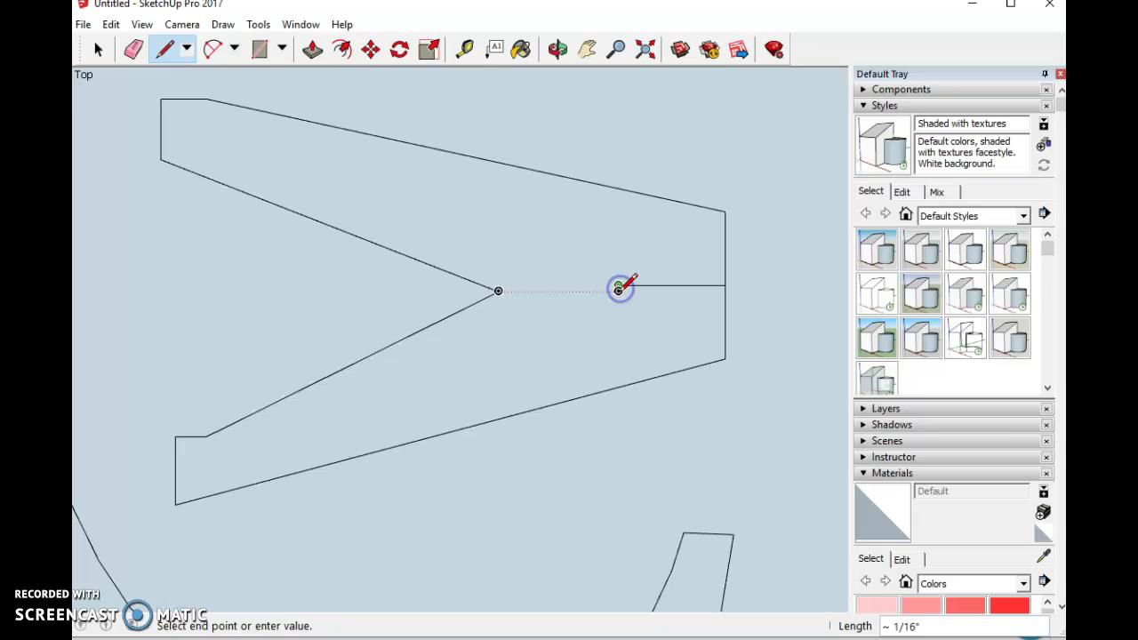
pyautogui.click(619, 287)
pyautogui.click(622, 288)
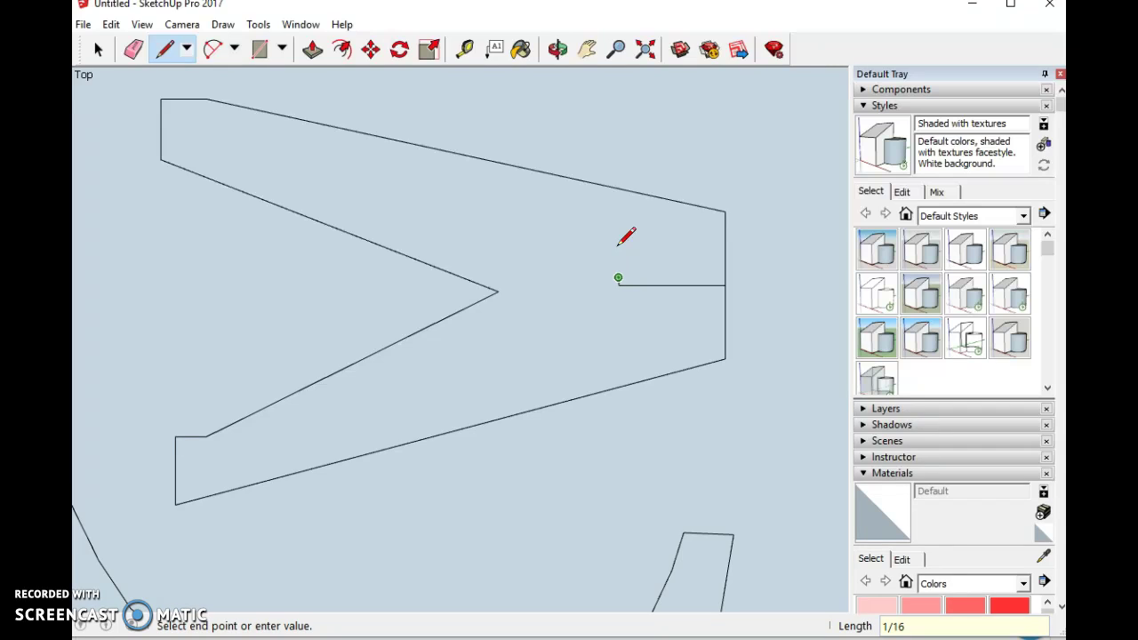
pyautogui.click(722, 276)
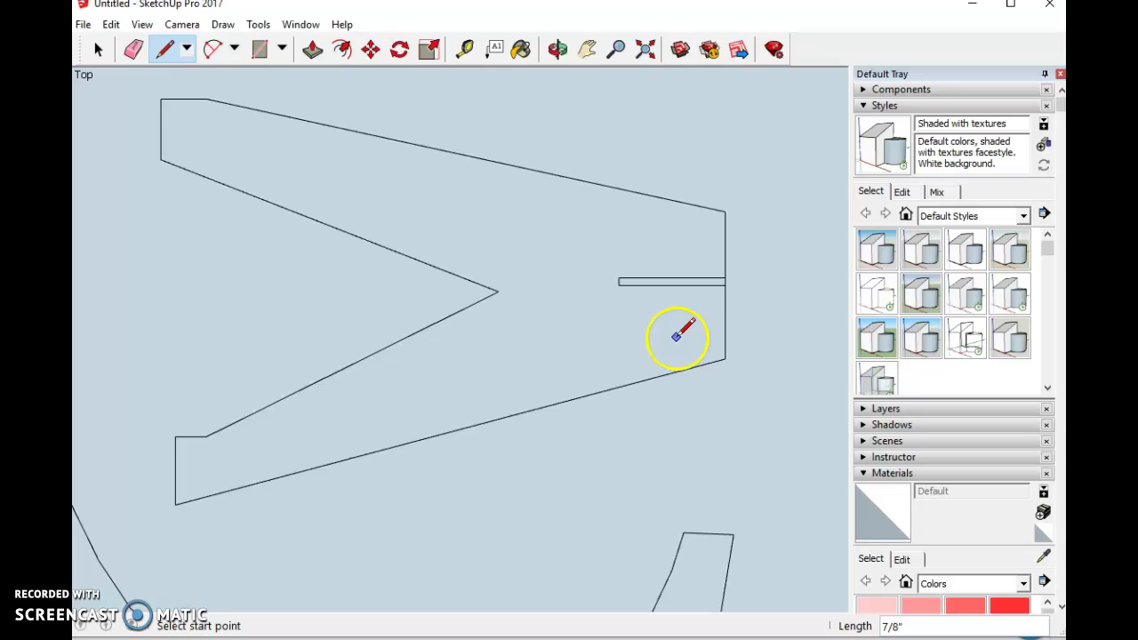
pyautogui.click(619, 284)
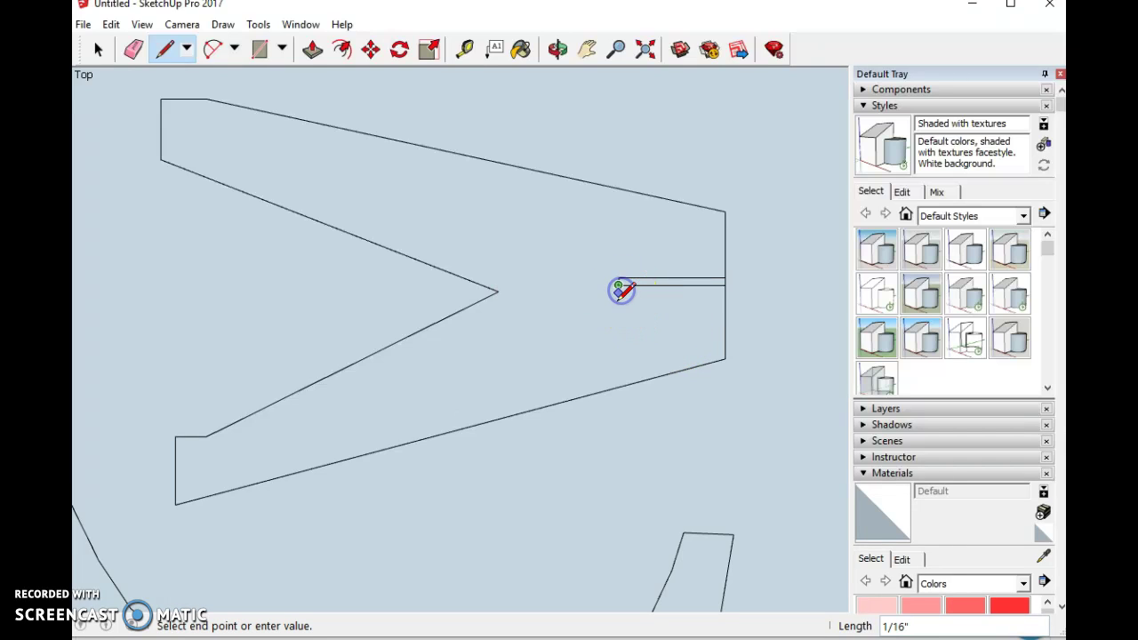
pyautogui.click(724, 293)
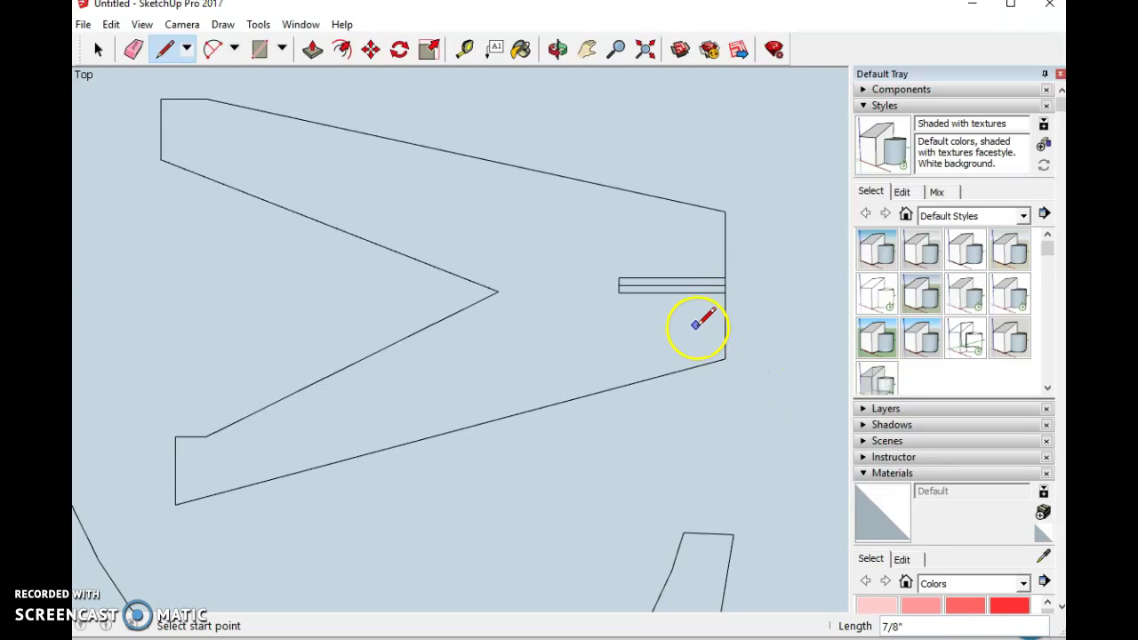
pyautogui.press('e')
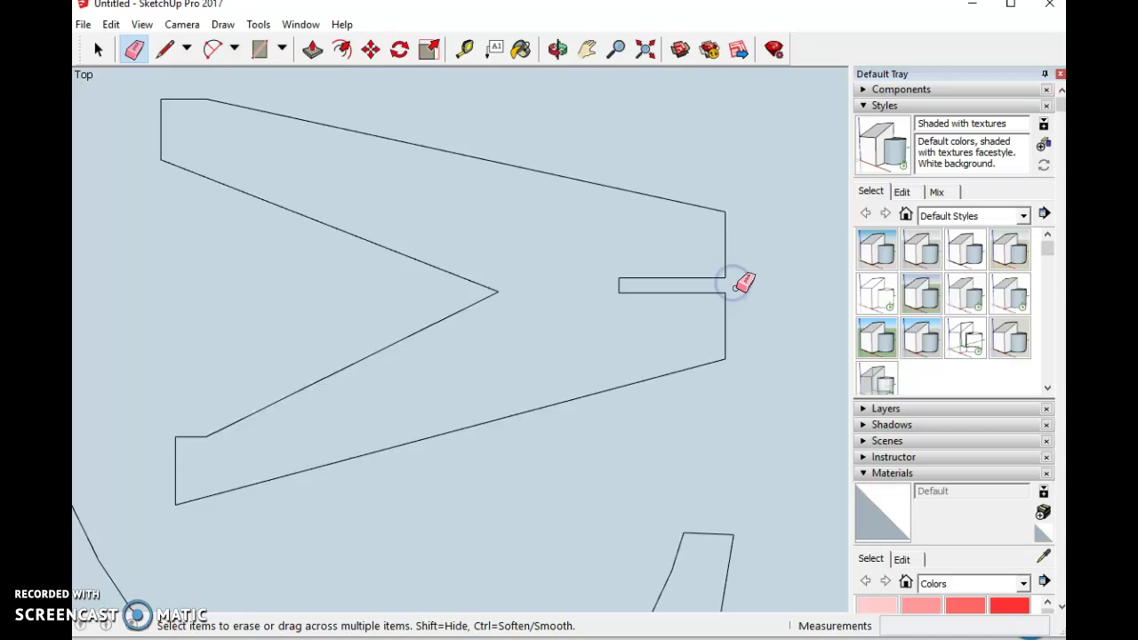
pyautogui.scroll(-6, 743, 282)
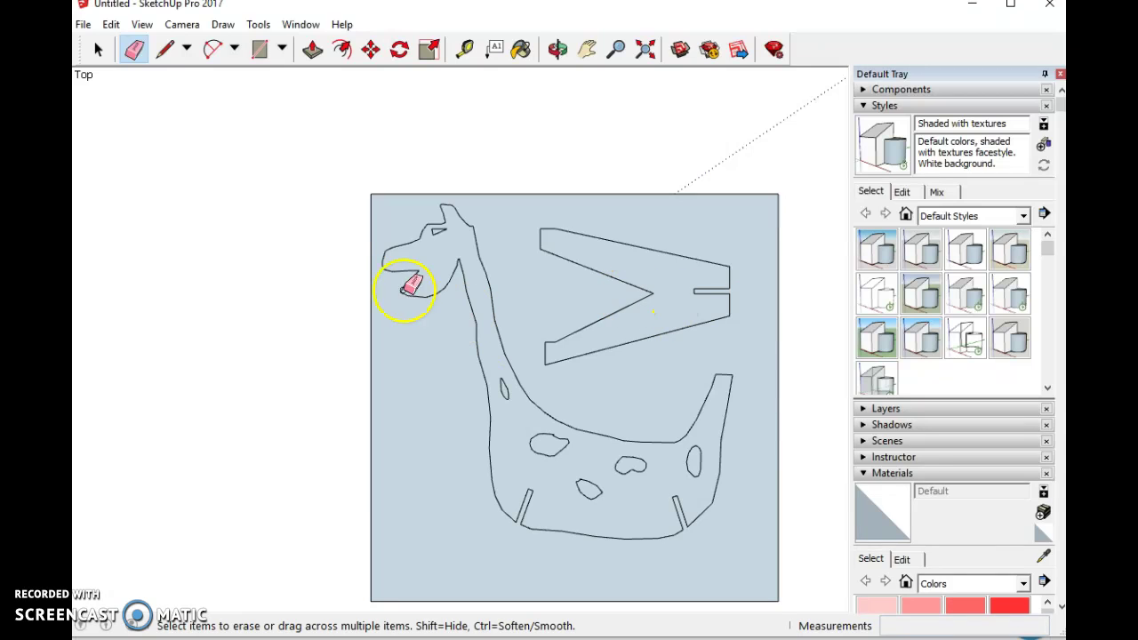
# - Copy the whole slotted V leg piece and paste the duplicate left of the square
pyautogui.click(98, 48)
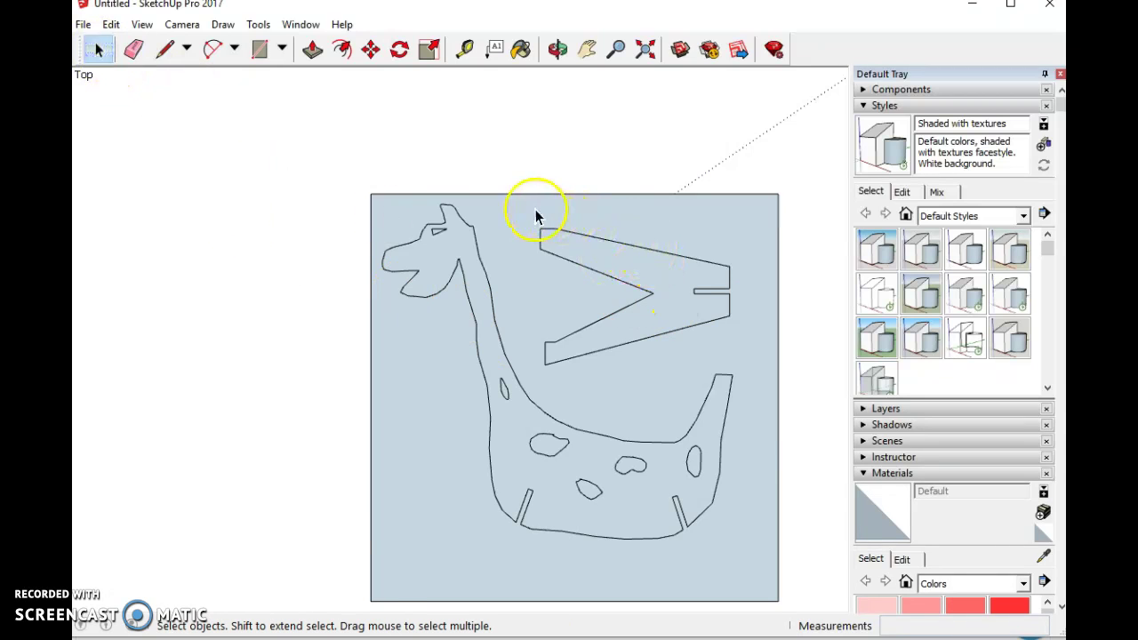
pyautogui.moveTo(580, 247); pyautogui.dragTo(773, 379)
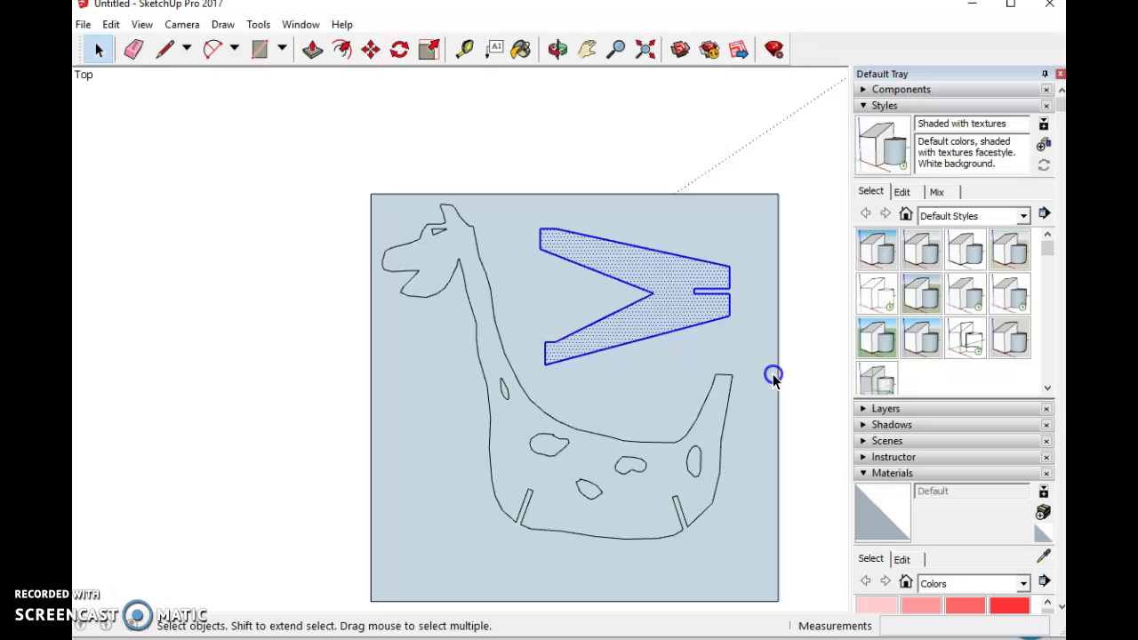
pyautogui.click(110, 24)
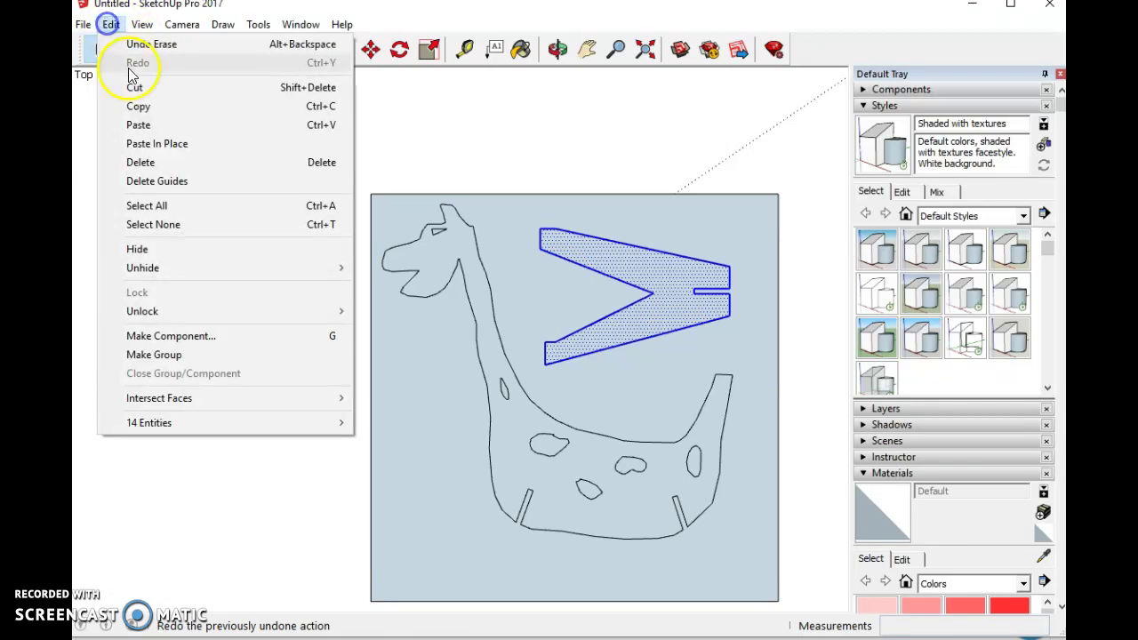
pyautogui.click(136, 108)
pyautogui.click(110, 24)
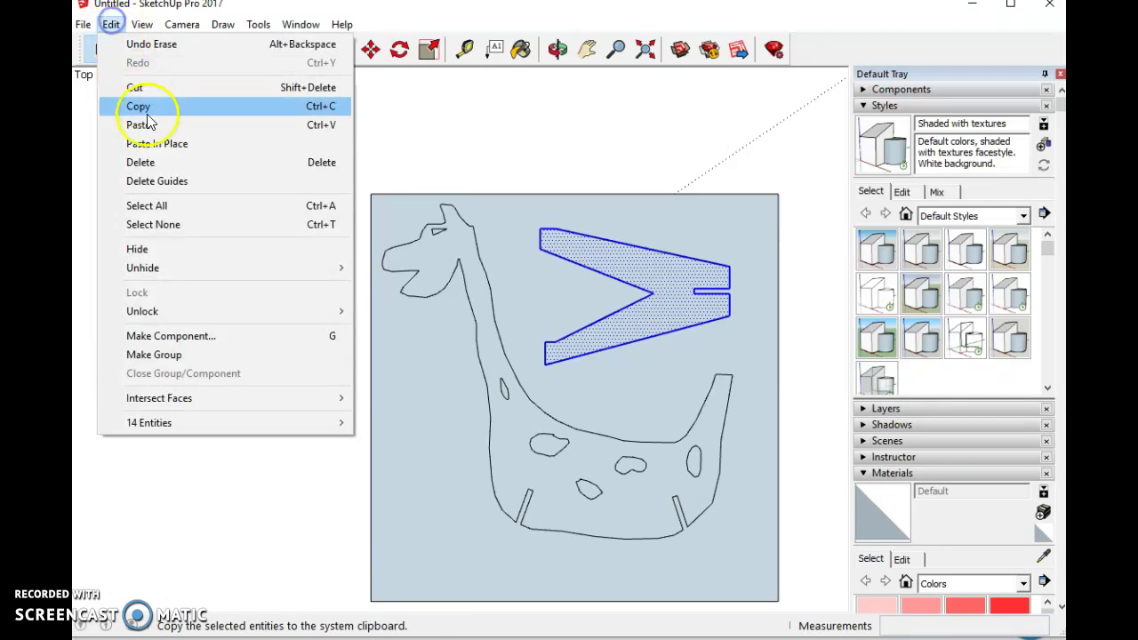
pyautogui.click(154, 126)
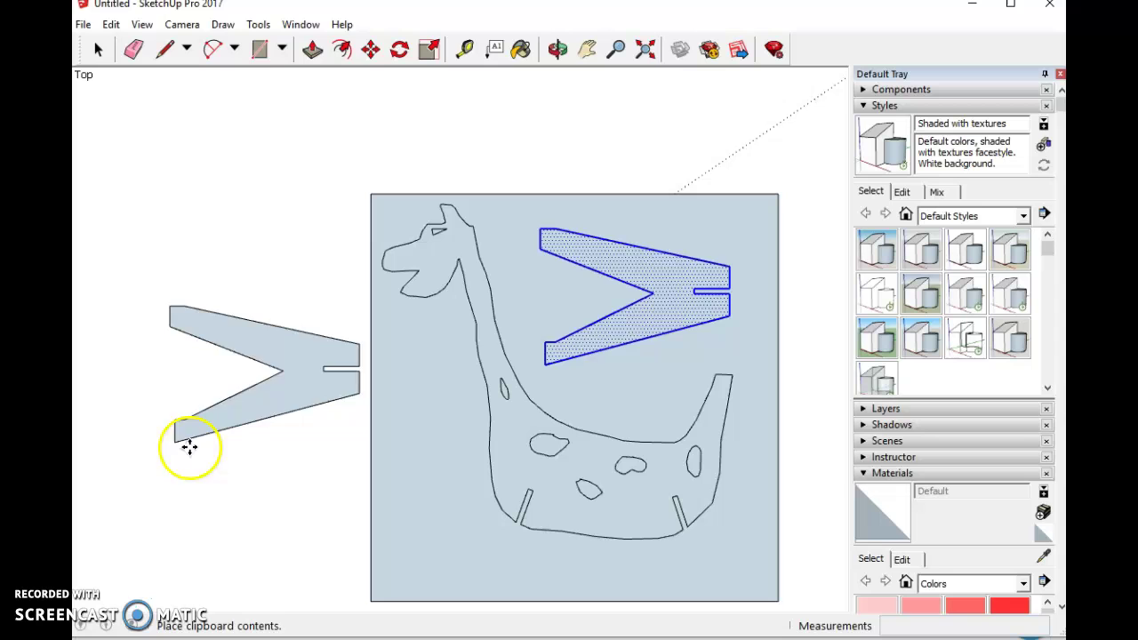
pyautogui.click(112, 417)
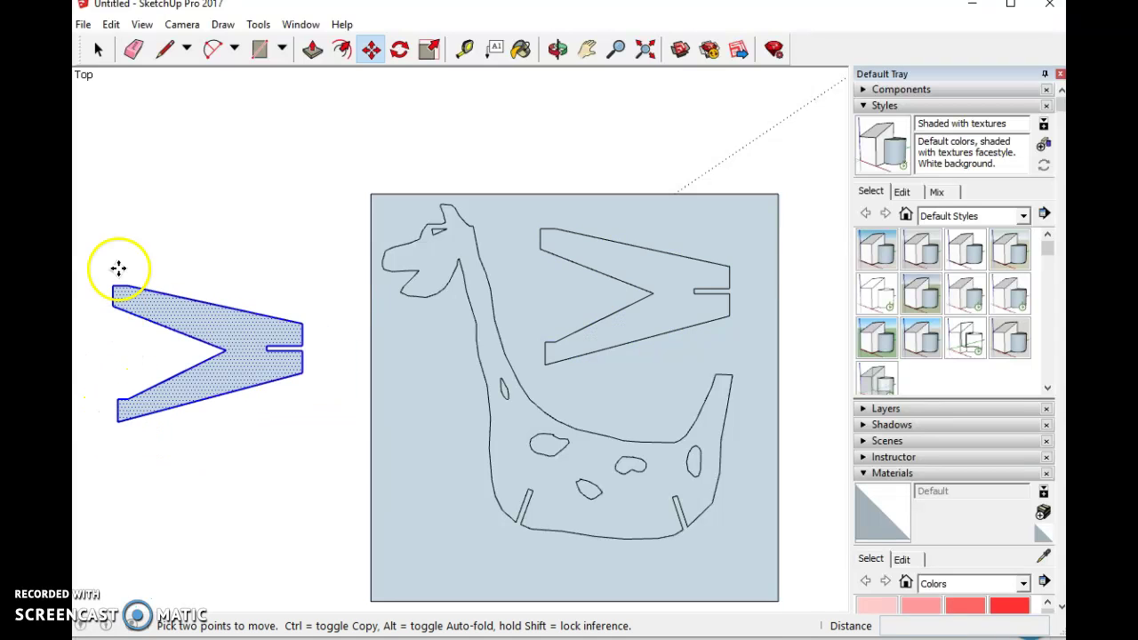
# - Undo a first 180° turn of the copy and place it above-left of the square
pyautogui.click(400, 55)
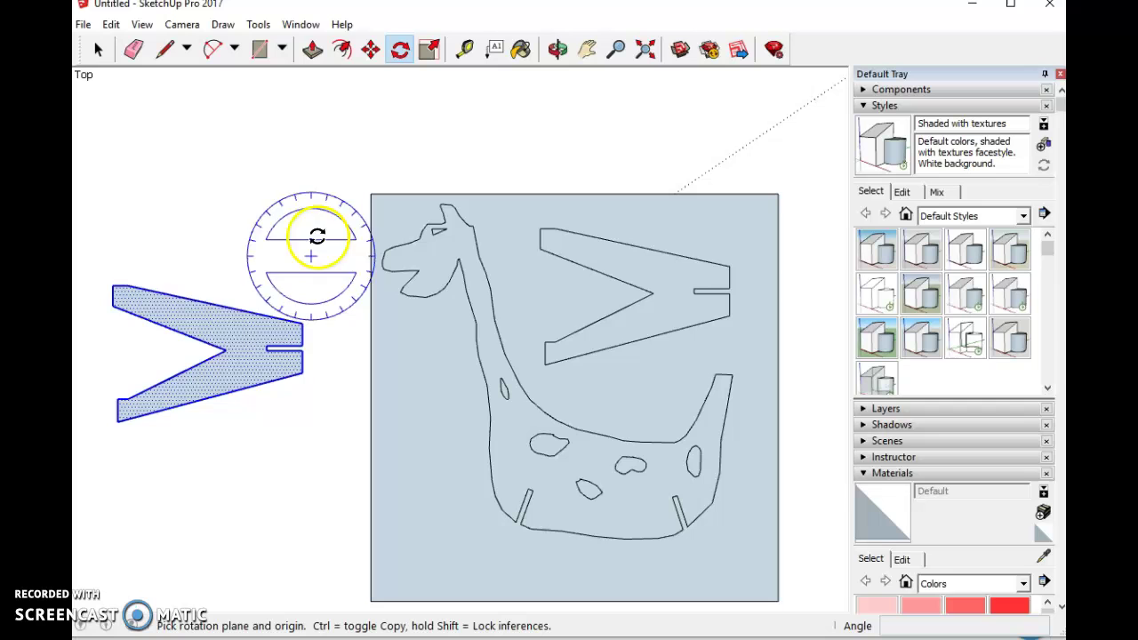
pyautogui.click(266, 351)
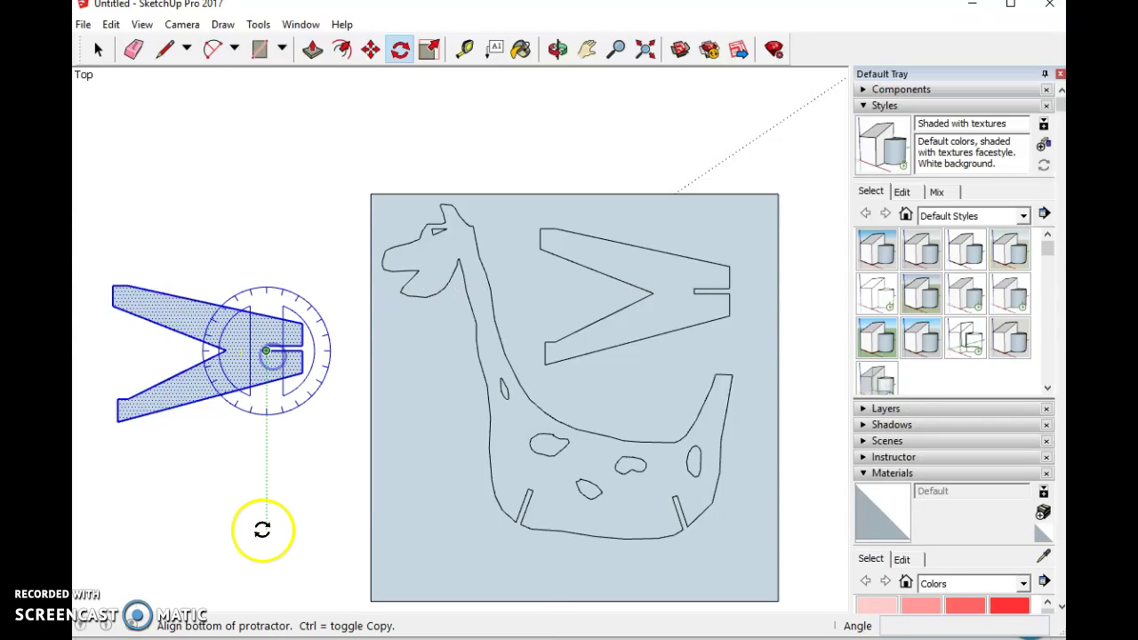
pyautogui.click(127, 357)
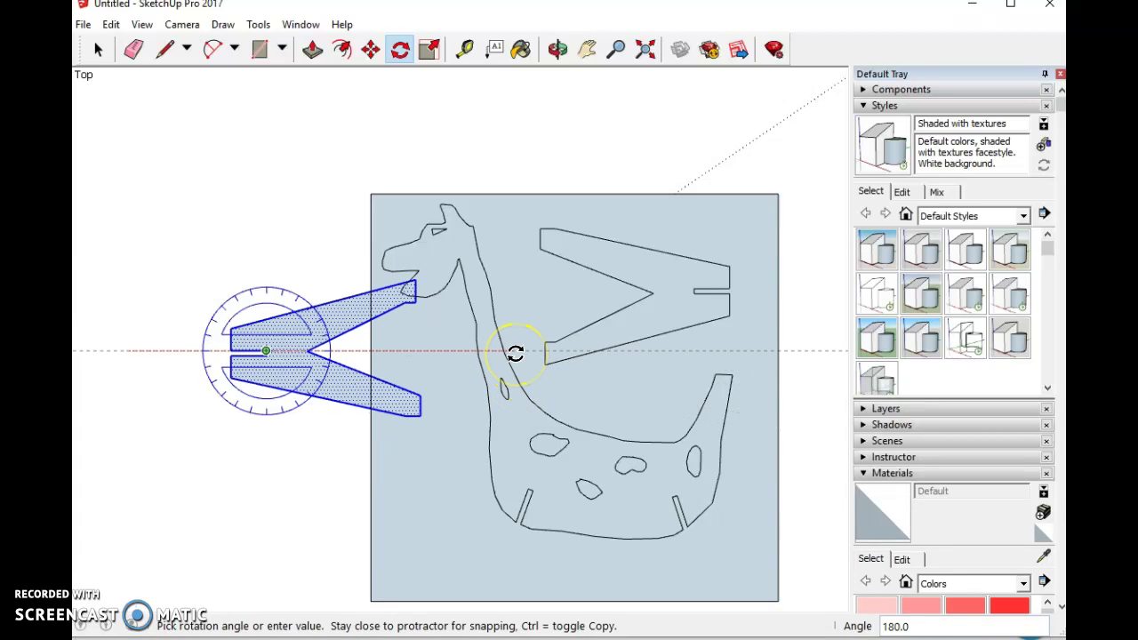
pyautogui.click(516, 353)
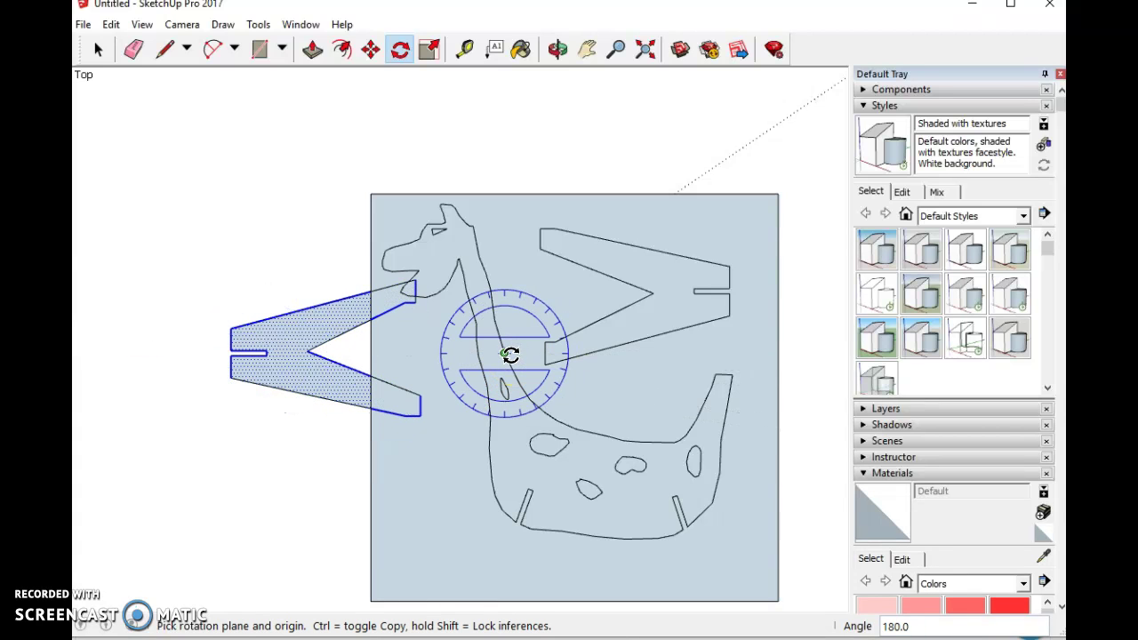
pyautogui.moveTo(414, 290); pyautogui.dragTo(389, 289)
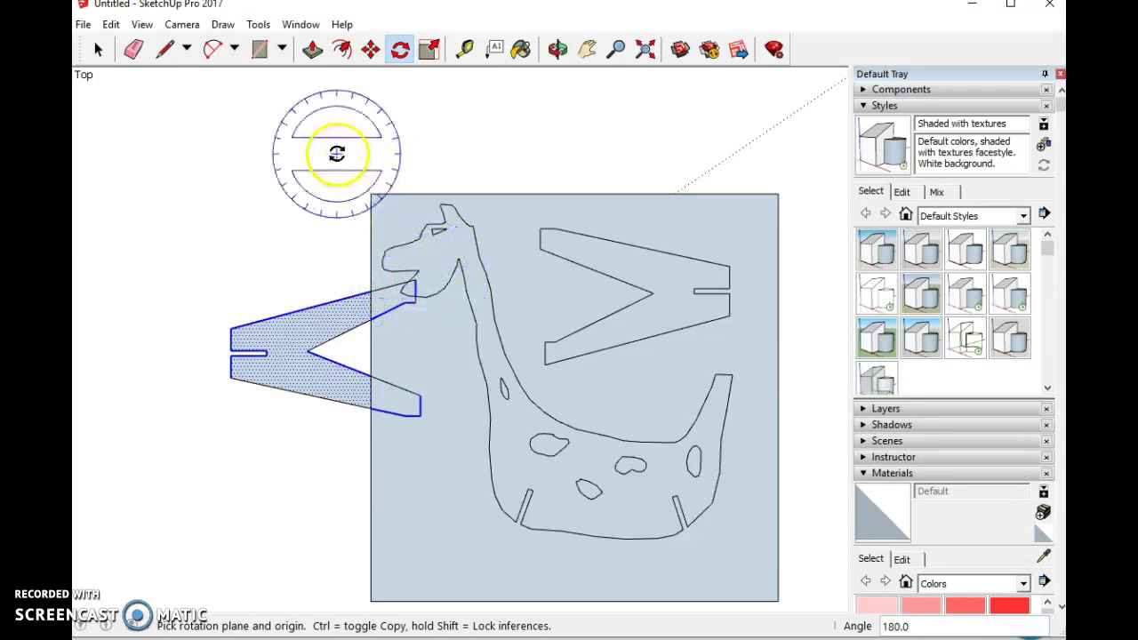
pyautogui.click(371, 54)
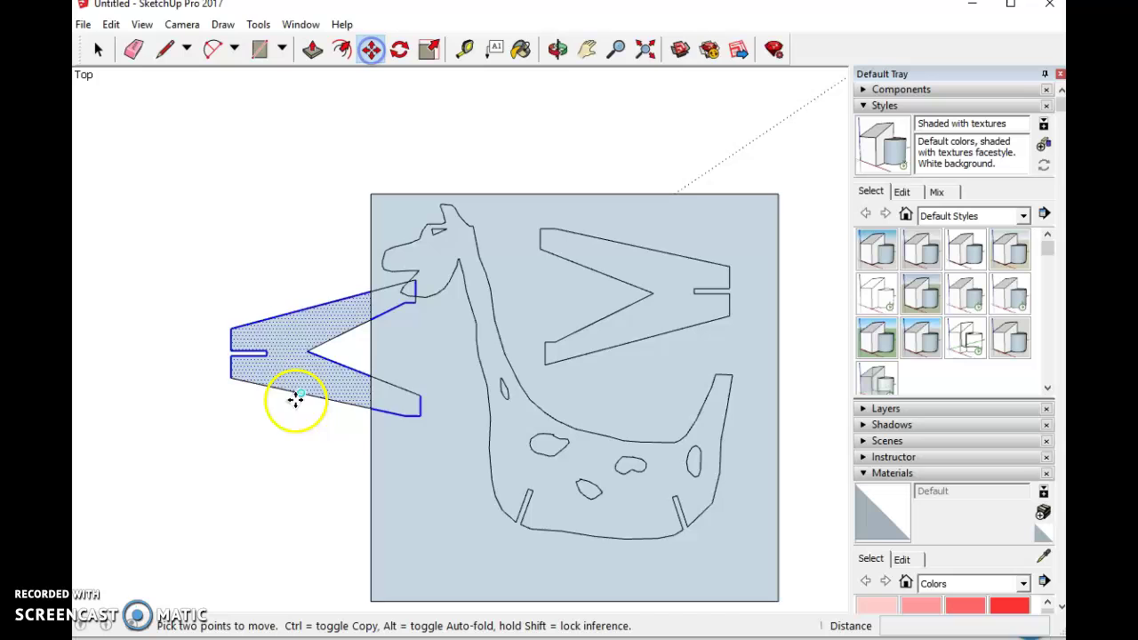
pyautogui.click(301, 356)
pyautogui.press('Escape')
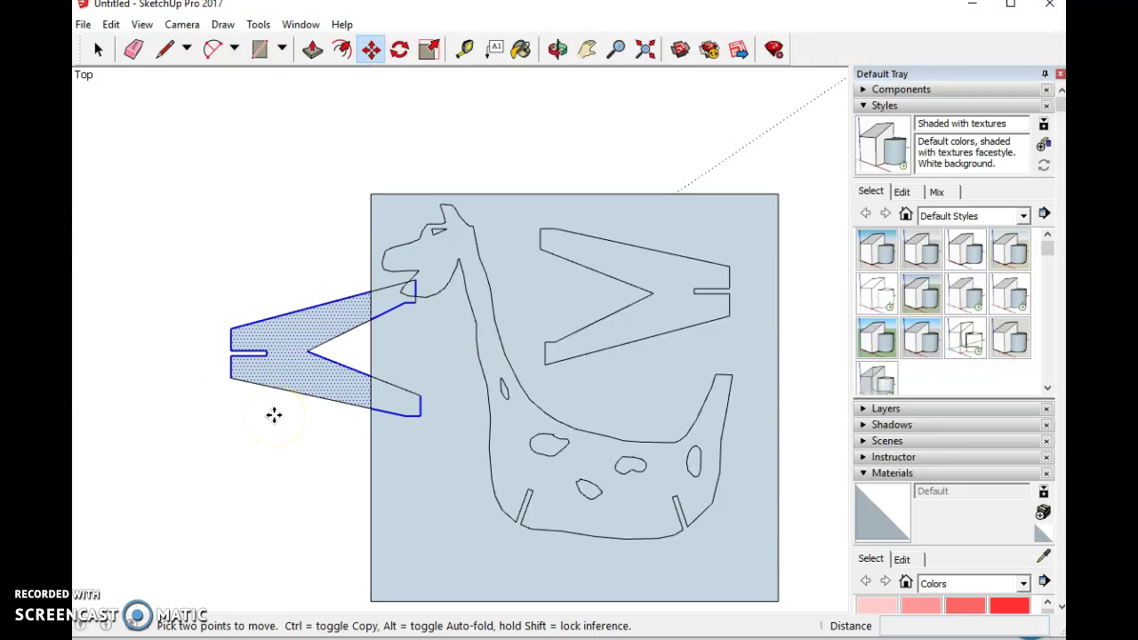
pyautogui.hotkey('ctrl', 'z')
pyautogui.scroll(-5, 274, 415)
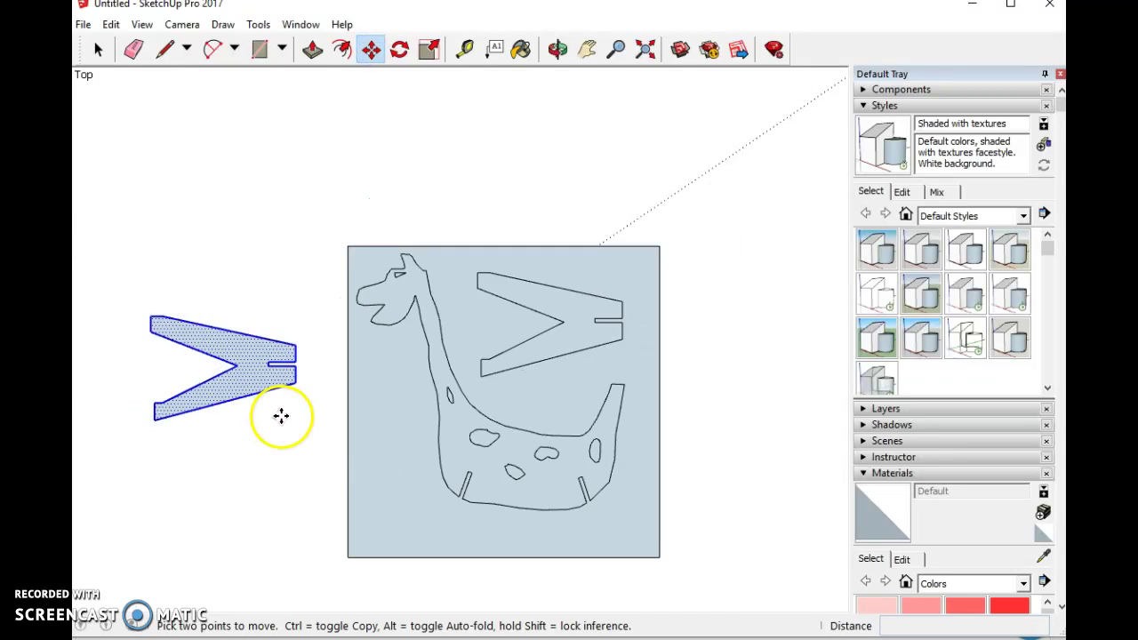
pyautogui.click(264, 241)
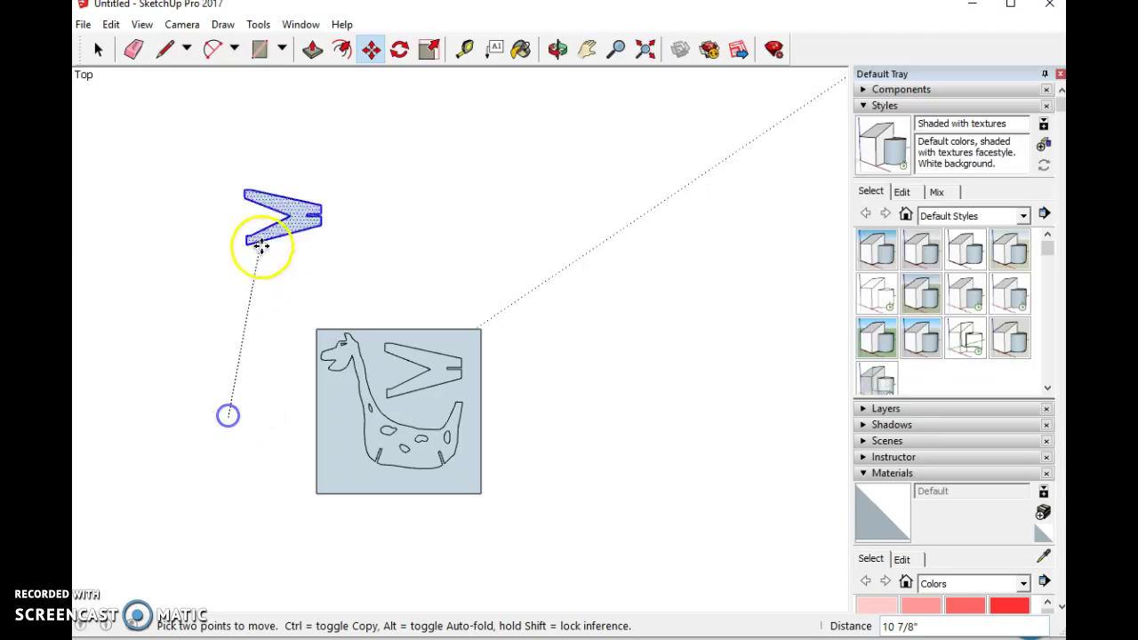
# - Rotate the copied leg piece exactly 180° and move it closer to the square
pyautogui.click(400, 50)
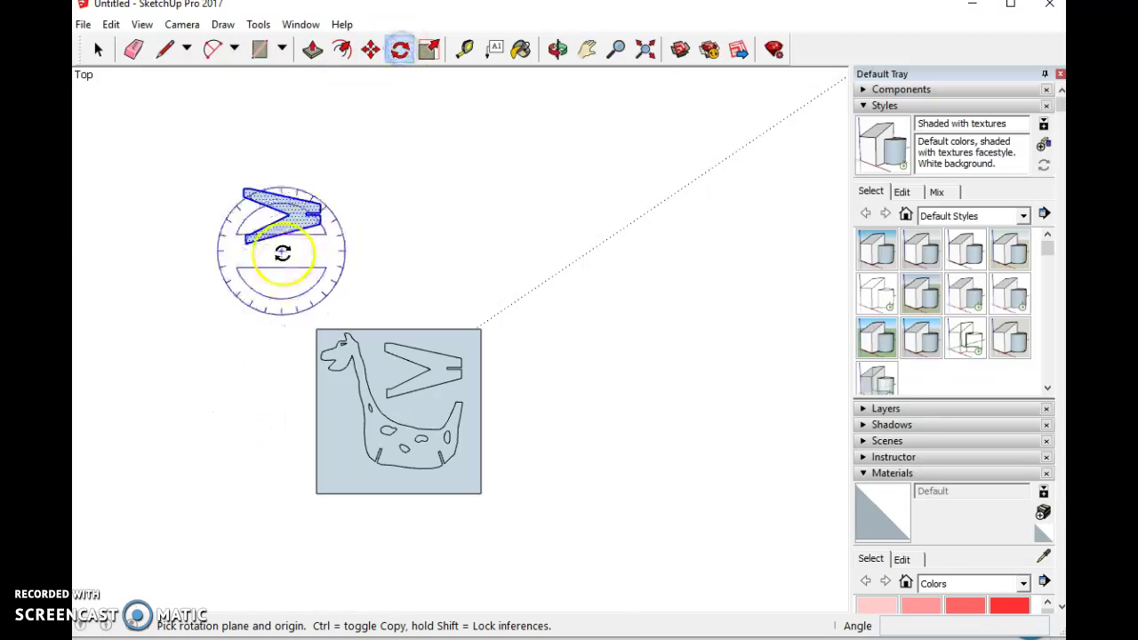
pyautogui.moveTo(267, 208); pyautogui.dragTo(360, 195)
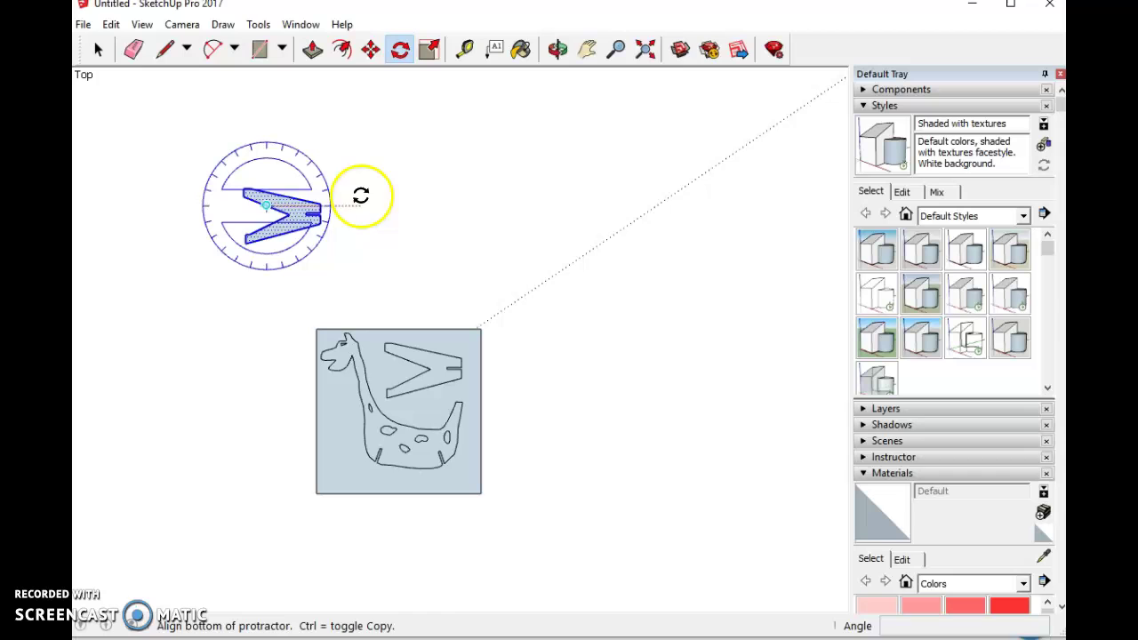
pyautogui.click(360, 196)
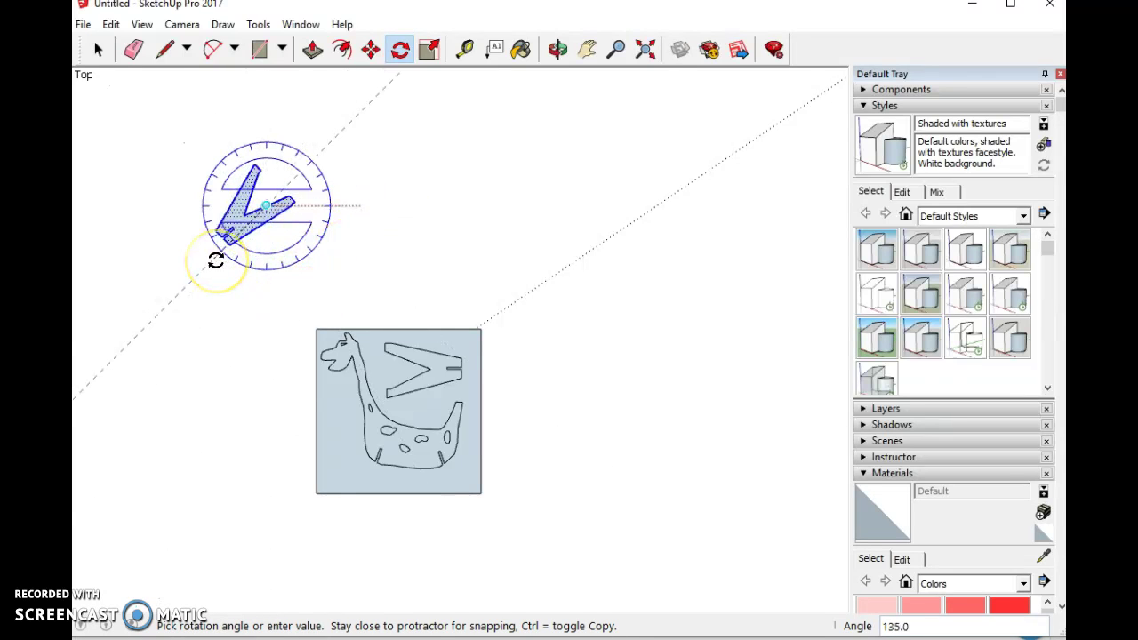
pyautogui.write('180')
pyautogui.press('Return')
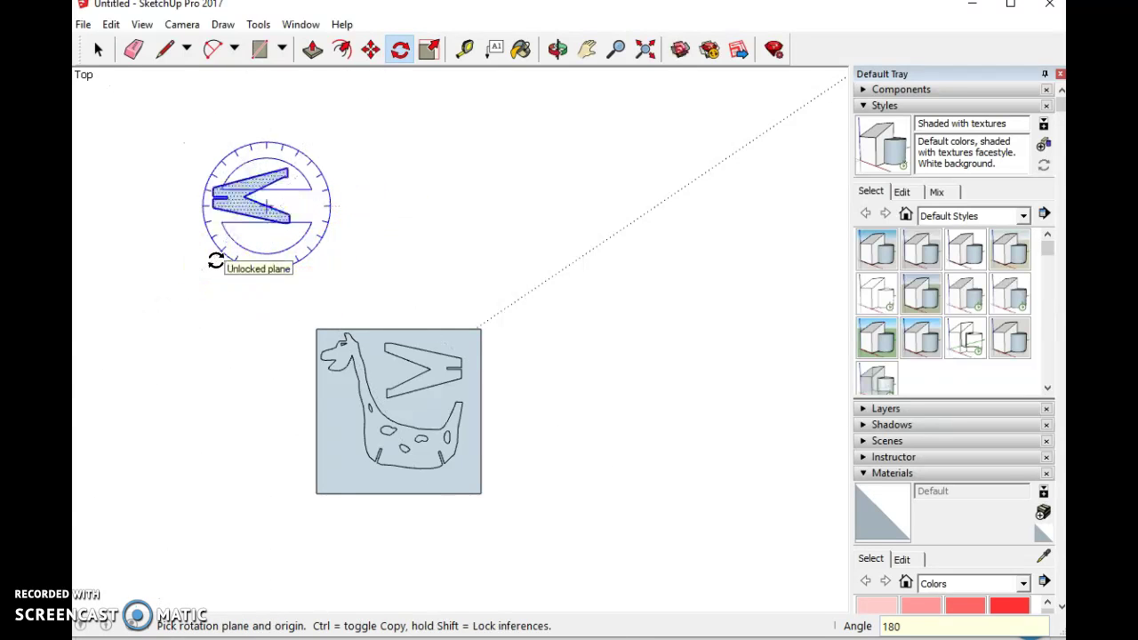
pyautogui.click(371, 49)
pyautogui.click(213, 195)
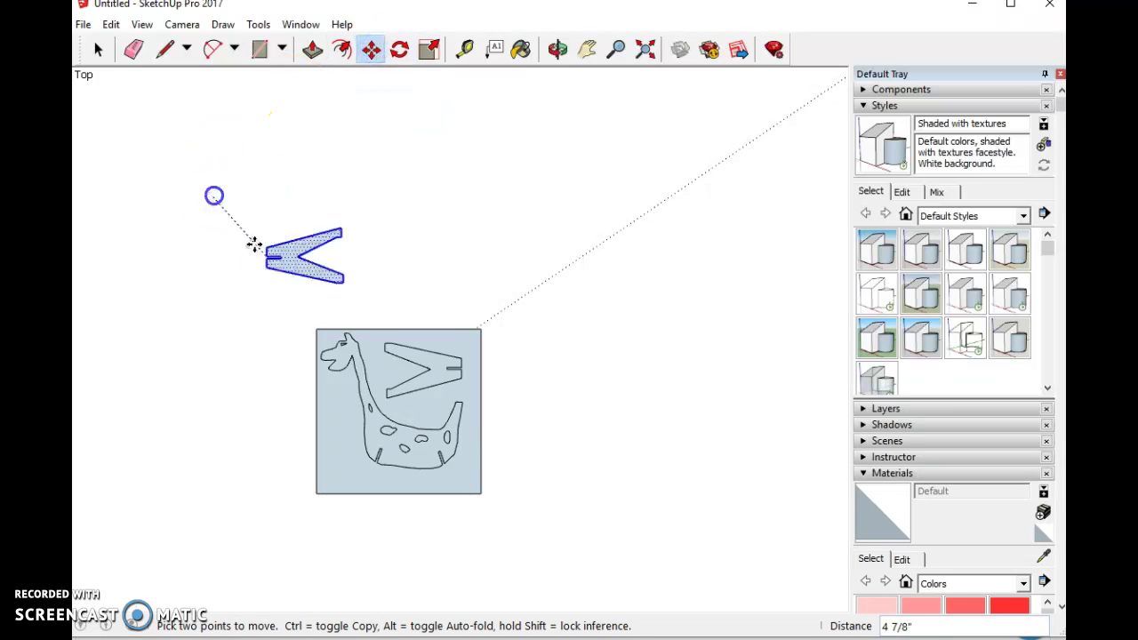
pyautogui.moveTo(255, 244); pyautogui.dragTo(324, 243)
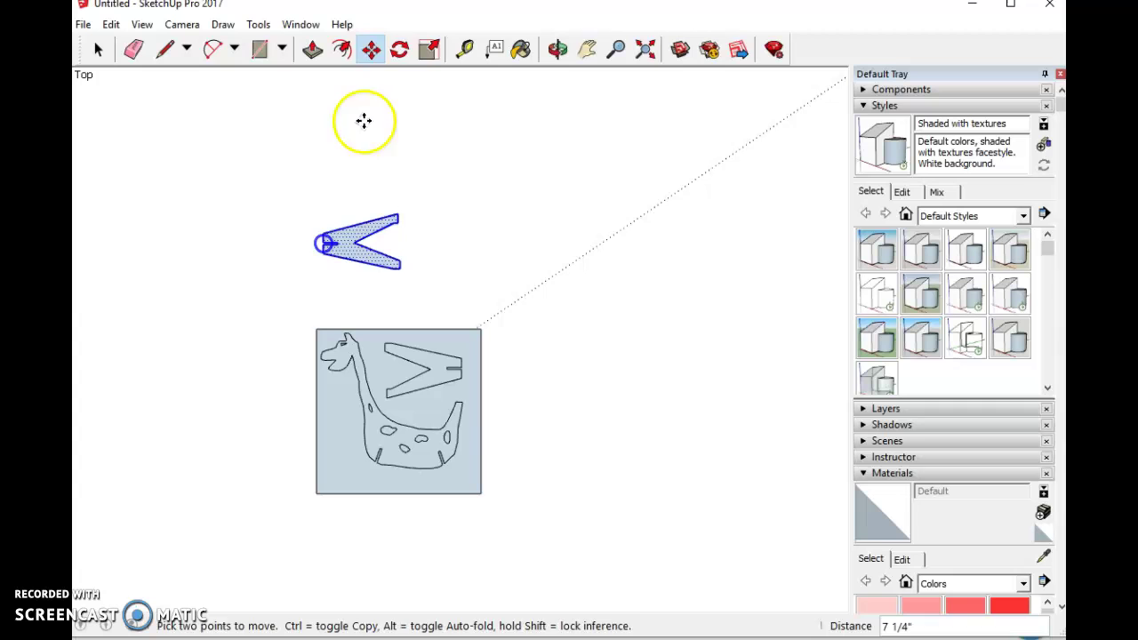
# - Turn the leg piece 90° so it stands as an upright V, then pick it up by its base
pyautogui.click(399, 49)
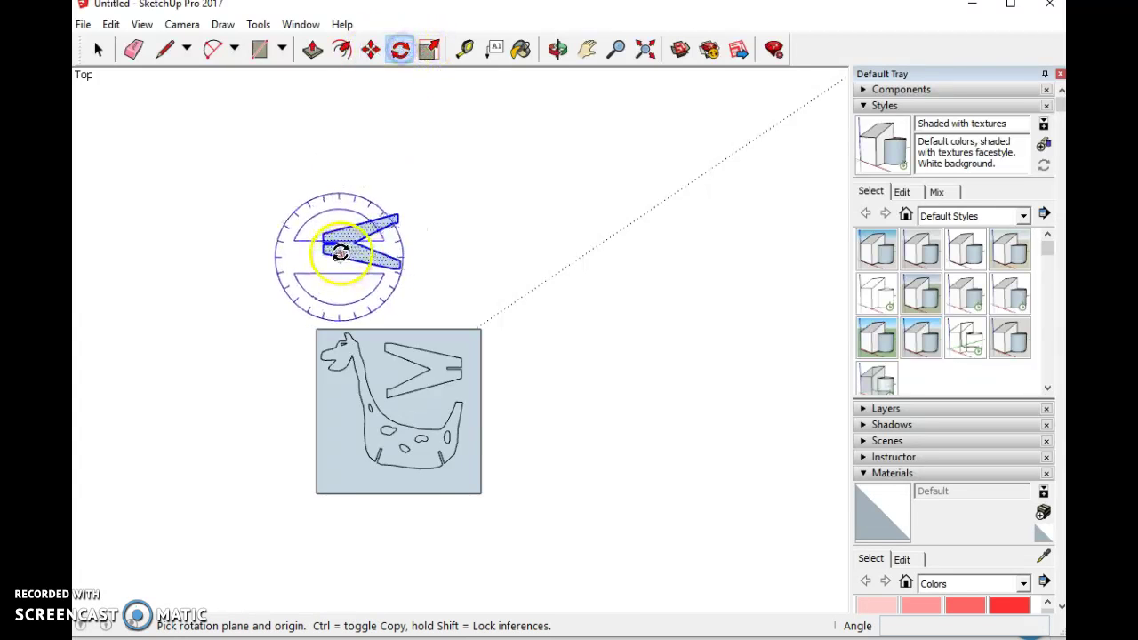
pyautogui.click(338, 243)
pyautogui.click(431, 245)
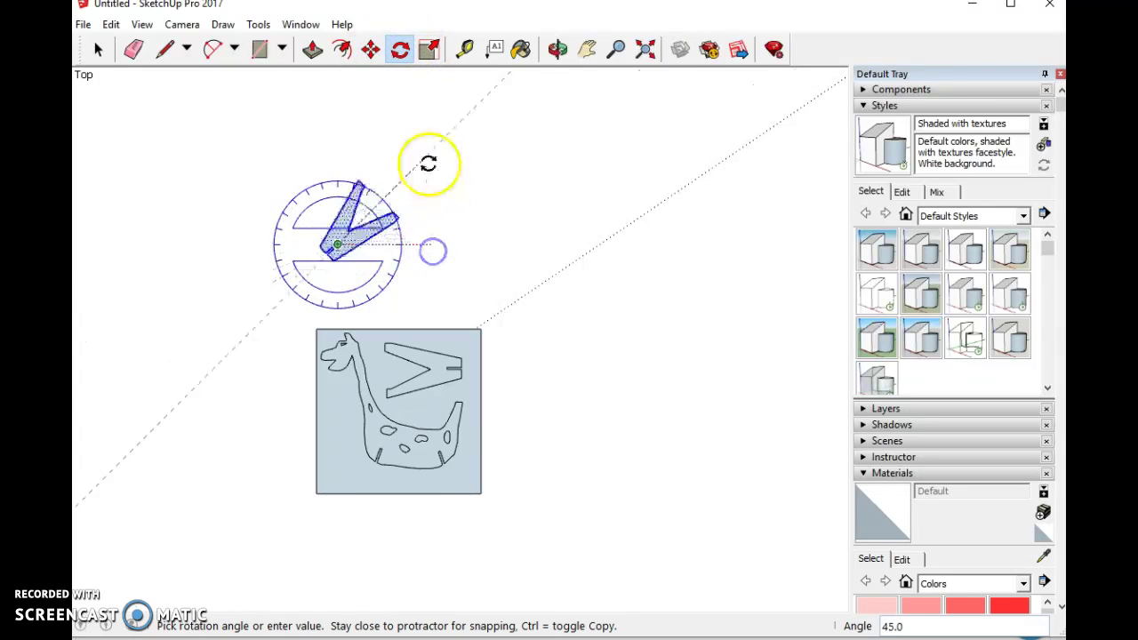
pyautogui.click(342, 118)
pyautogui.click(371, 49)
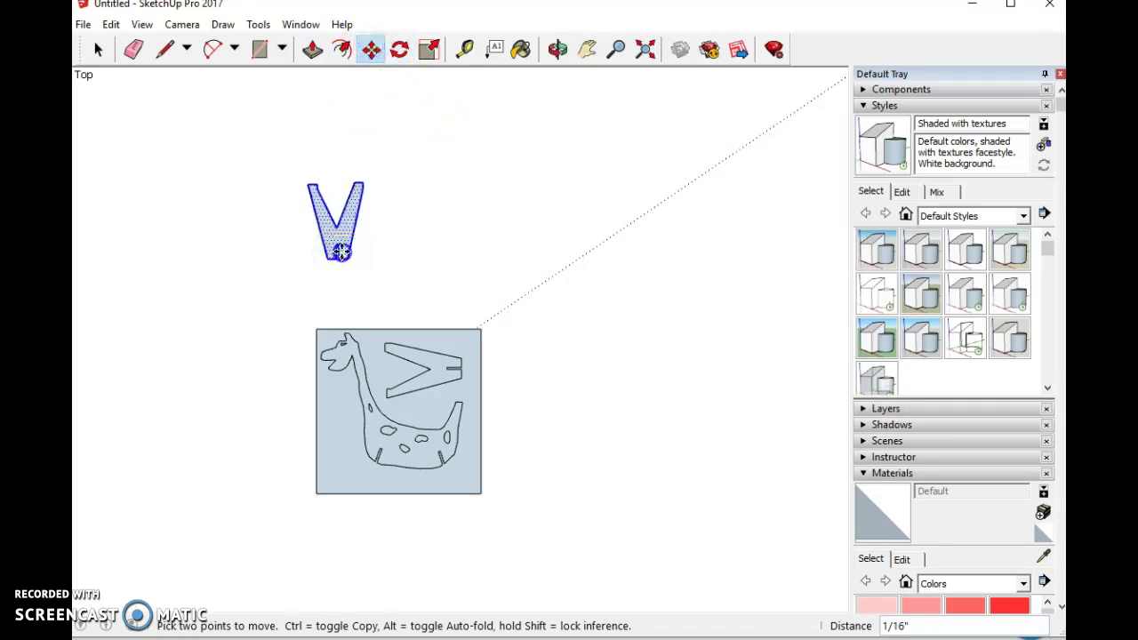
pyautogui.moveTo(342, 251); pyautogui.dragTo(254, 407)
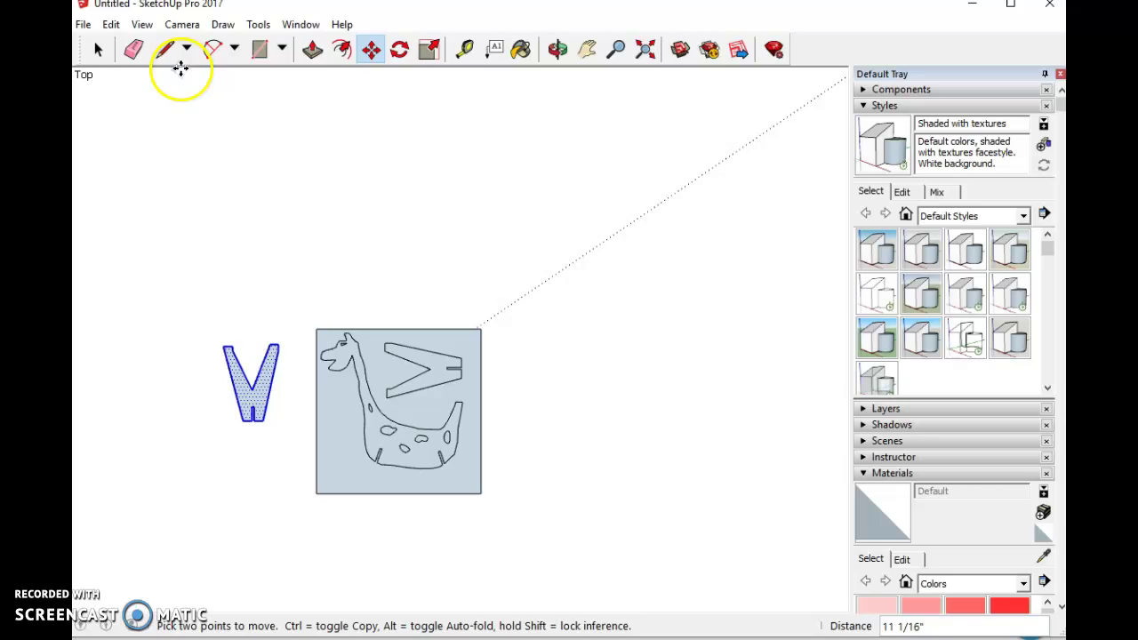
# - Drop the V left of the square and lift the sideways leg piece just above the square
pyautogui.click(100, 51)
pyautogui.moveTo(370, 296); pyautogui.dragTo(490, 406)
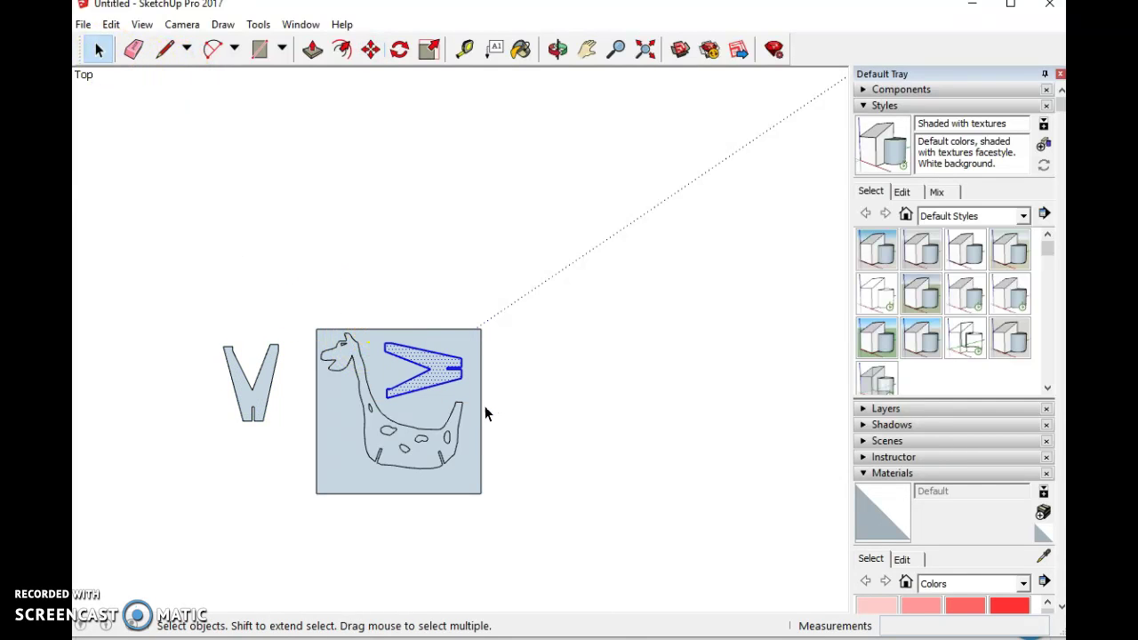
pyautogui.press('m')
pyautogui.moveTo(425, 385); pyautogui.dragTo(442, 307)
pyautogui.click(442, 307)
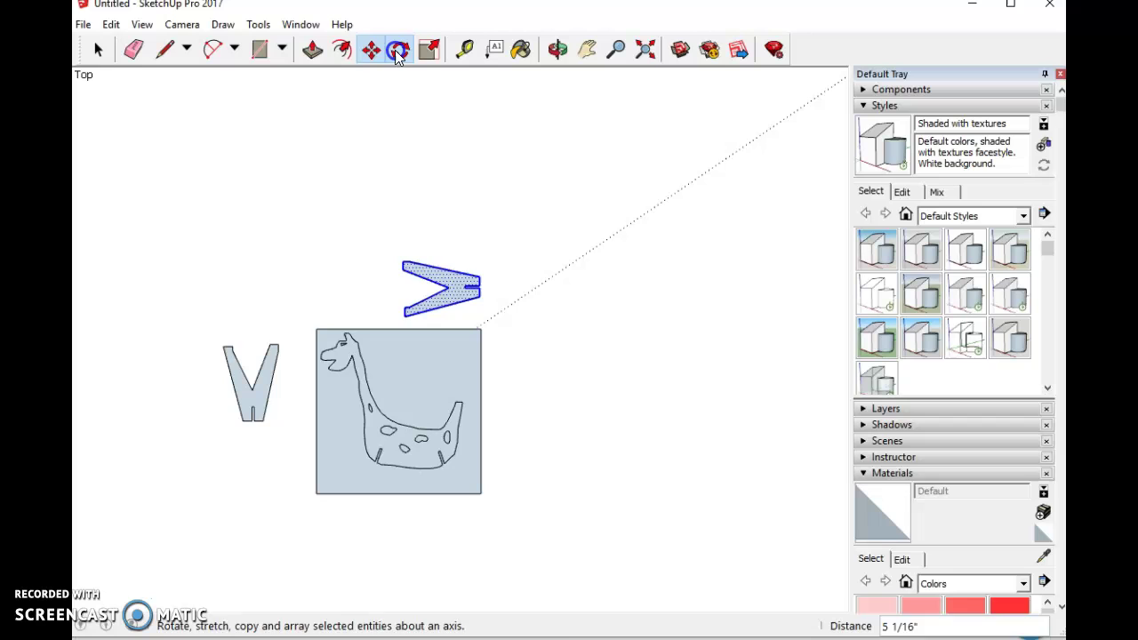
pyautogui.click(396, 299)
pyautogui.click(436, 286)
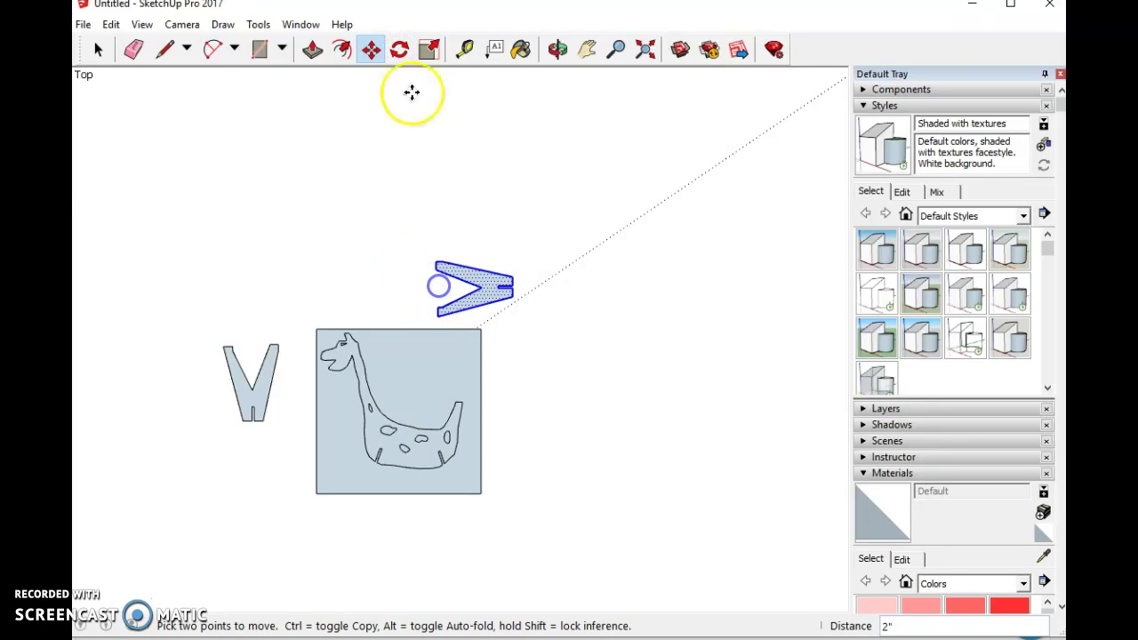
# - Tilt the sideways leg piece slightly and set it in the square's upper right
pyautogui.click(399, 51)
pyautogui.click(435, 288)
pyautogui.click(539, 306)
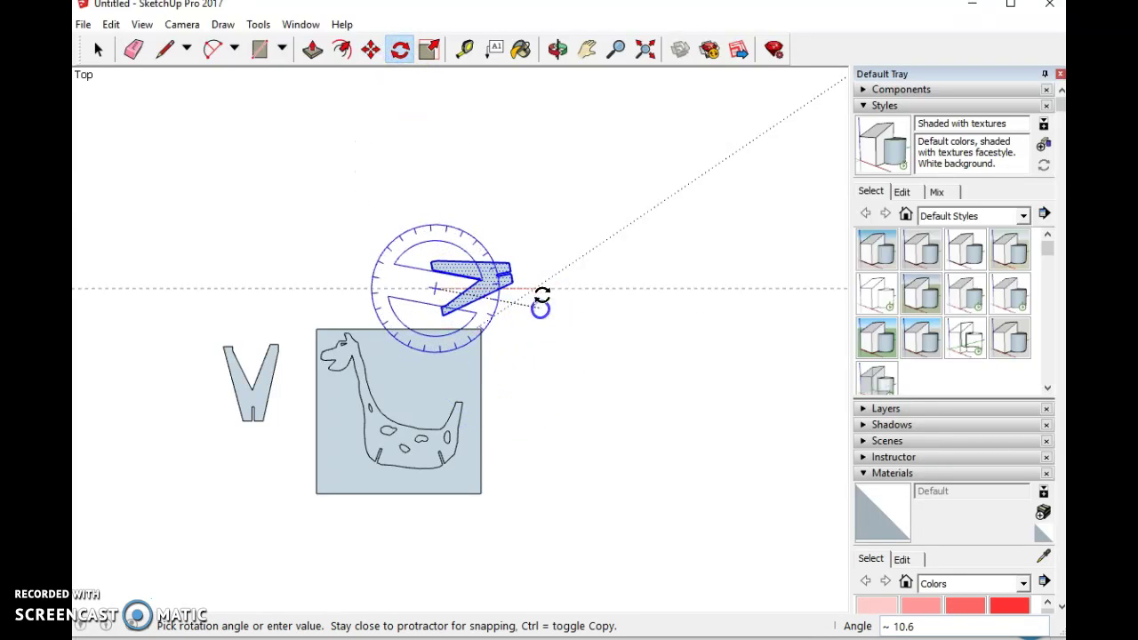
pyautogui.click(546, 281)
pyautogui.click(371, 49)
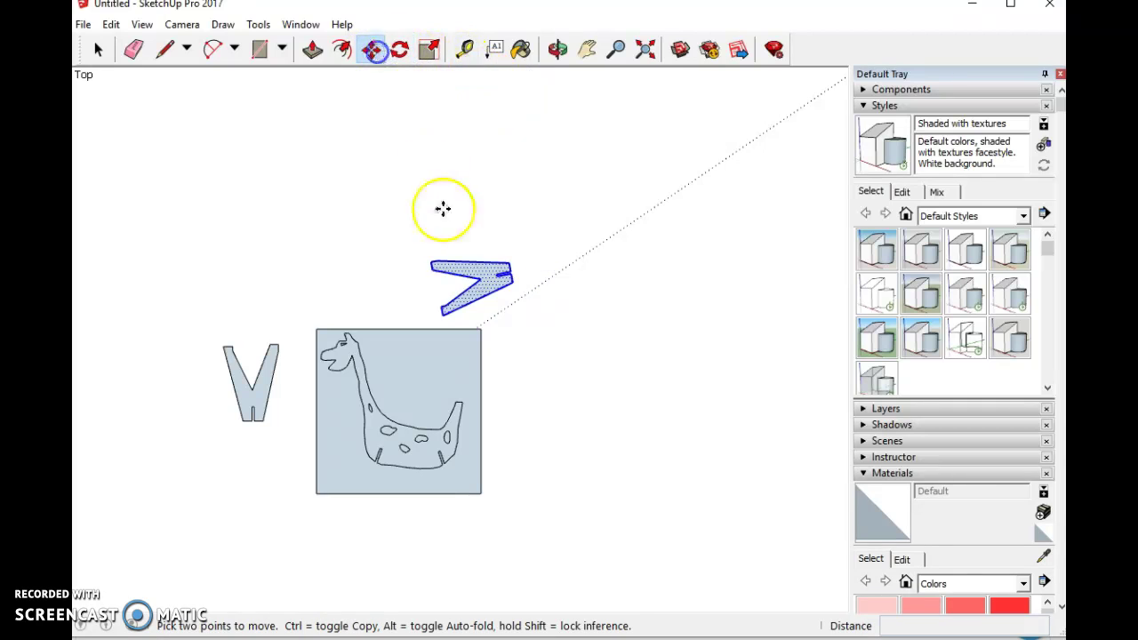
pyautogui.click(487, 277)
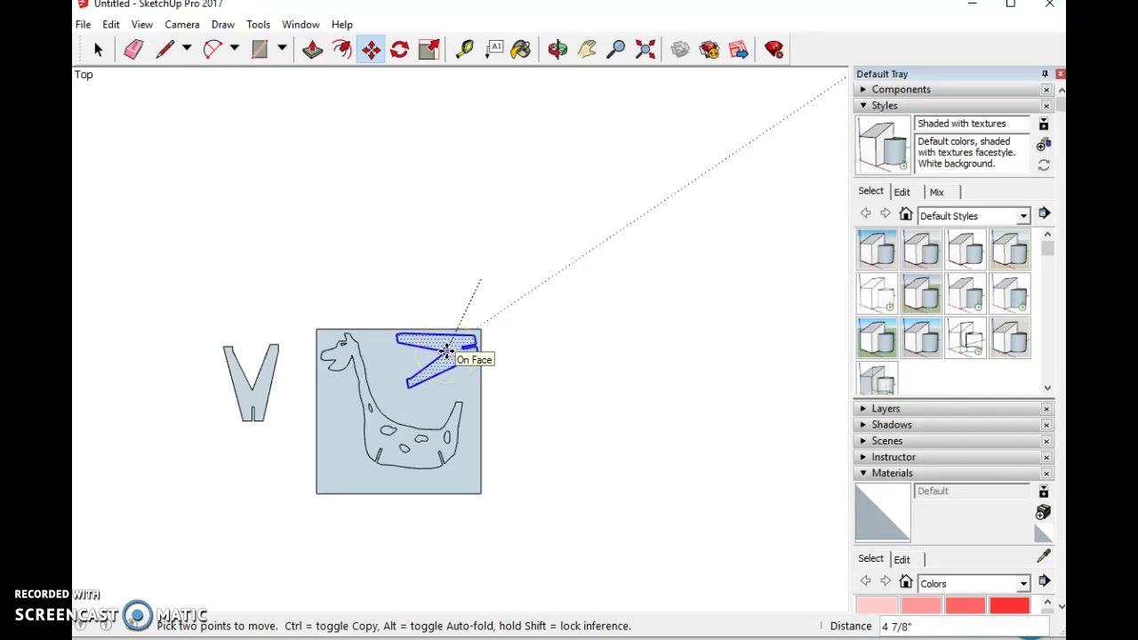
pyautogui.click(447, 352)
# - Select the V left of the square, try rotating it, then undo the rotation
pyautogui.click(94, 51)
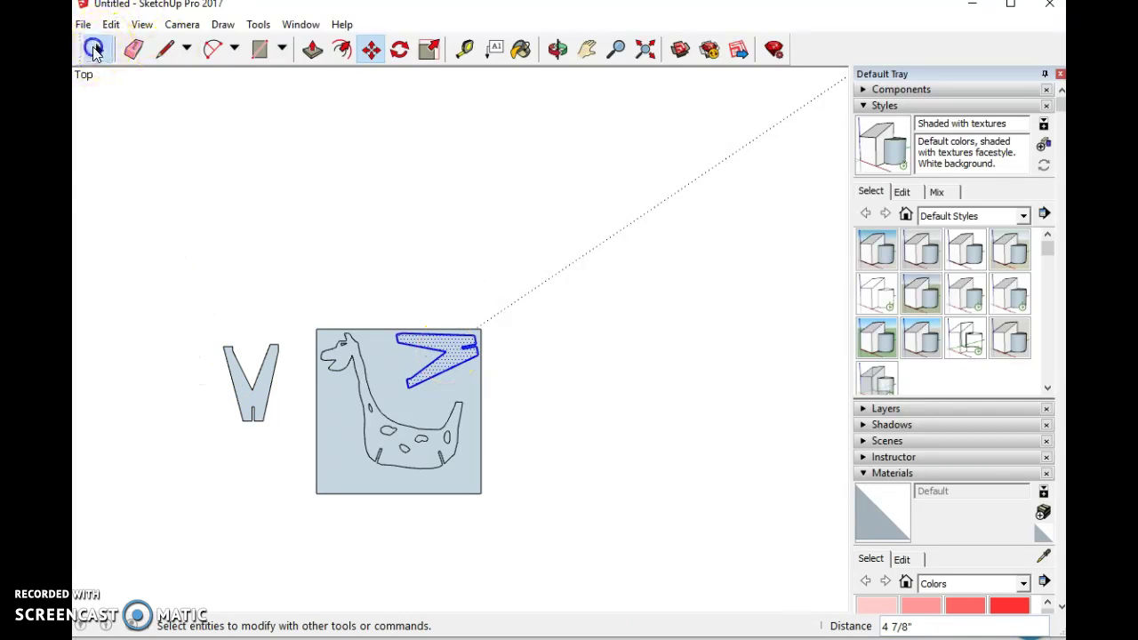
pyautogui.click(201, 333)
pyautogui.moveTo(207, 313); pyautogui.dragTo(300, 456)
pyautogui.click(399, 49)
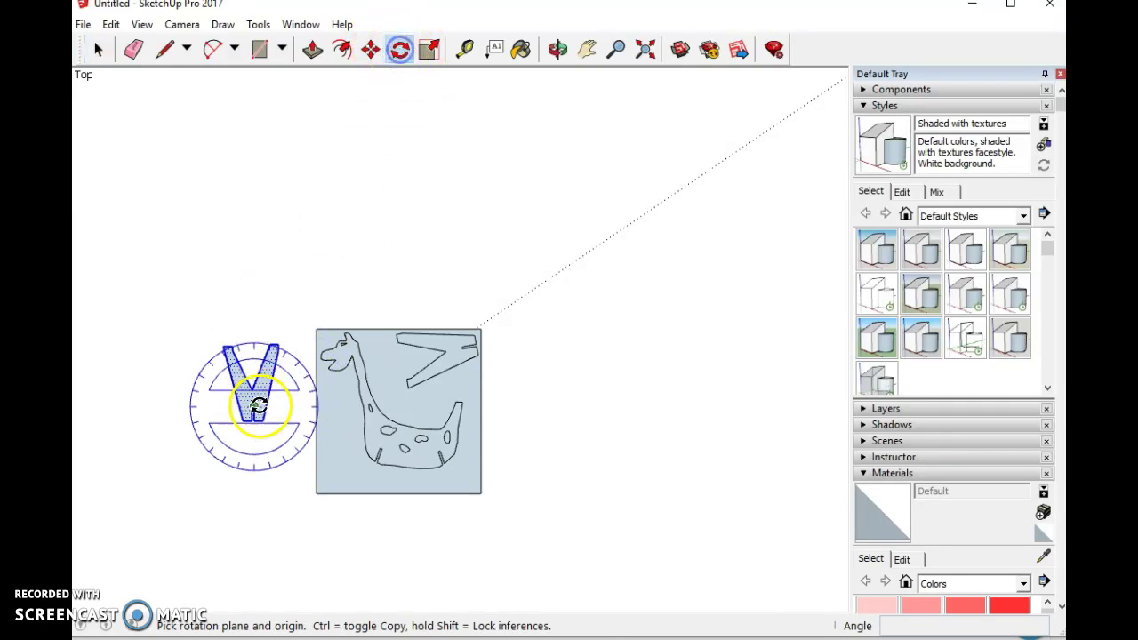
pyautogui.click(251, 420)
pyautogui.click(269, 316)
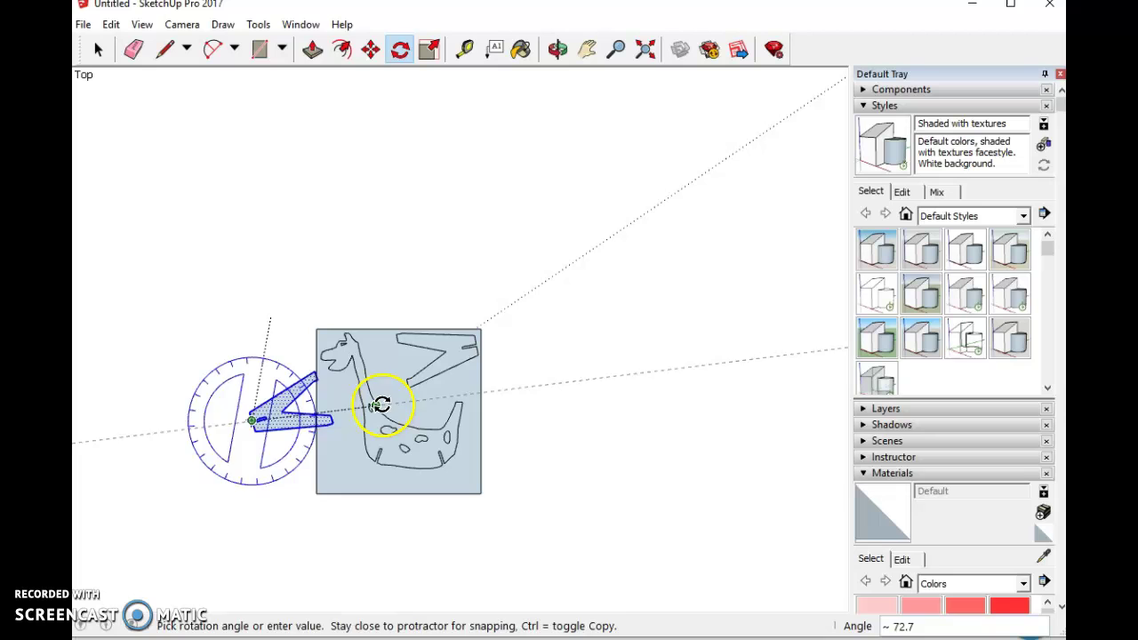
pyautogui.click(380, 404)
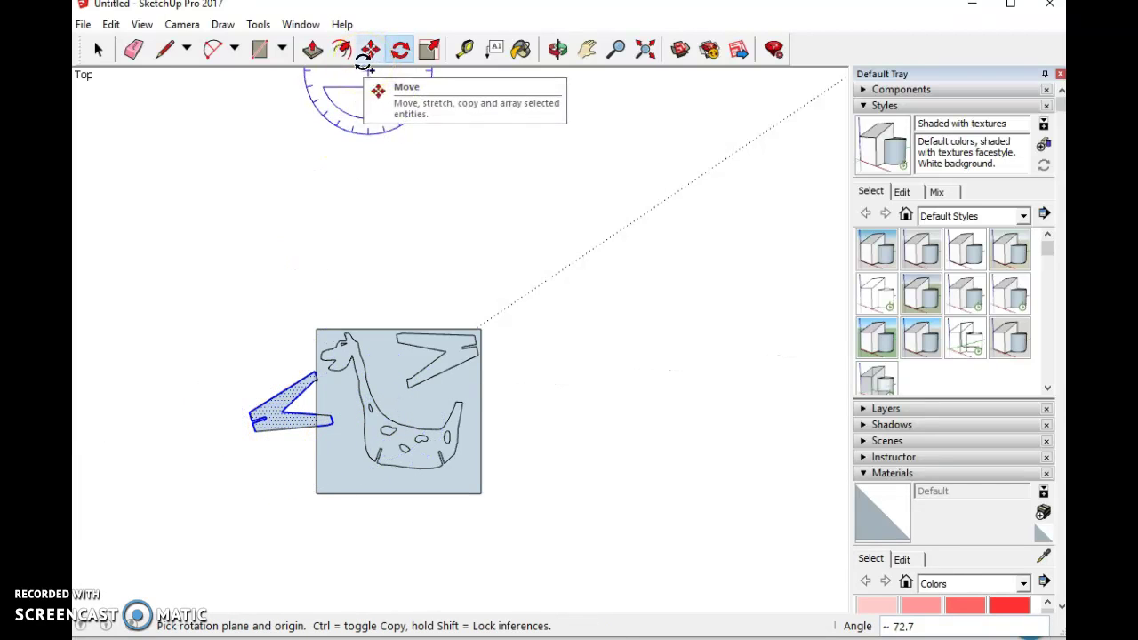
pyautogui.hotkey('ctrl', 'z')
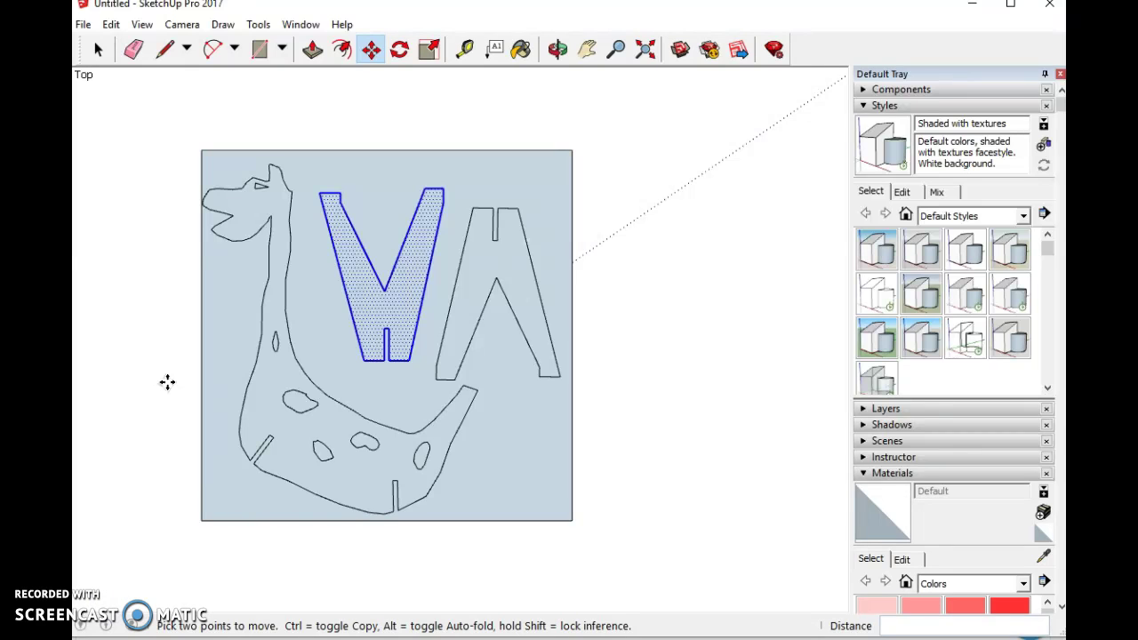
# - Zoom around to check the giraffe and leg pieces fit, then save the model with File > Save
pyautogui.scroll(6, 223, 221)
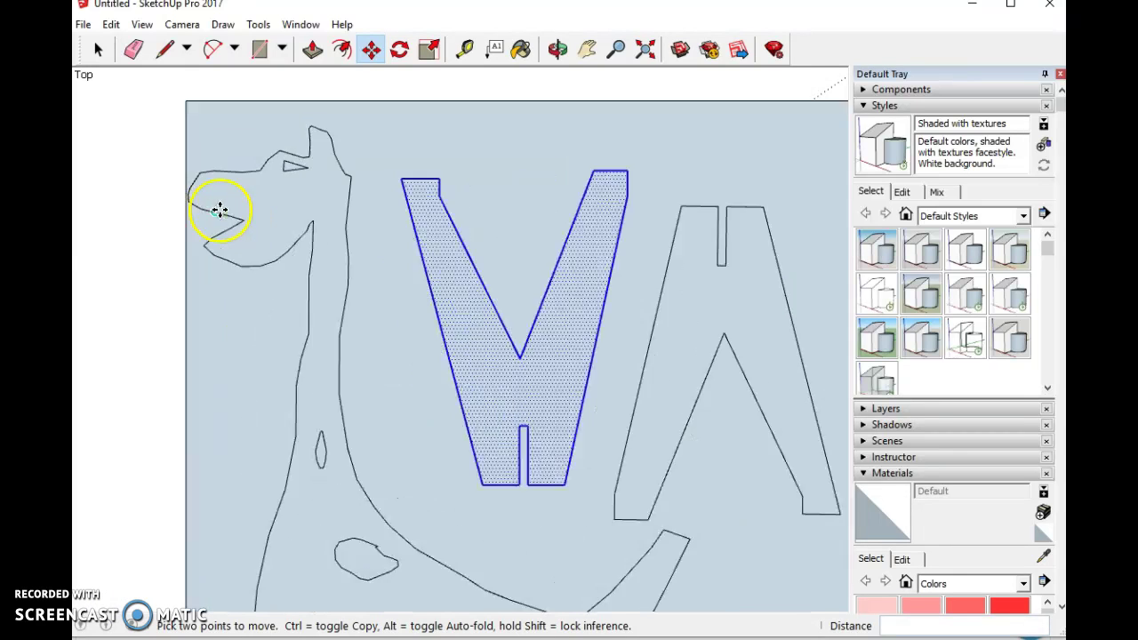
pyautogui.scroll(-6, 176, 209)
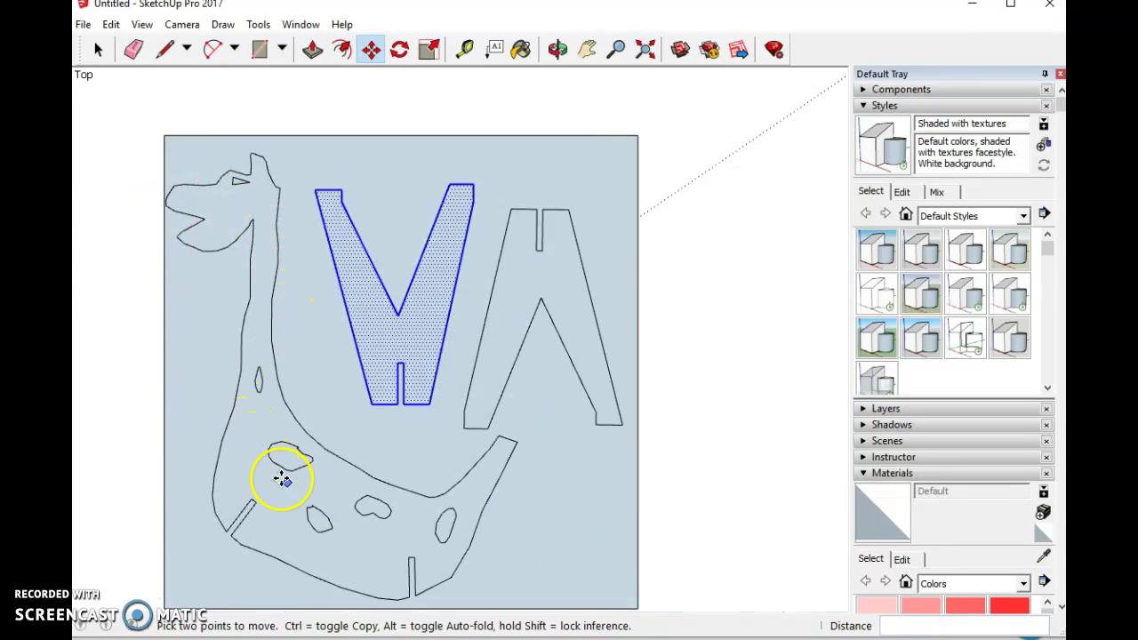
pyautogui.scroll(6, 247, 525)
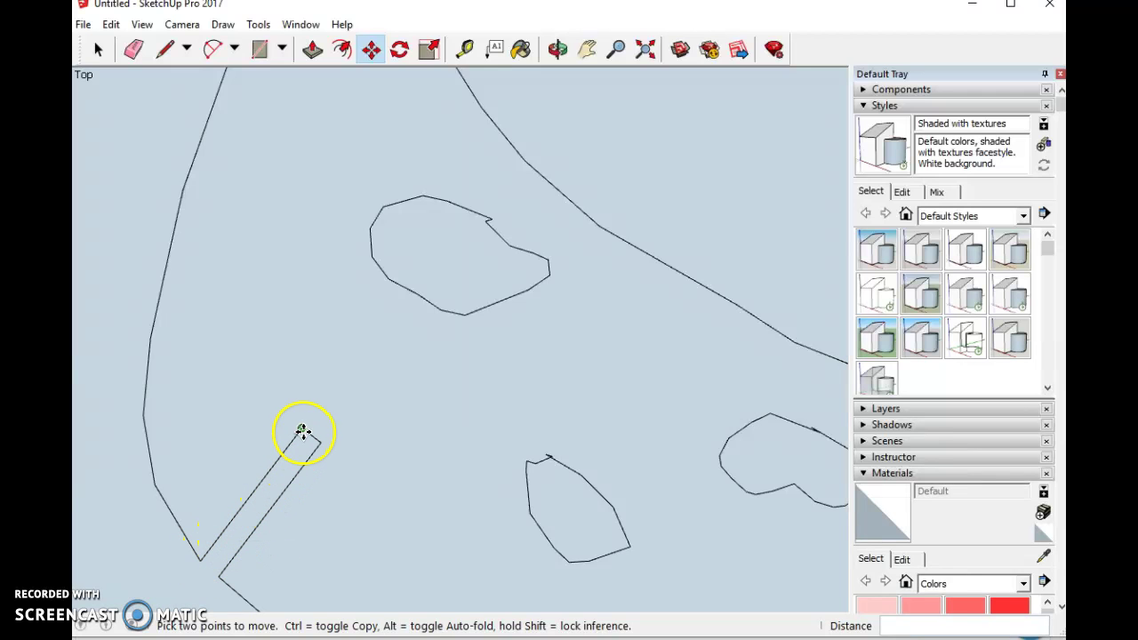
pyautogui.scroll(-5, 241, 489)
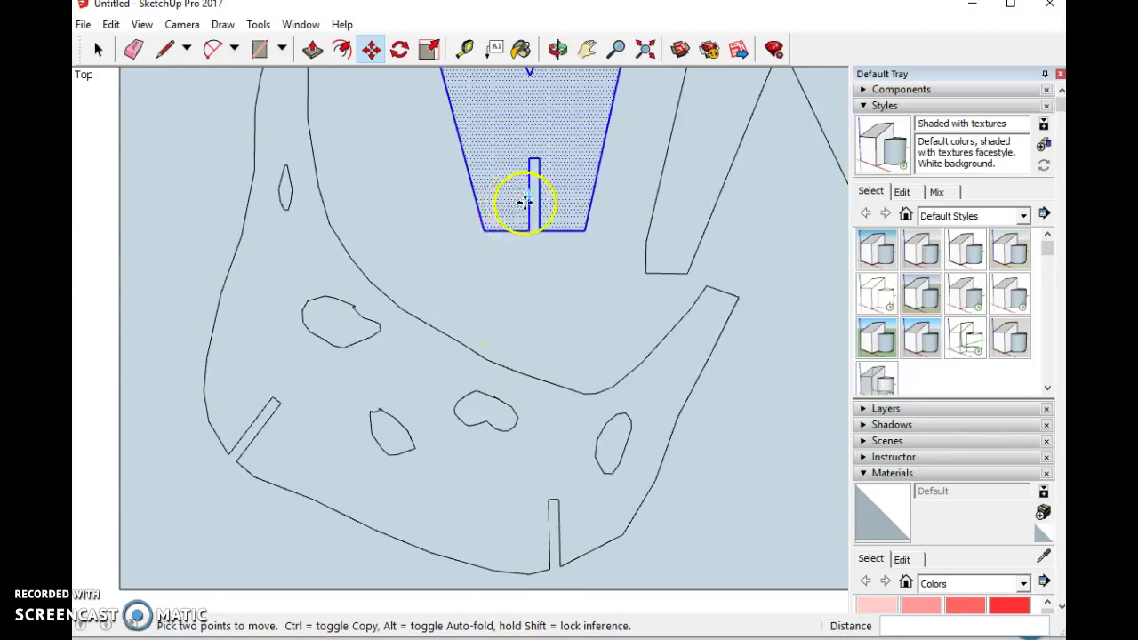
pyautogui.scroll(-6, 537, 227)
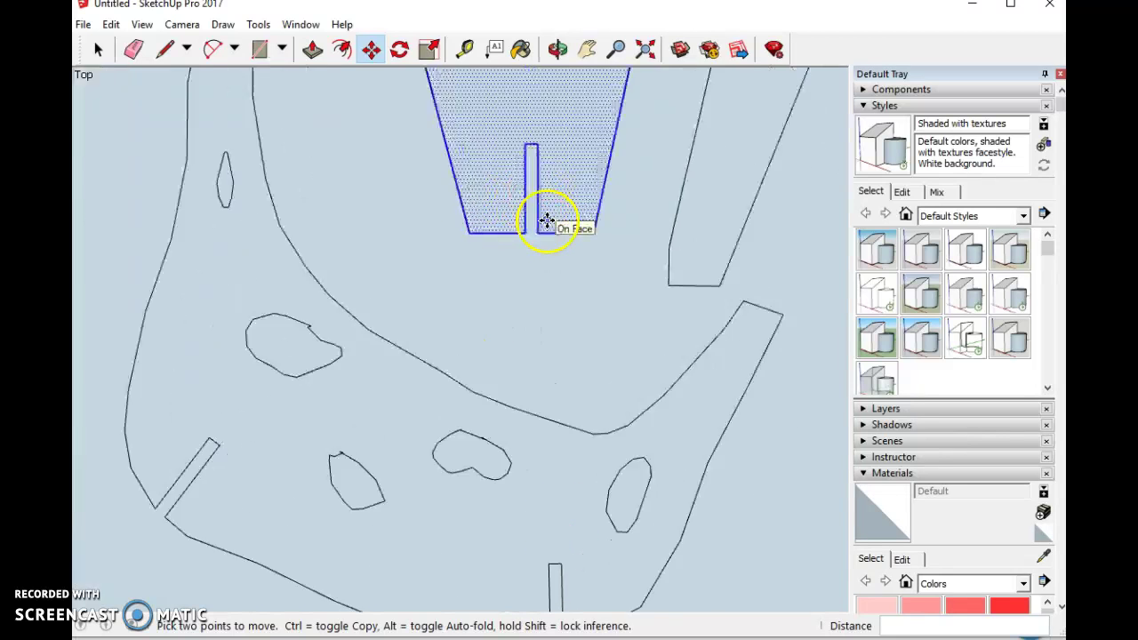
pyautogui.scroll(3, 482, 246)
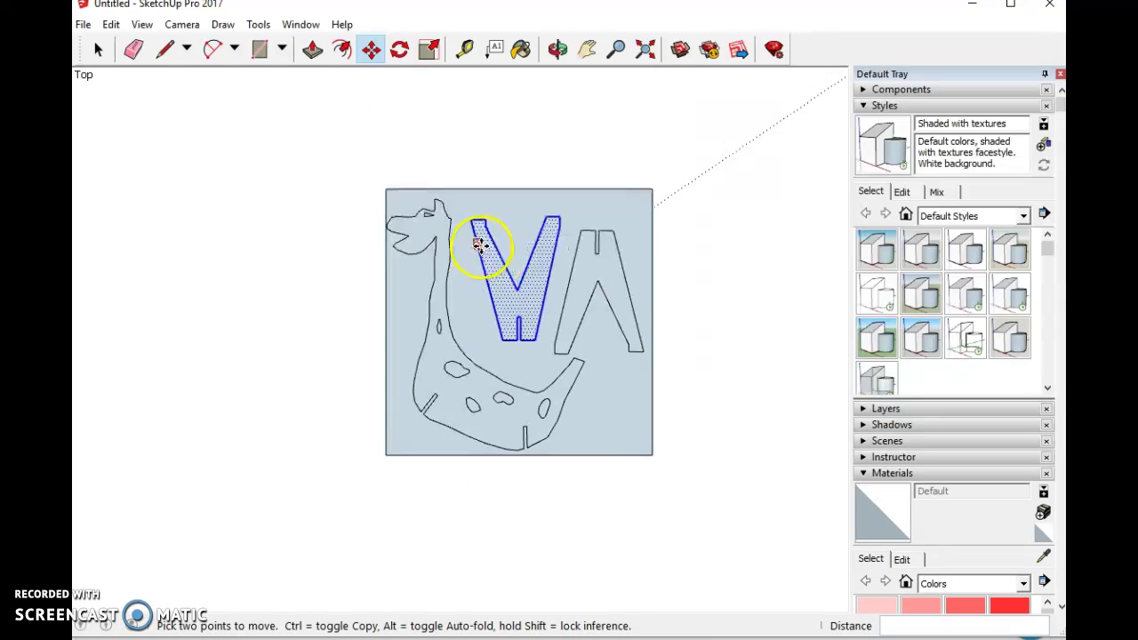
pyautogui.click(98, 49)
pyautogui.click(82, 24)
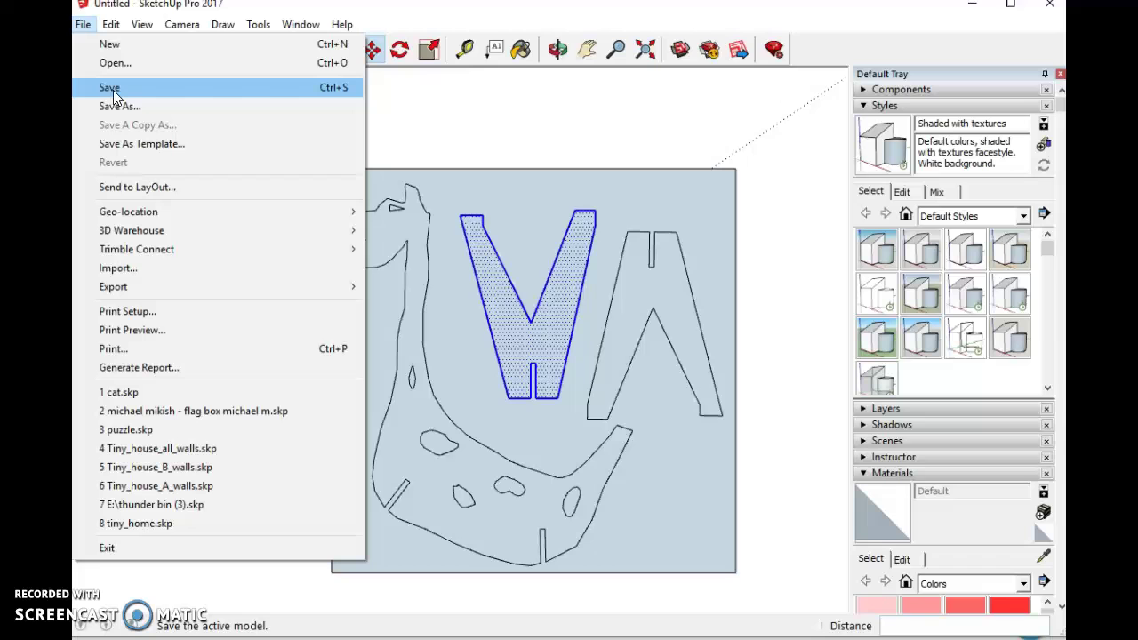
pyautogui.click(876, 98)
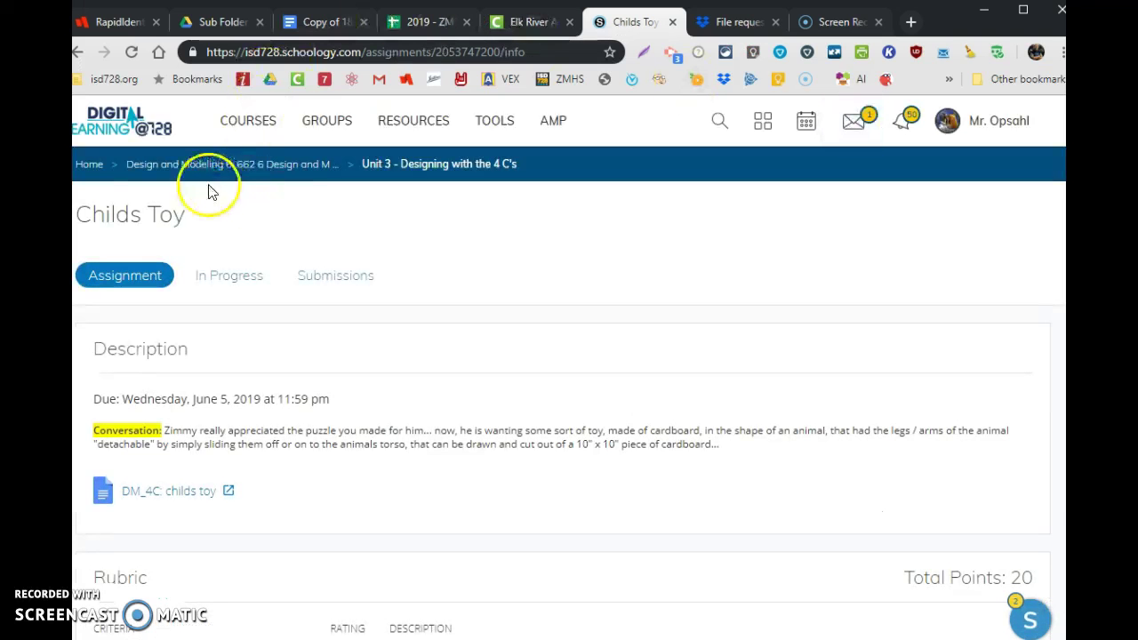
# - Go to the Design and Modeling 6 course page from the breadcrumb trail
pyautogui.click(229, 169)
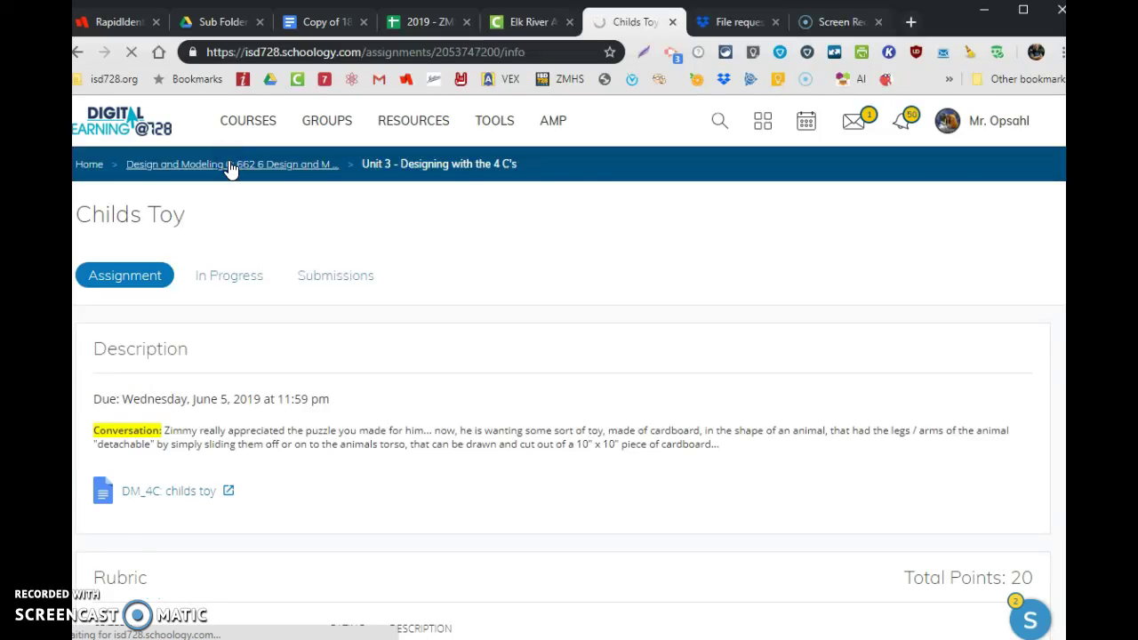